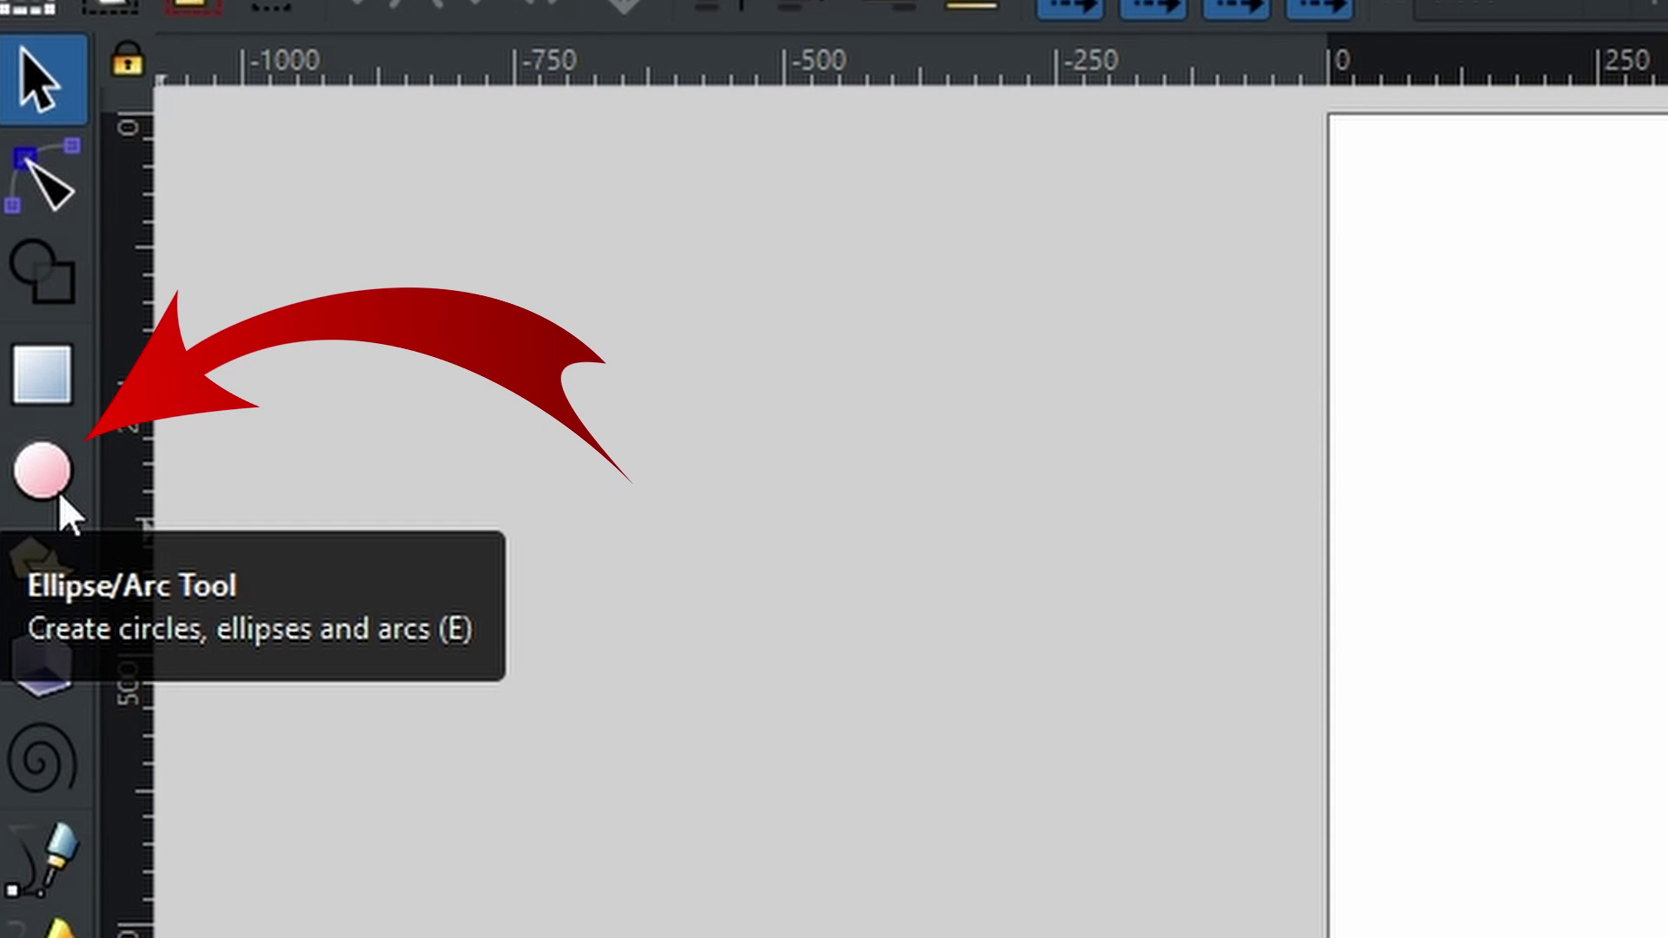
- Draw a large black circle centred on the page, remove its outline, and convert it to a path
left_click(59, 493)
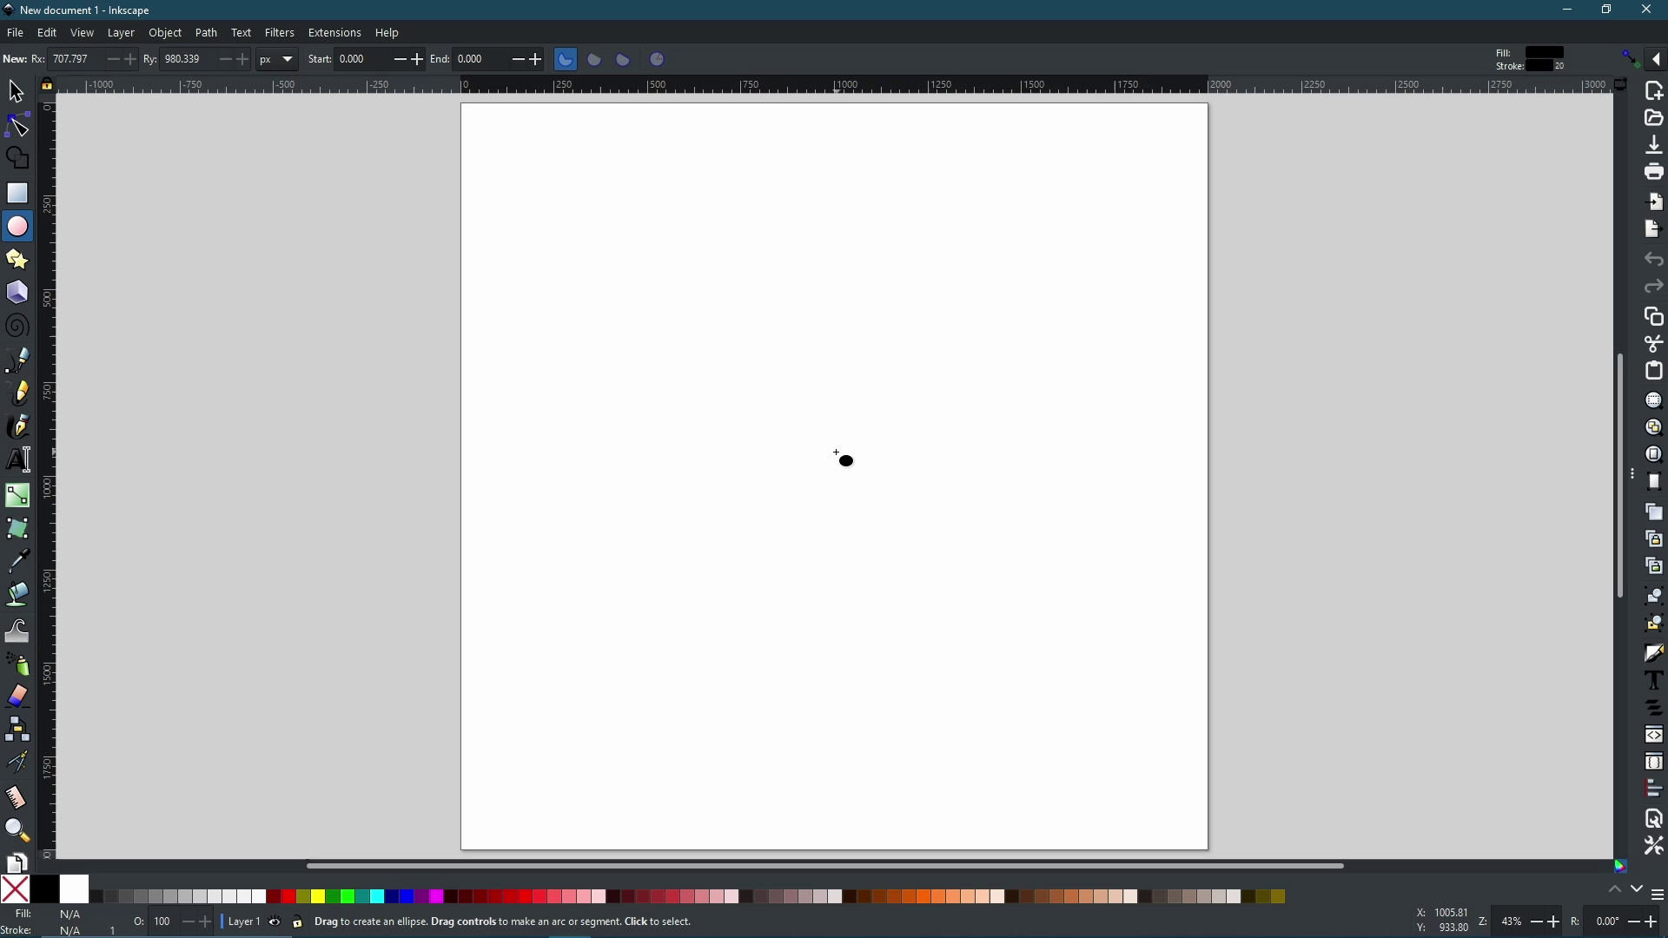
mouse_move(832, 448)
left_mouse_down()
mouse_move(1070, 640)
mouse_move(858, 485)
mouse_move(1089, 697)
mouse_move(978, 600)
mouse_move(925, 598)
mouse_move(1092, 693)
mouse_move(987, 663)
mouse_move(1214, 790)
mouse_move(983, 603)
mouse_move(883, 557)
mouse_move(991, 616)
mouse_move(977, 594)
mouse_move(922, 562)
mouse_move(988, 633)
mouse_move(956, 596)
mouse_move(1111, 712)
left_mouse_up()
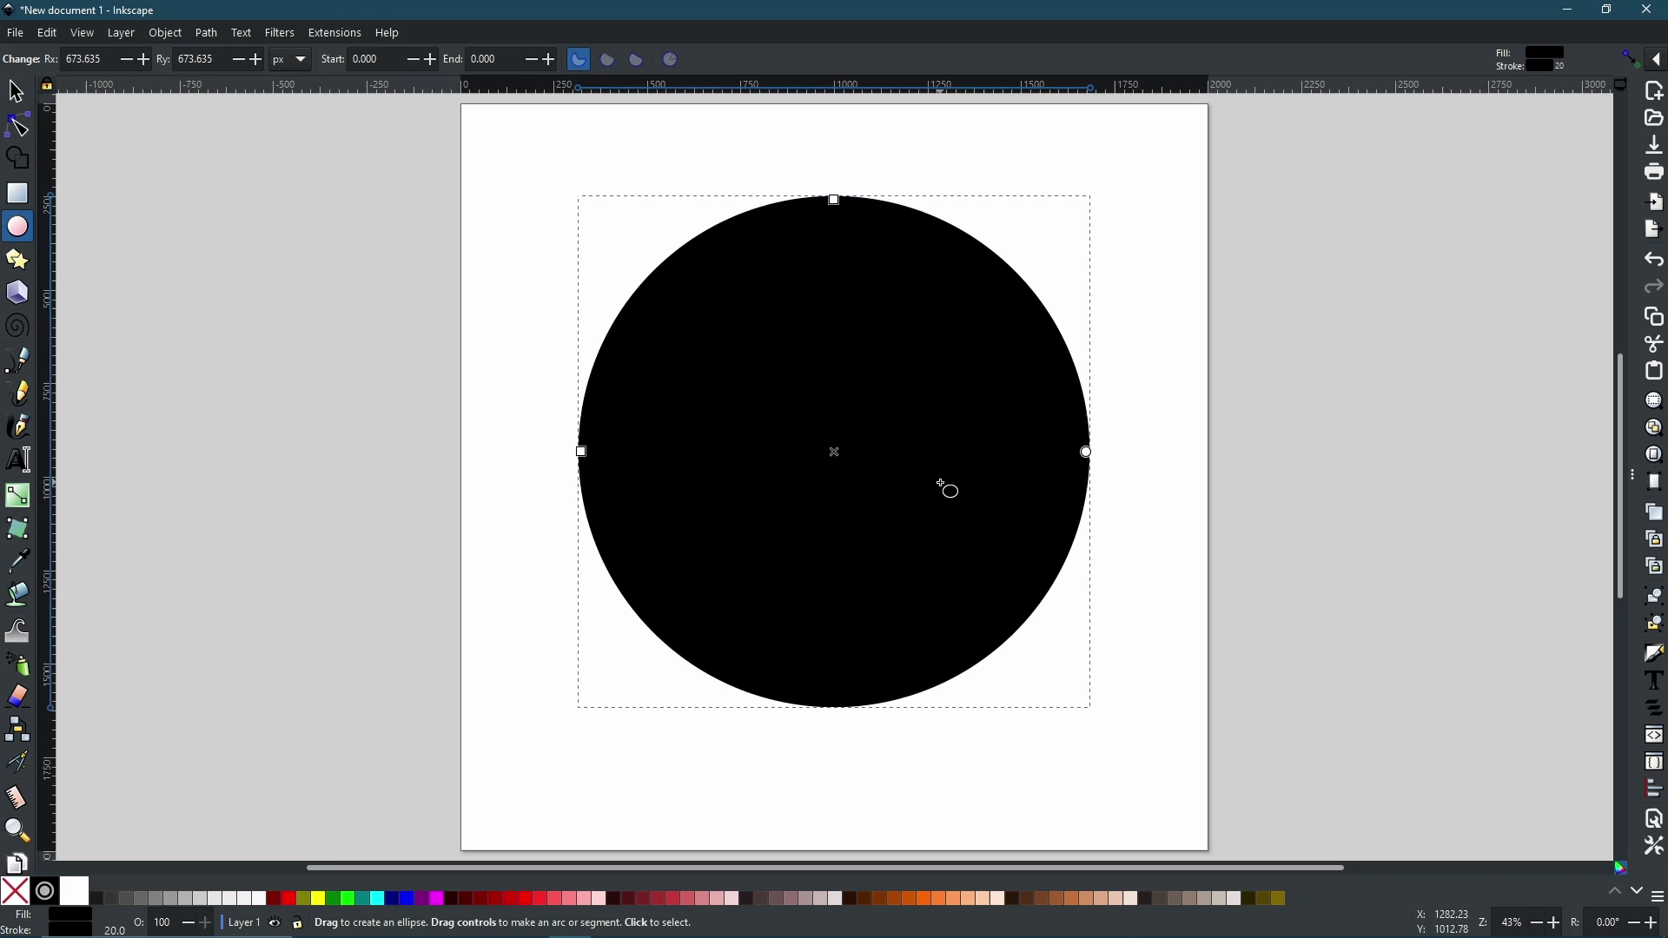
key("n")
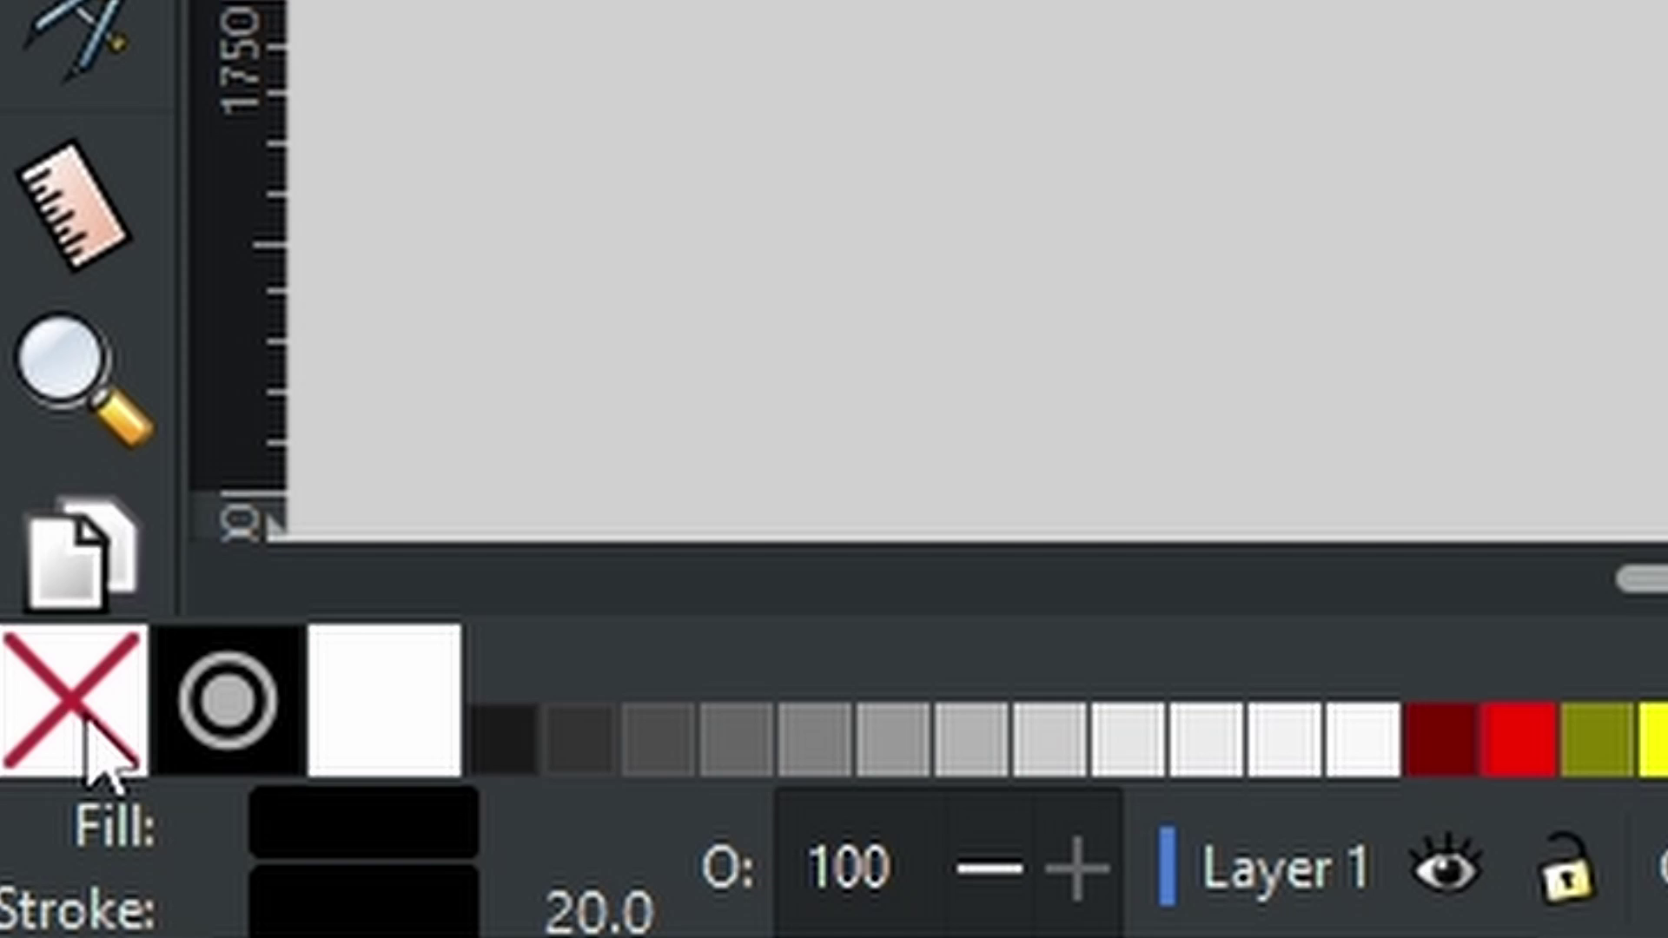
left_click(96, 754, "shift")
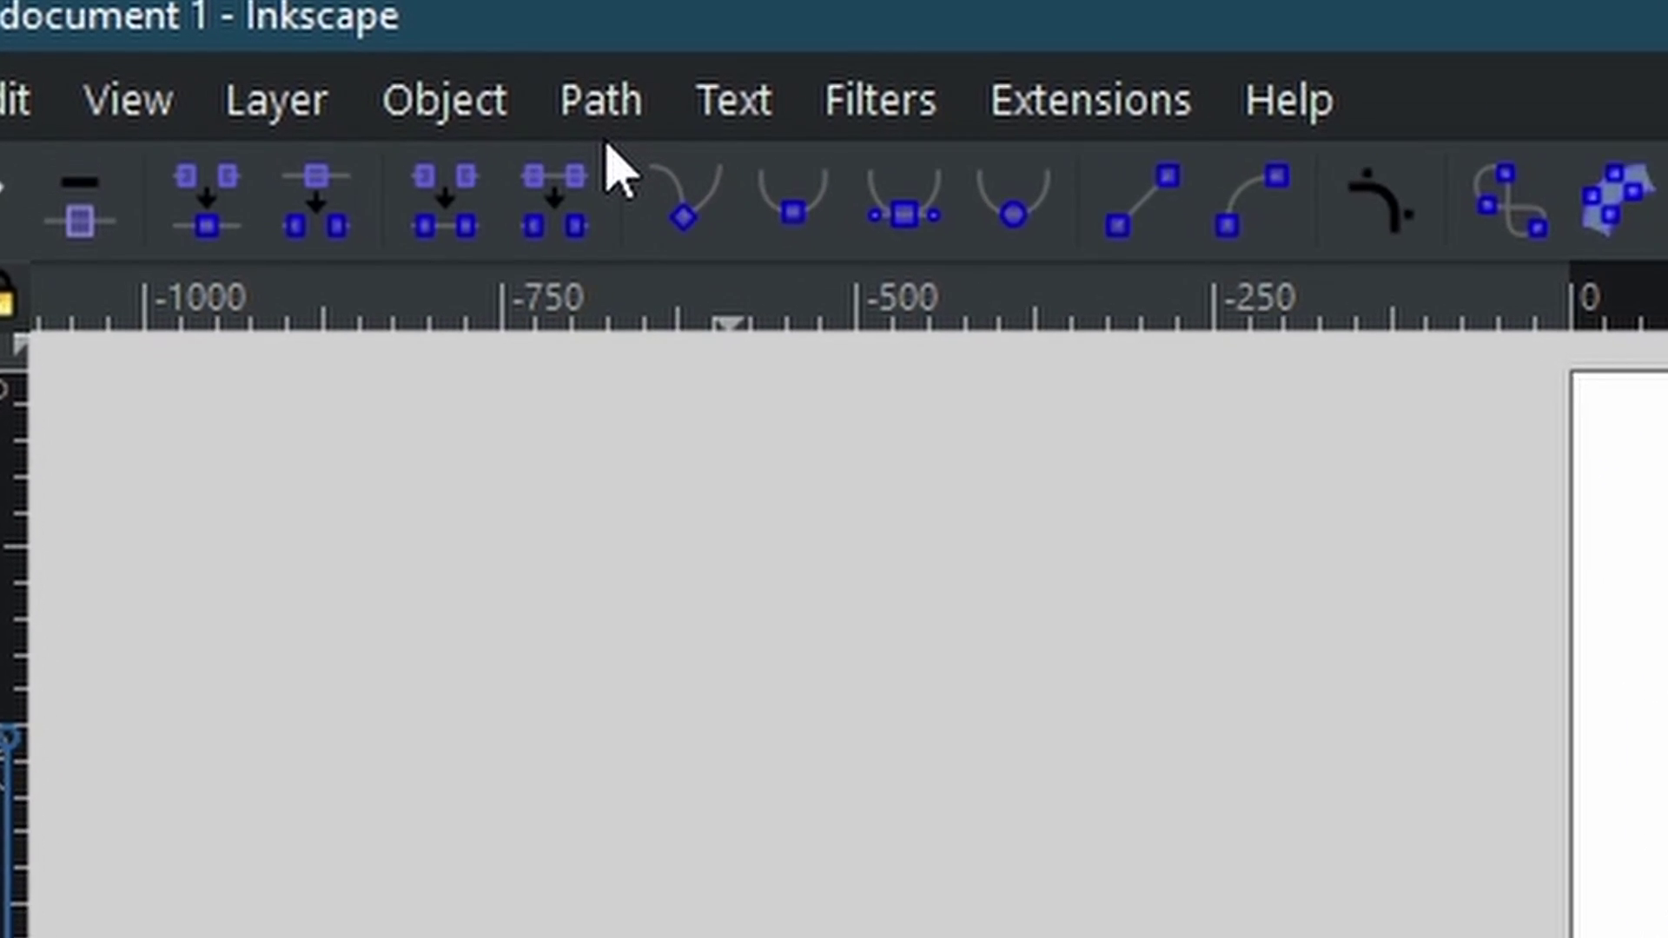
left_click(210, 38)
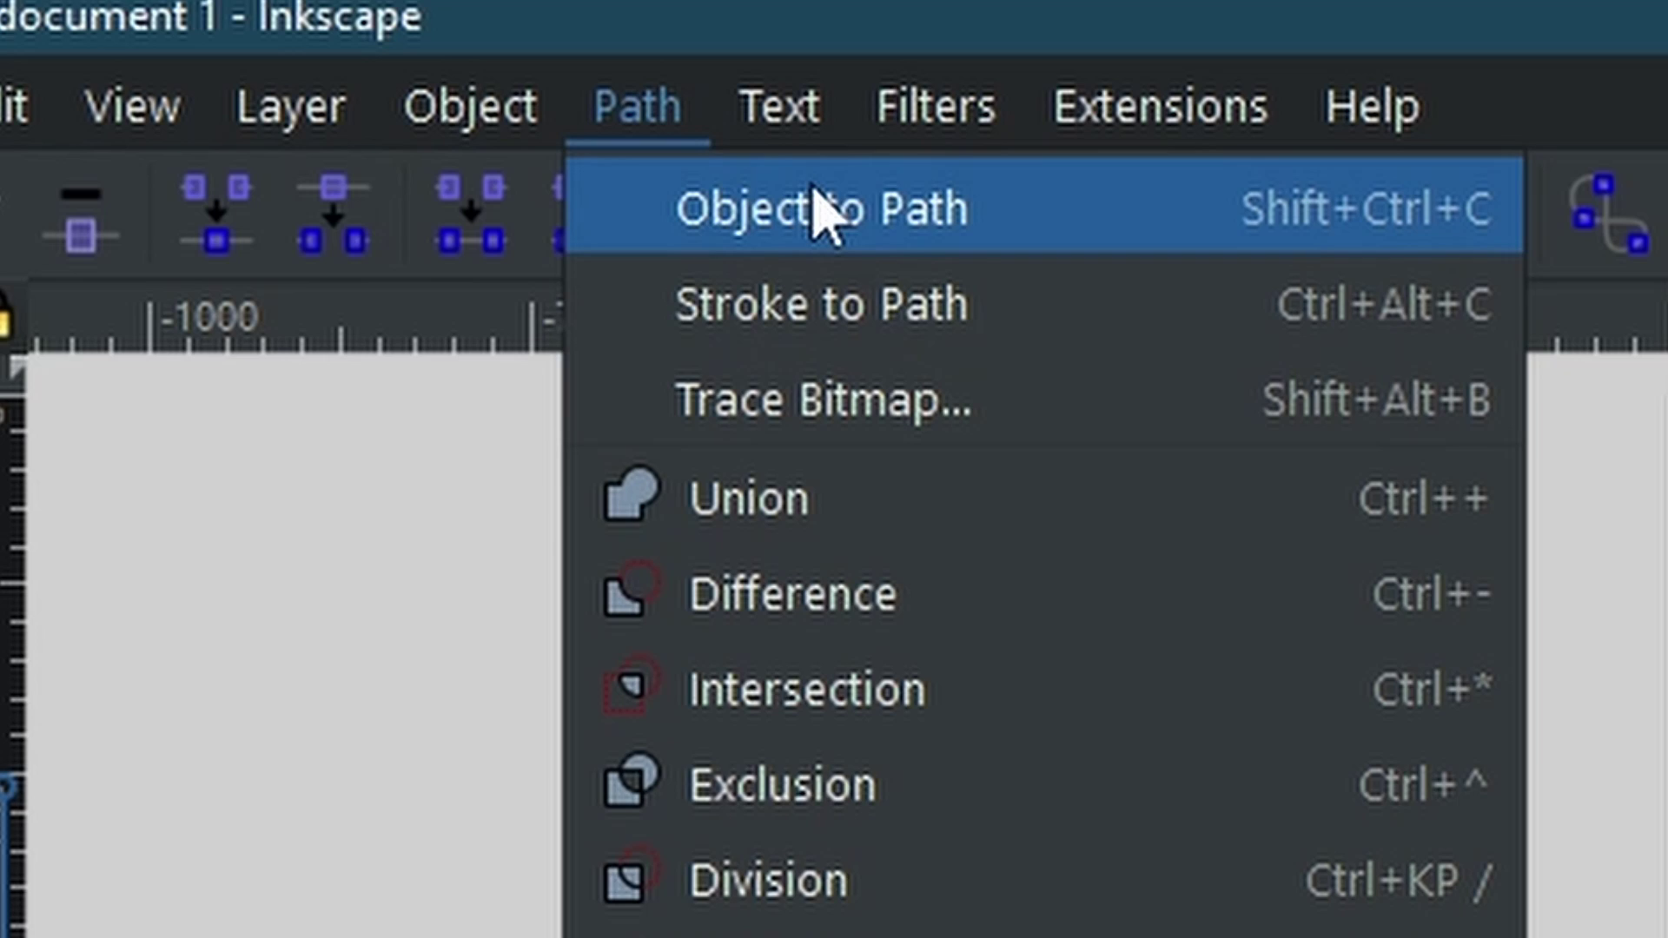
left_click(815, 212)
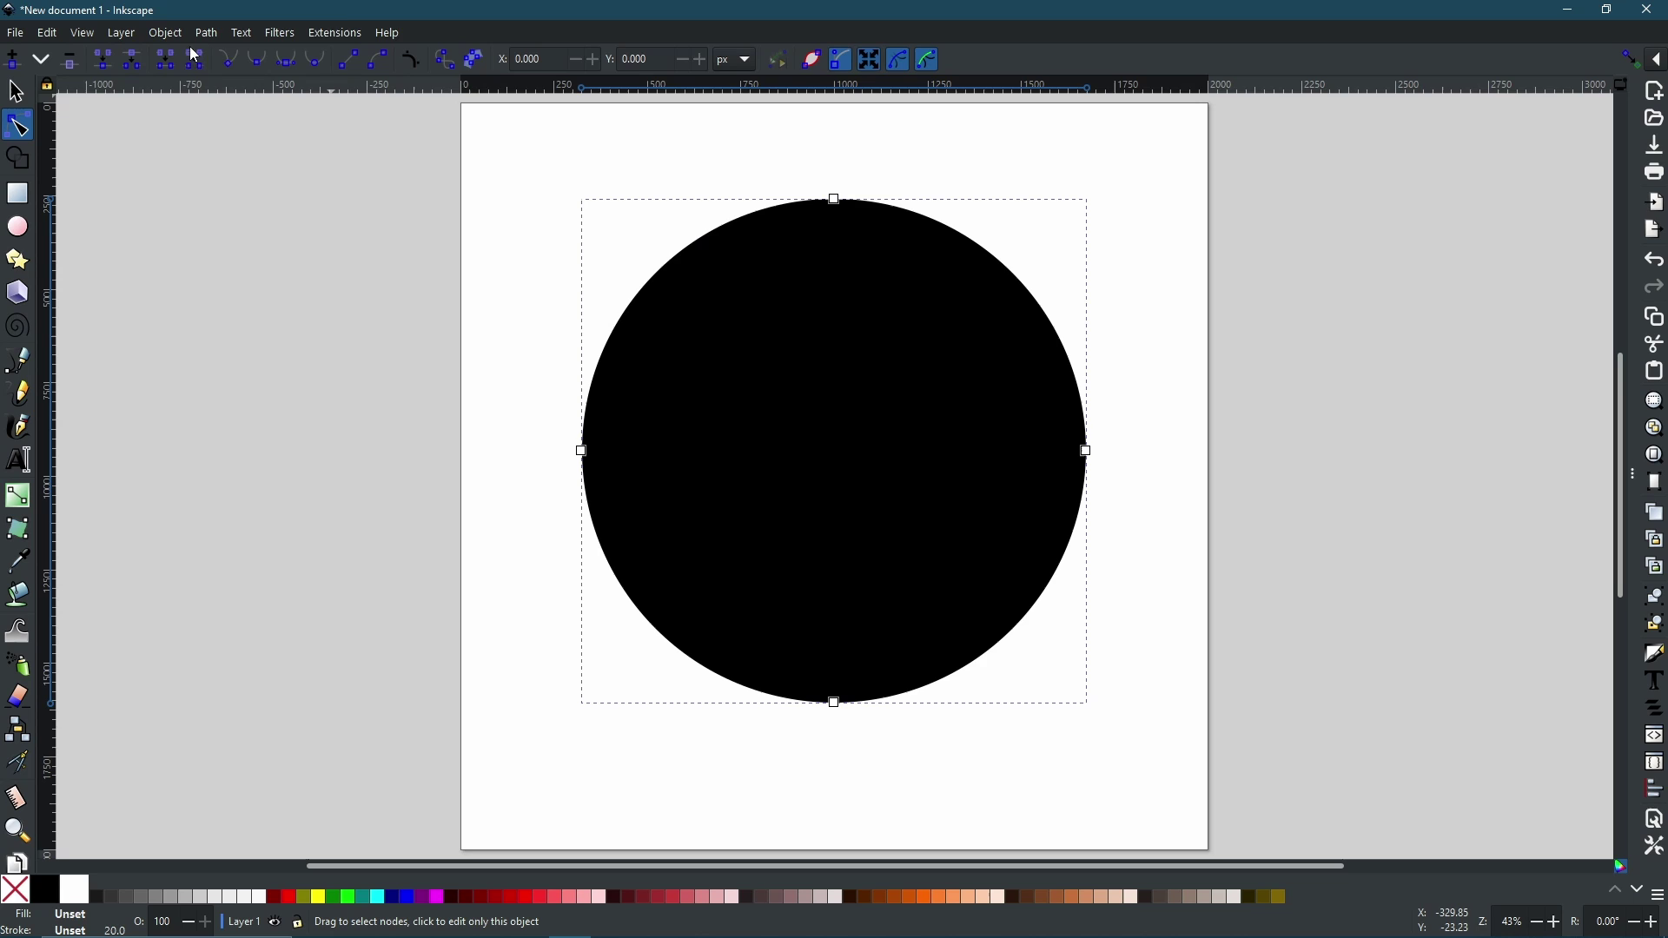
- Give the circle a radial gradient fill and make the outer stop fully opaque
left_click(1655, 653)
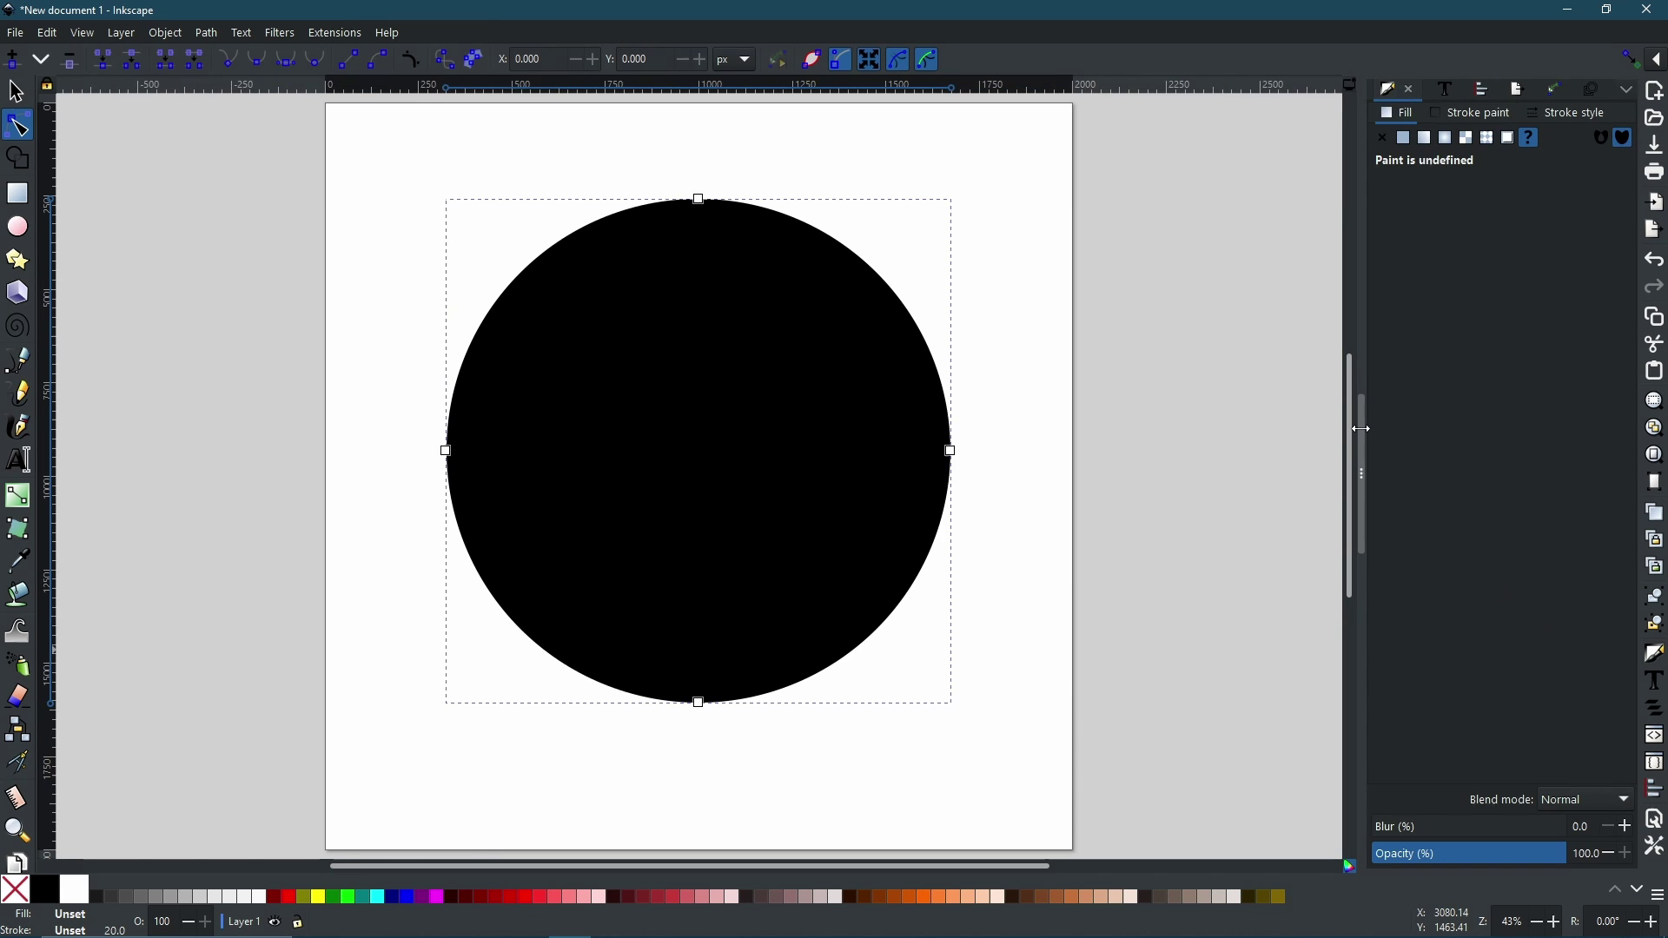
mouse_move(1363, 424)
left_mouse_down()
mouse_move(1213, 415)
mouse_move(1275, 417)
left_mouse_up()
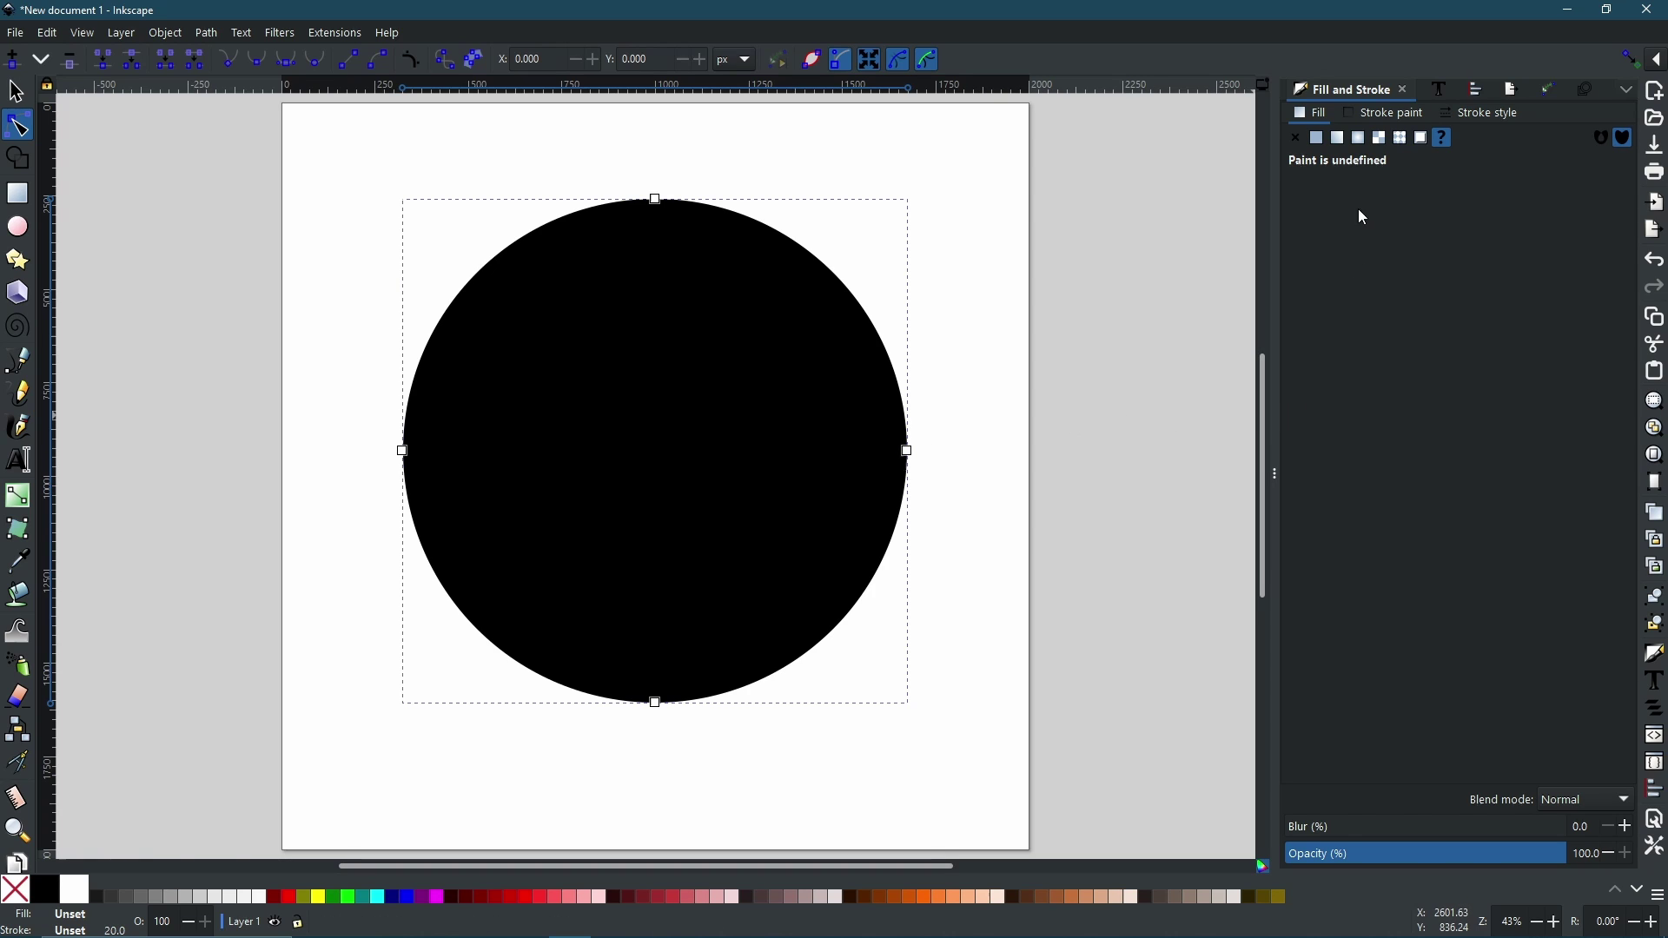
left_click(1359, 138)
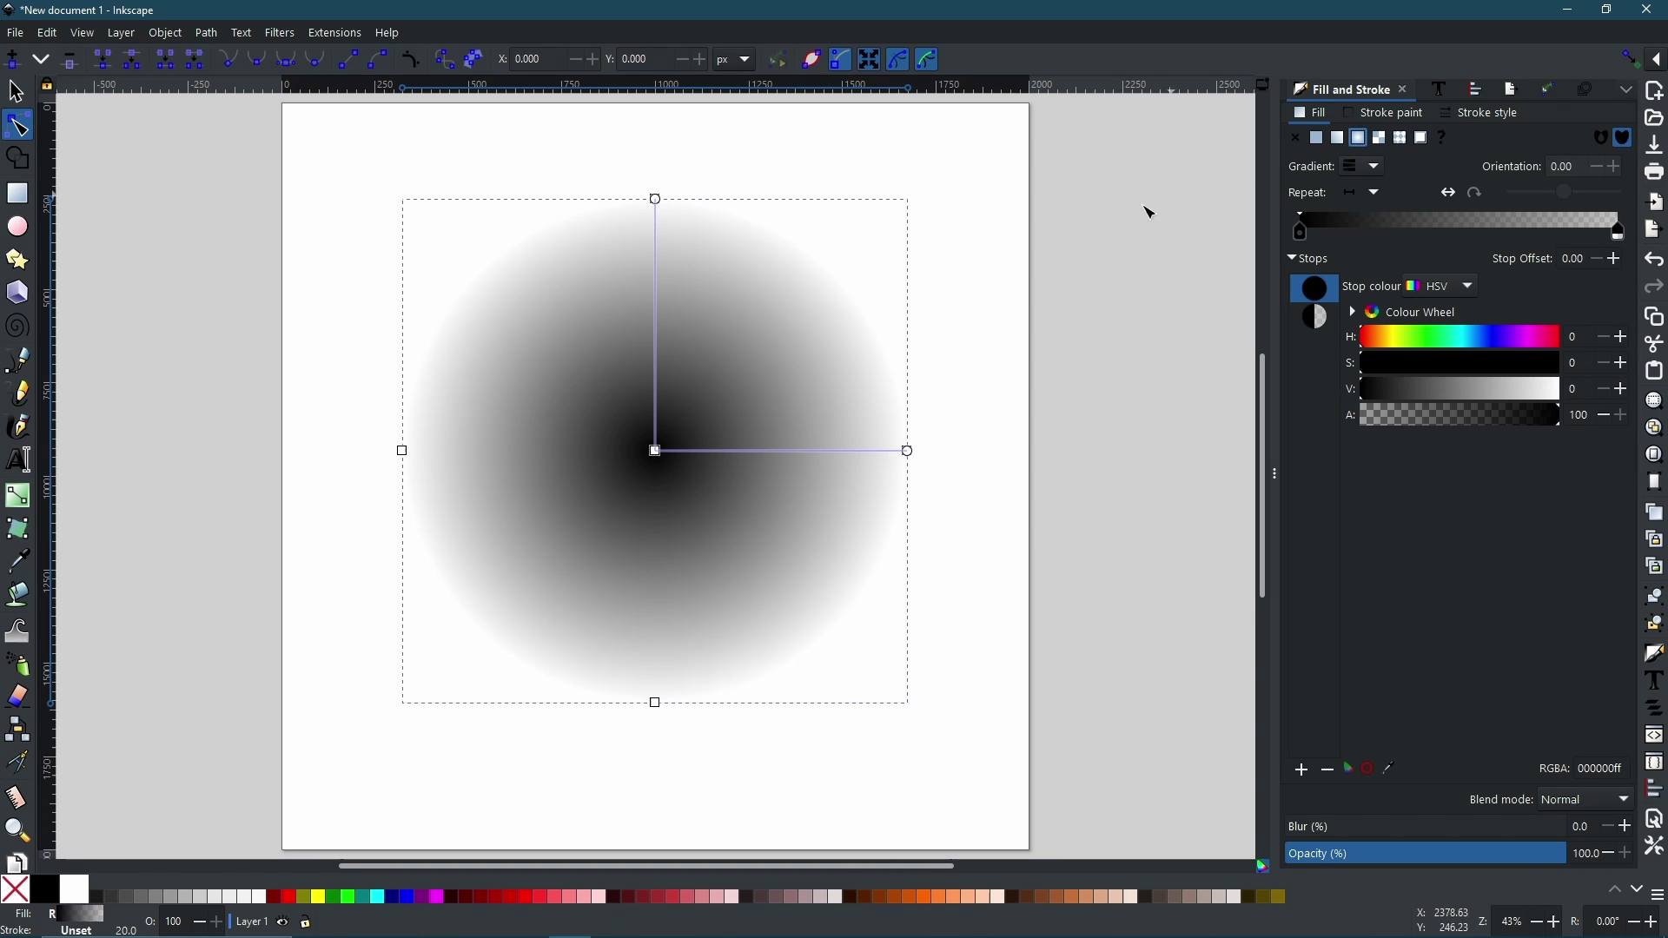
left_click(1315, 318)
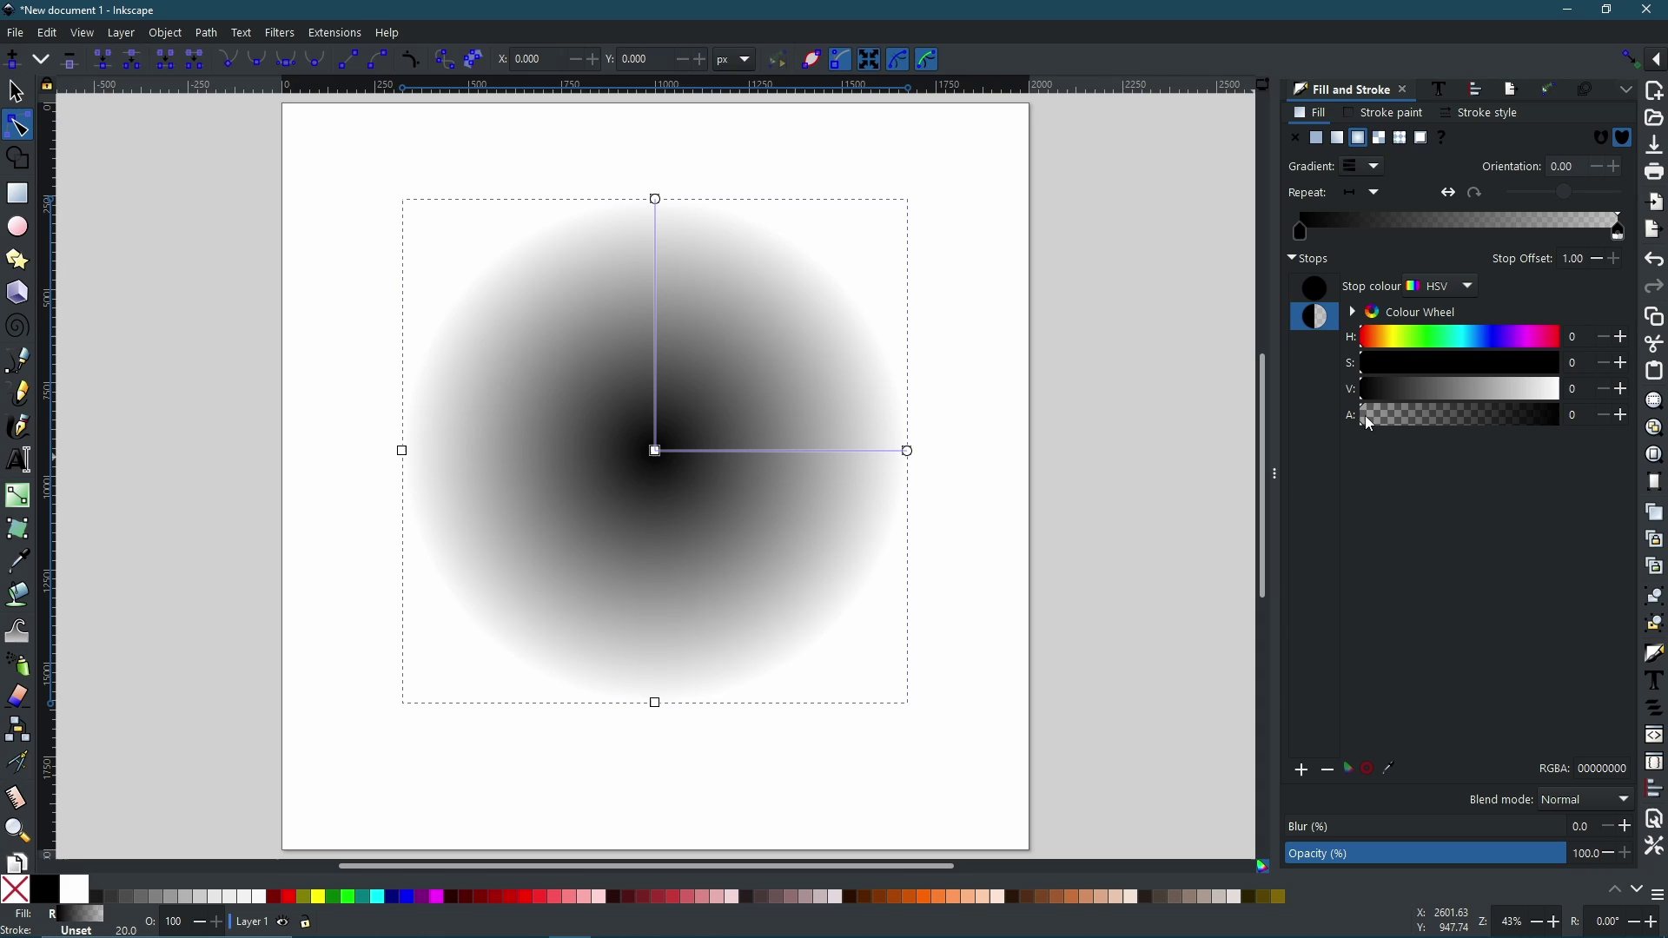
left_click_drag(1379, 432, 1579, 435)
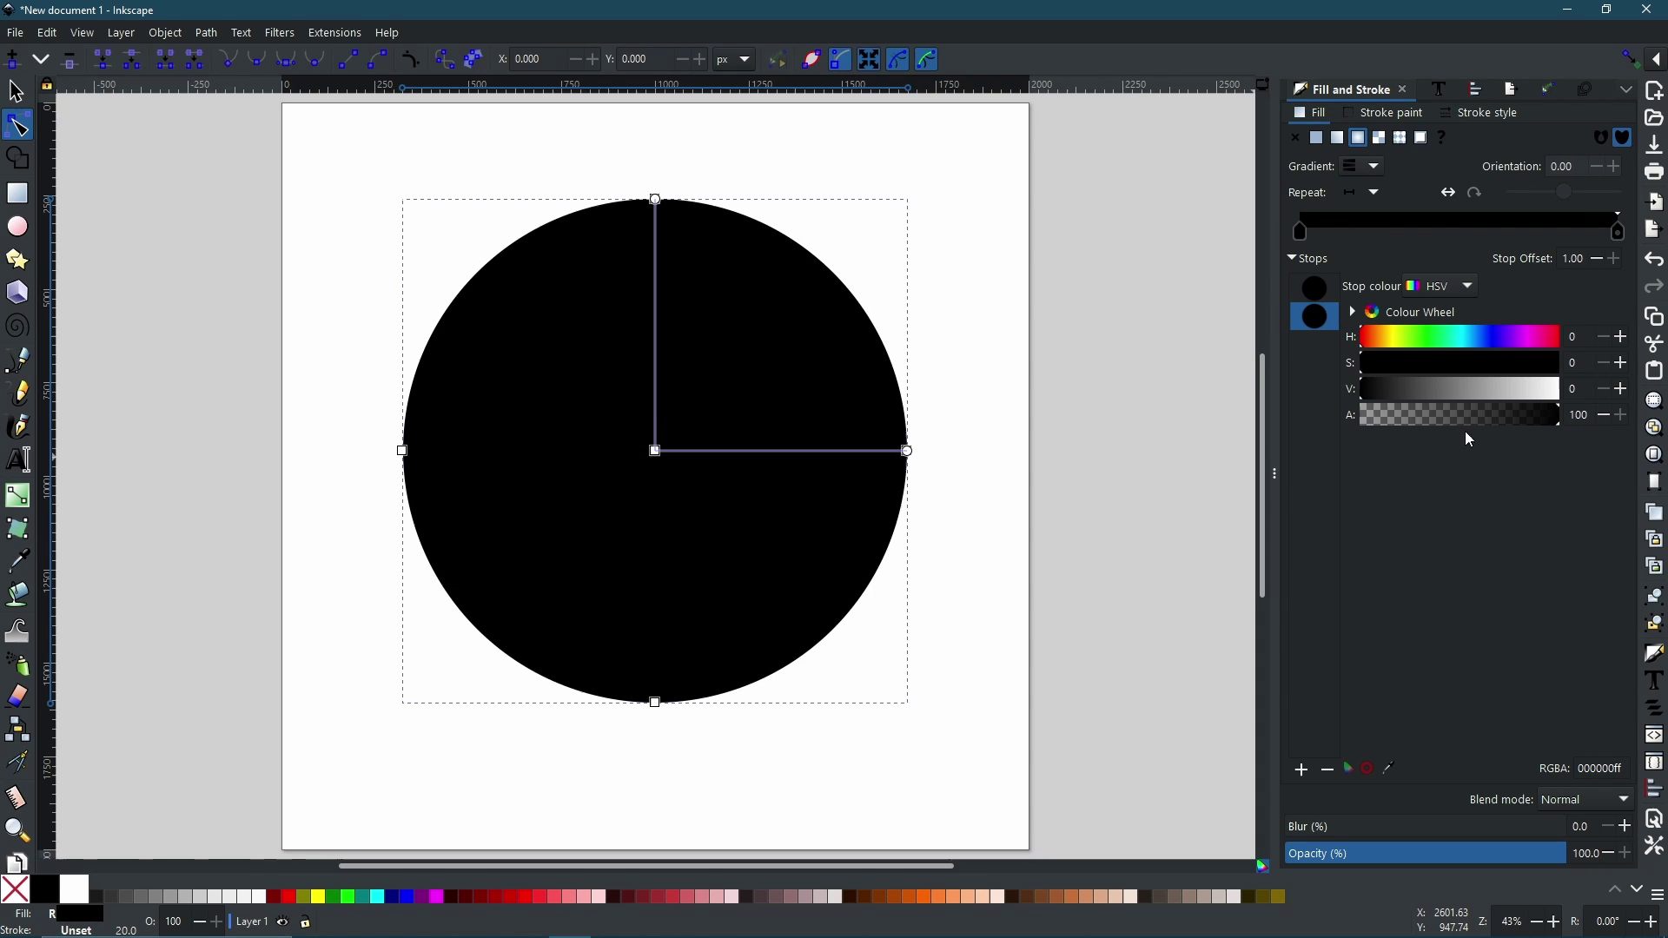
- Recolour the gradient stop bright blue and darken it toward navy
left_click(1317, 295)
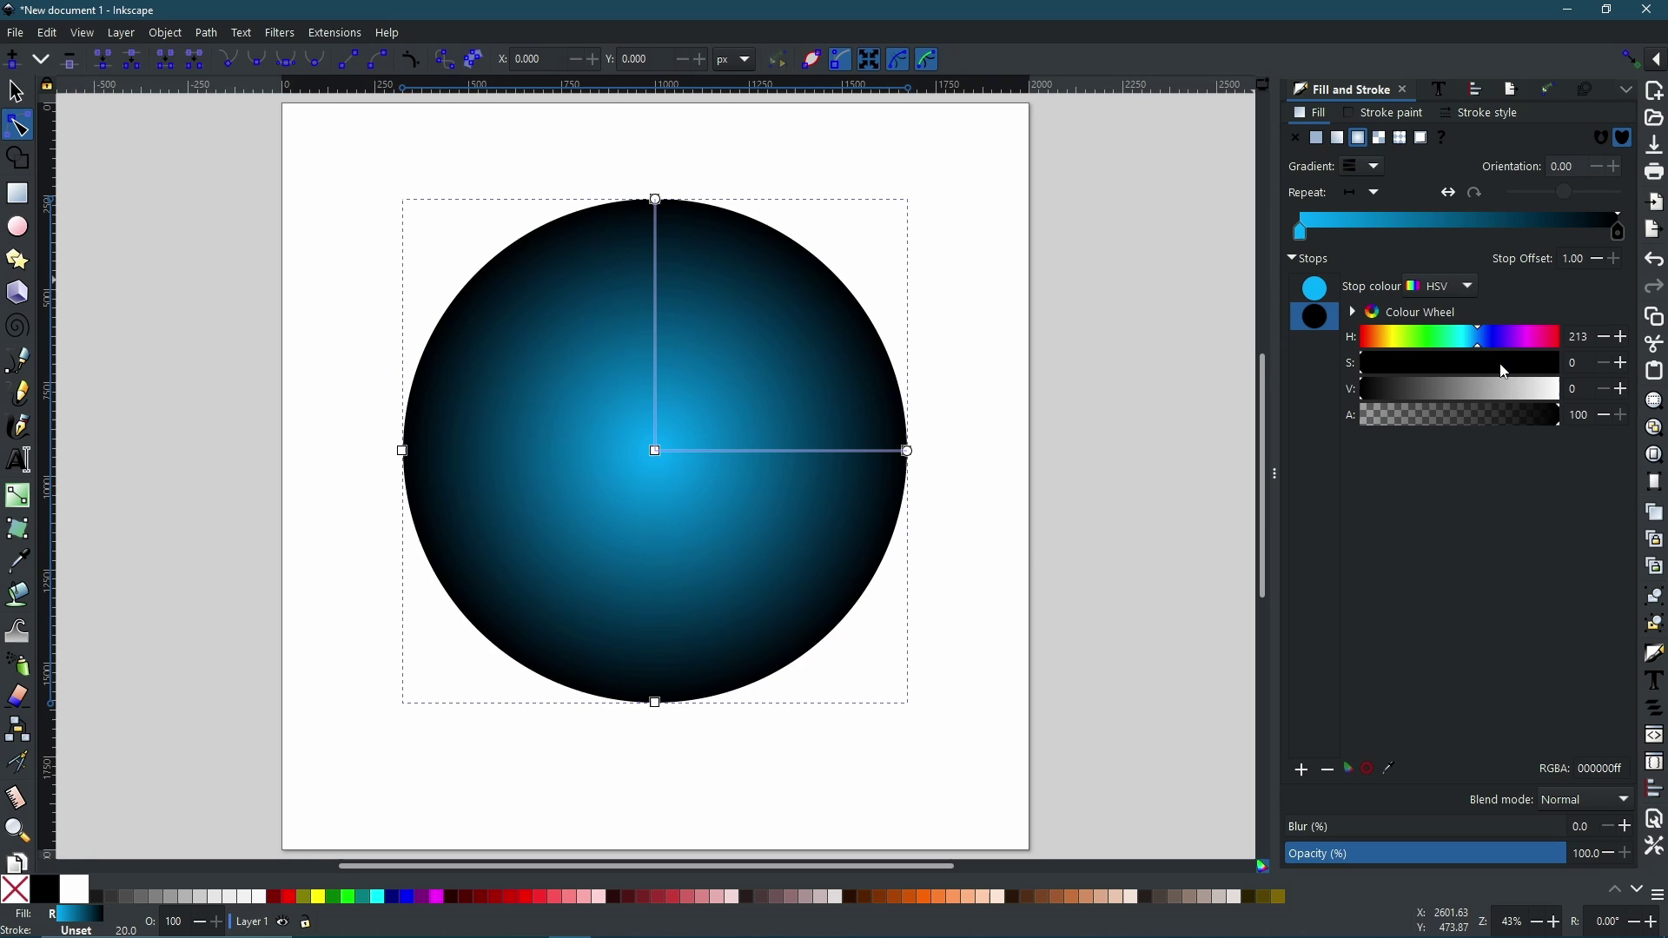
left_click_drag(1512, 375, 1403, 407)
scroll(952, 519, "down", 1)
left_click(1115, 573)
- Draw a long, very thin flat ellipse on the empty canvas right of the gradient circle
left_click_drag(1115, 573, 573, 544)
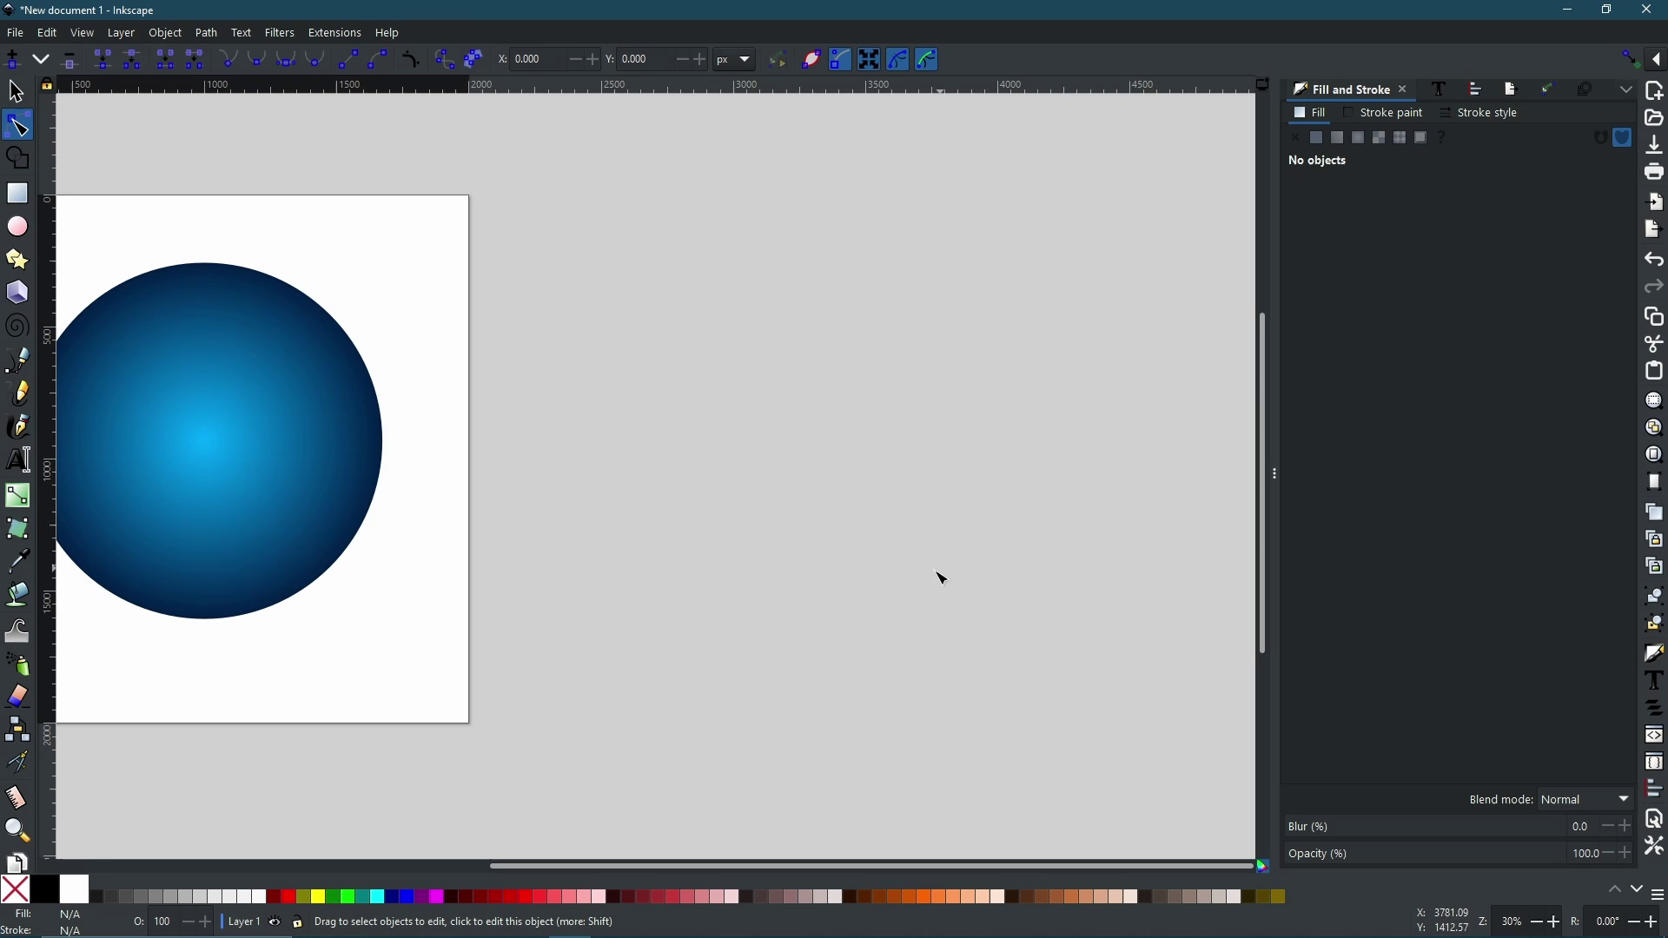
left_click(16, 231)
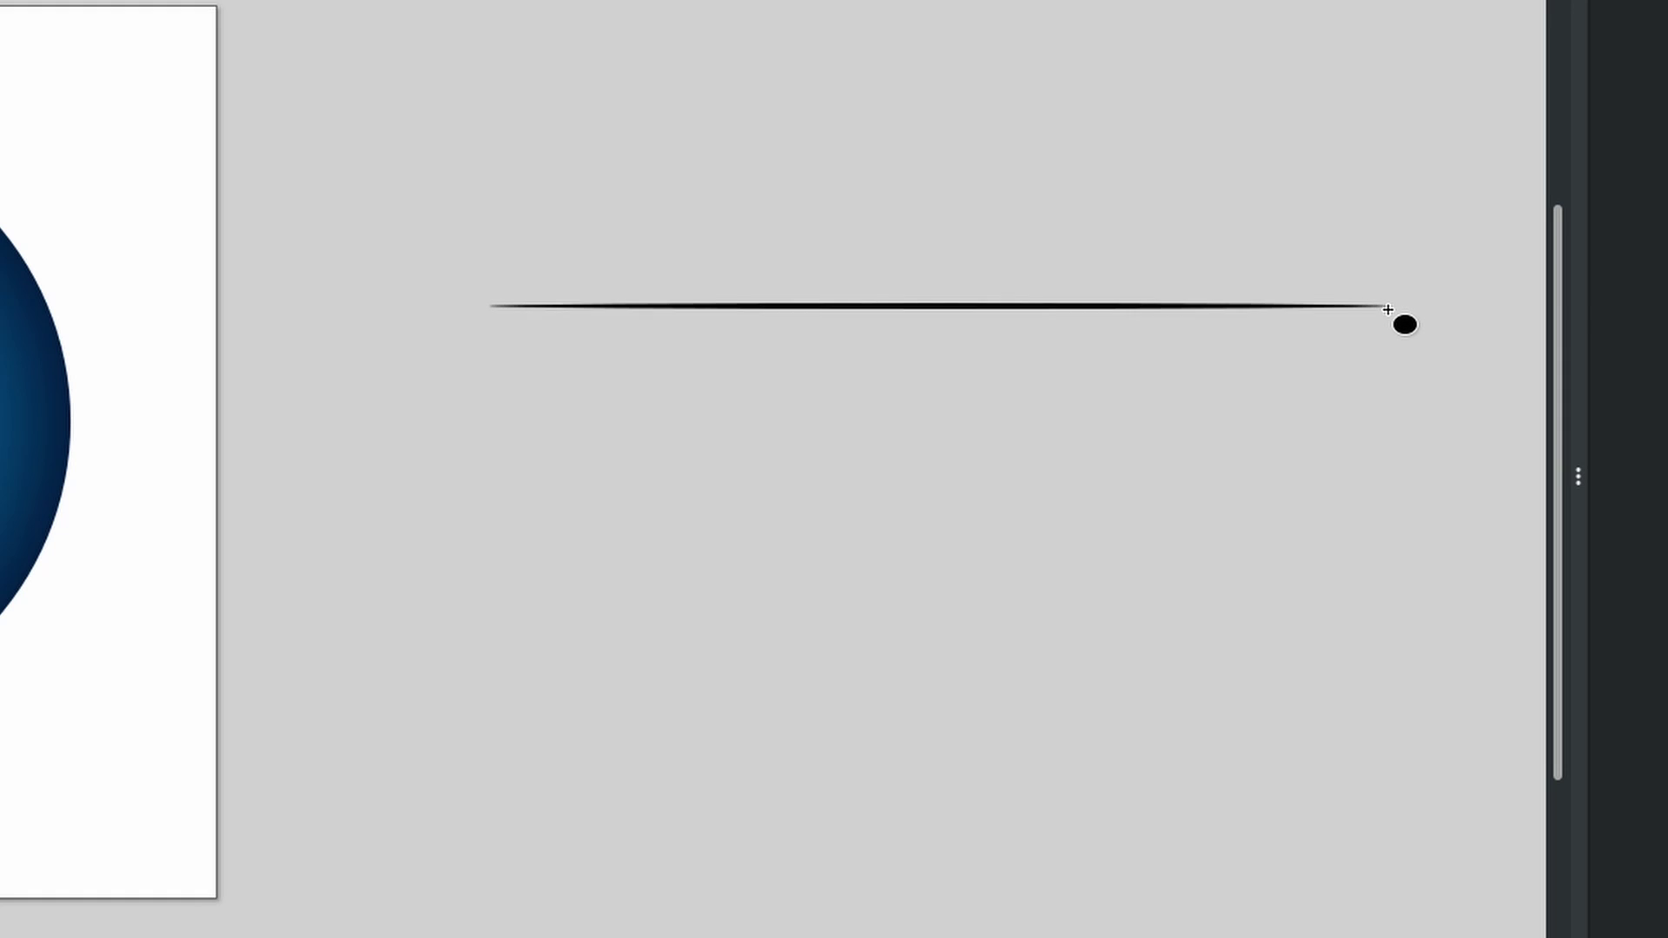
left_click_drag(1387, 309, 1394, 313)
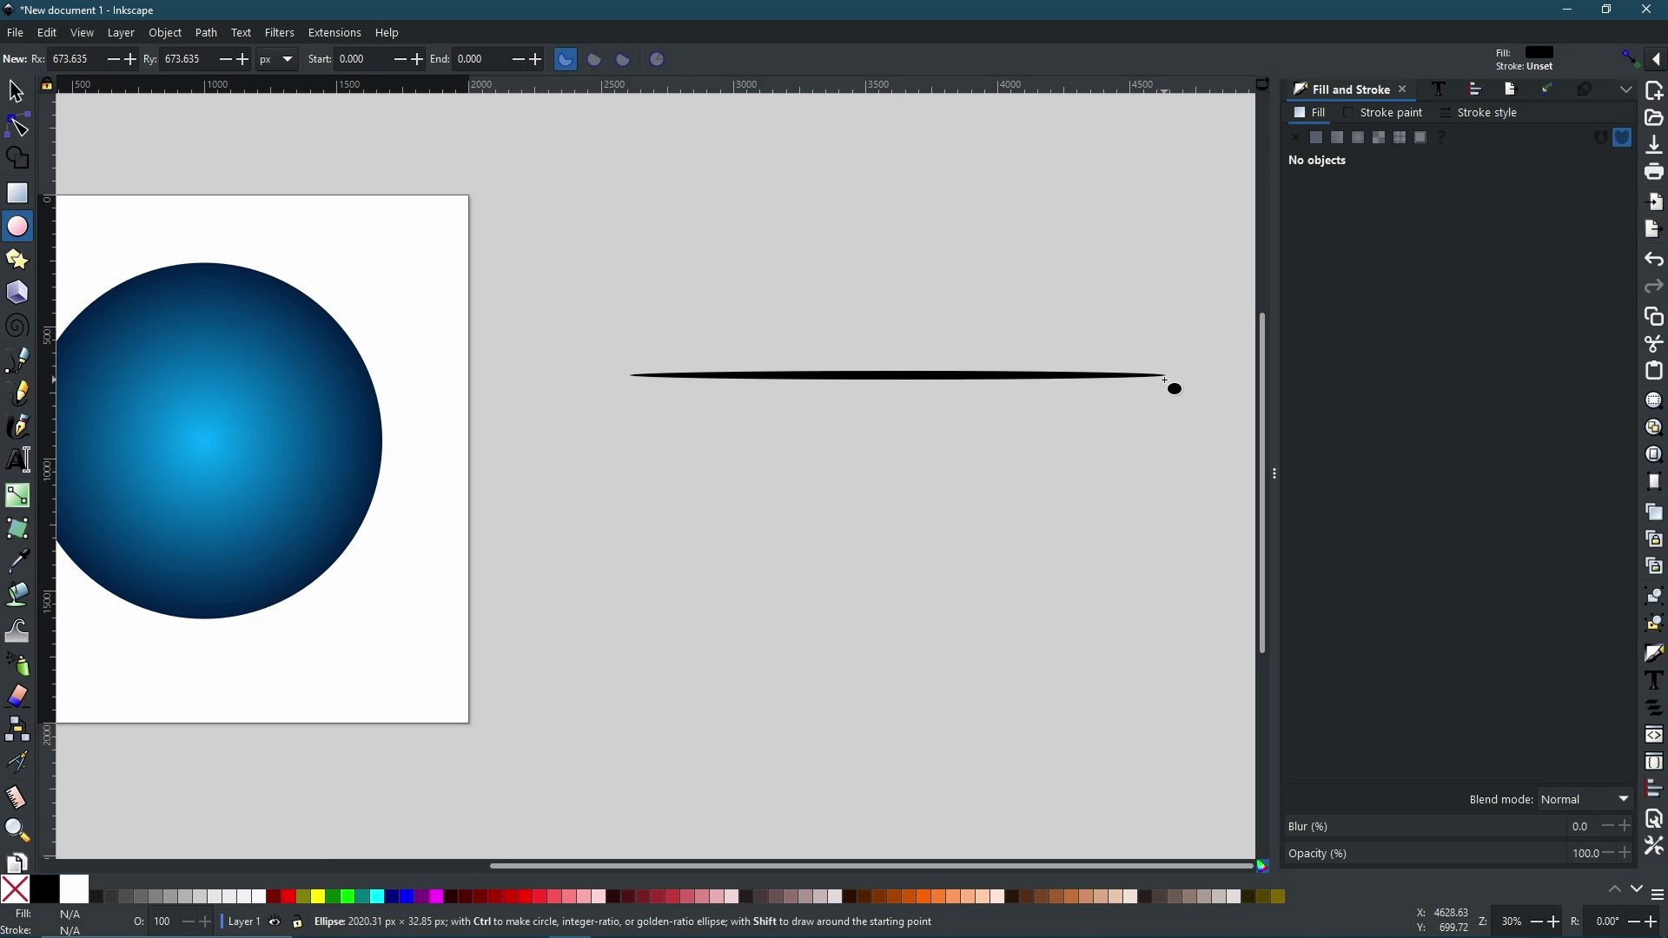
left_click_drag(1167, 380, 1154, 376)
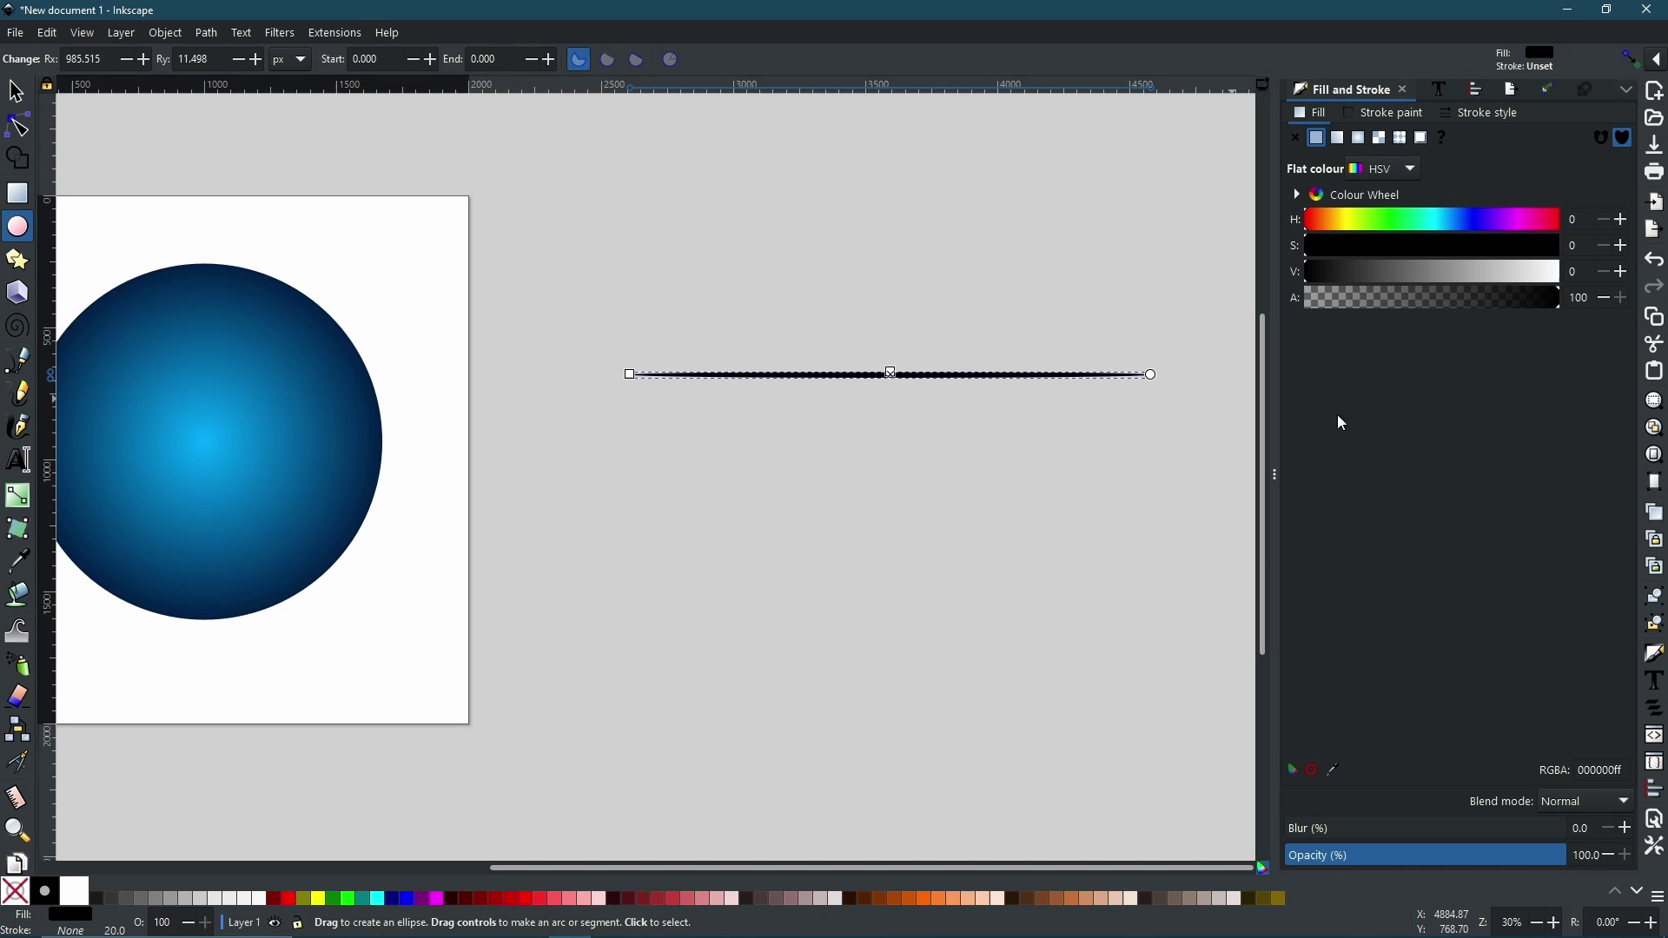
- Convert the thin ellipse to a path and scale it shorter
left_click(206, 35)
left_click(225, 61)
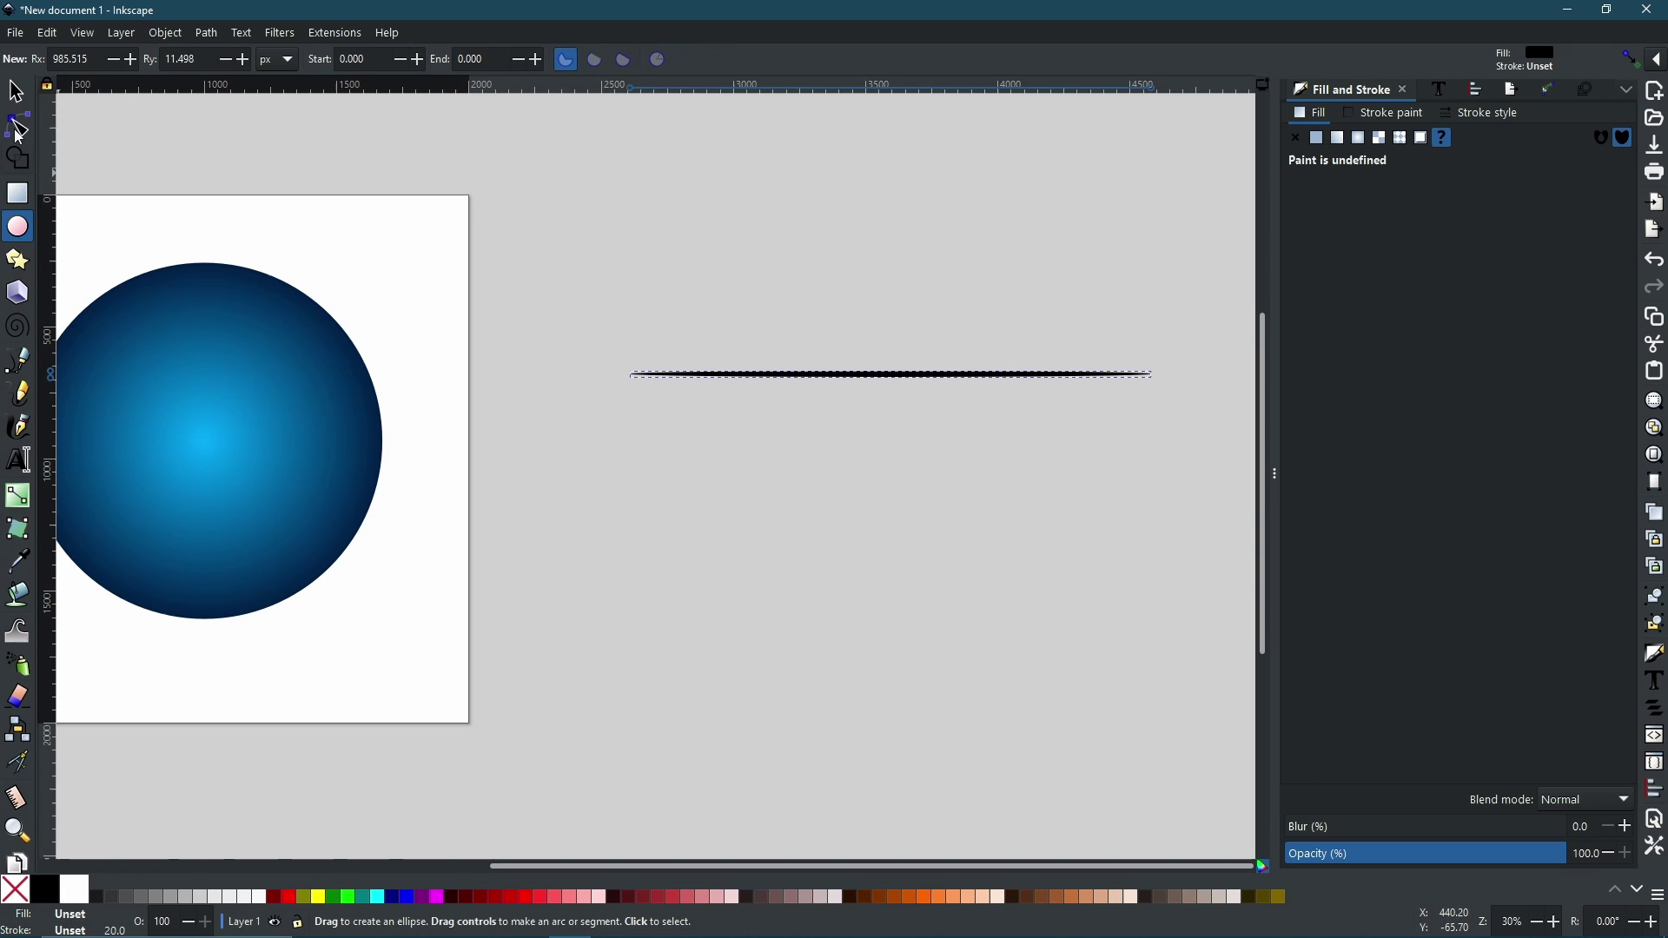
key("s")
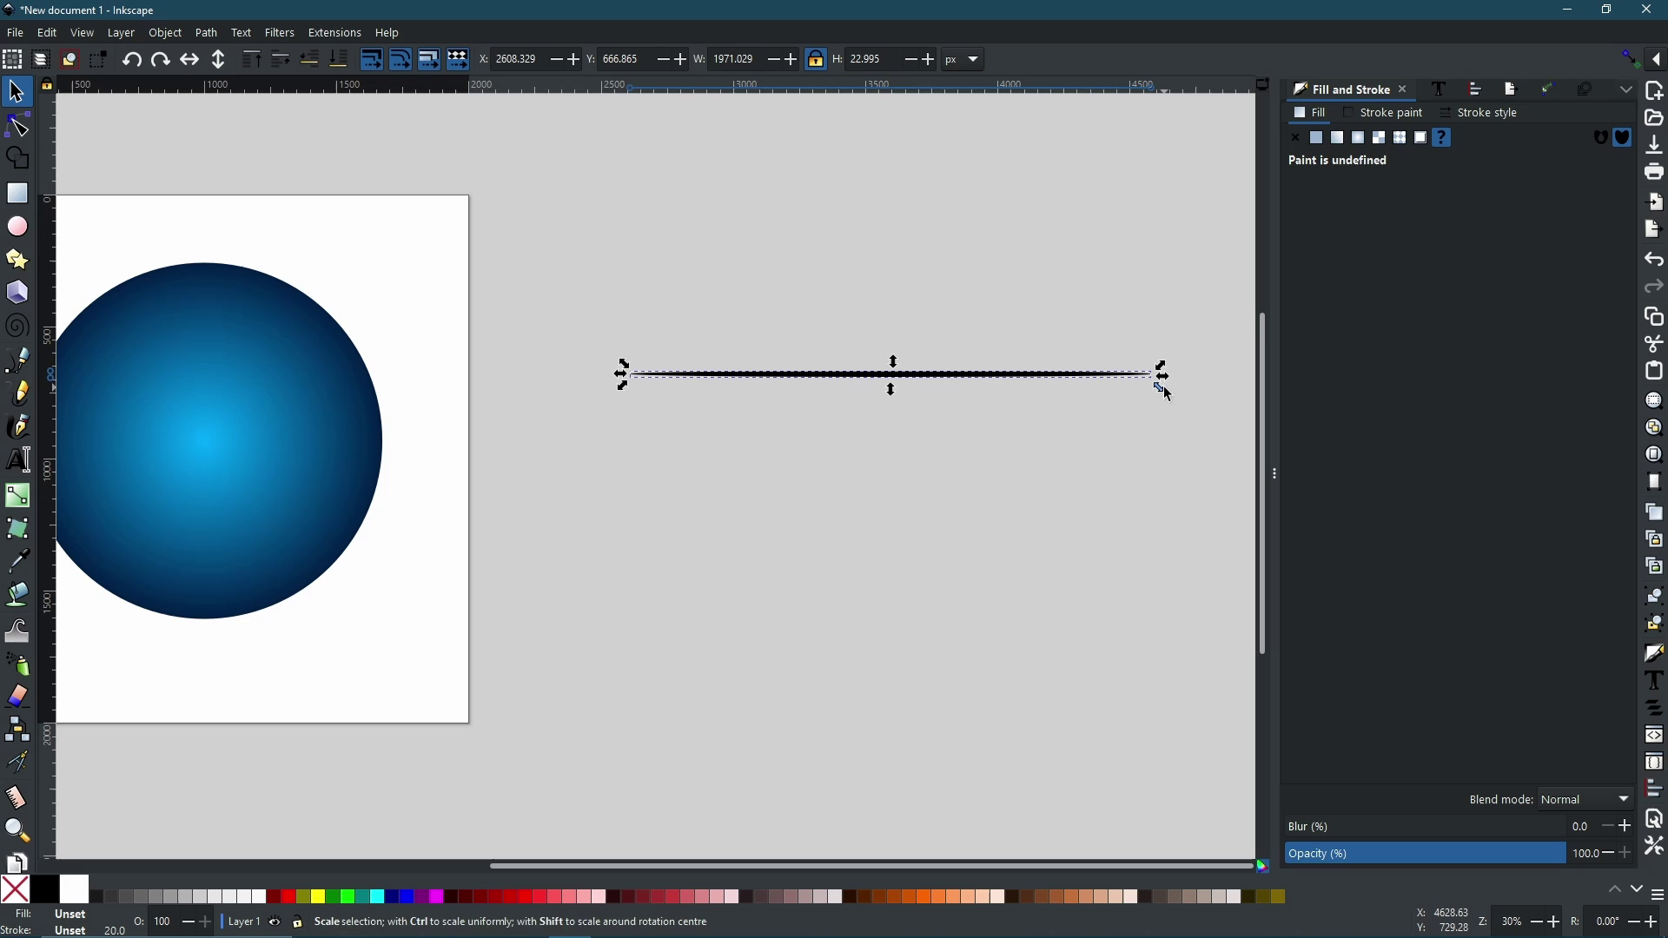
mouse_move(1163, 384)
left_mouse_down()
mouse_move(1118, 383)
mouse_move(1135, 398)
left_mouse_up()
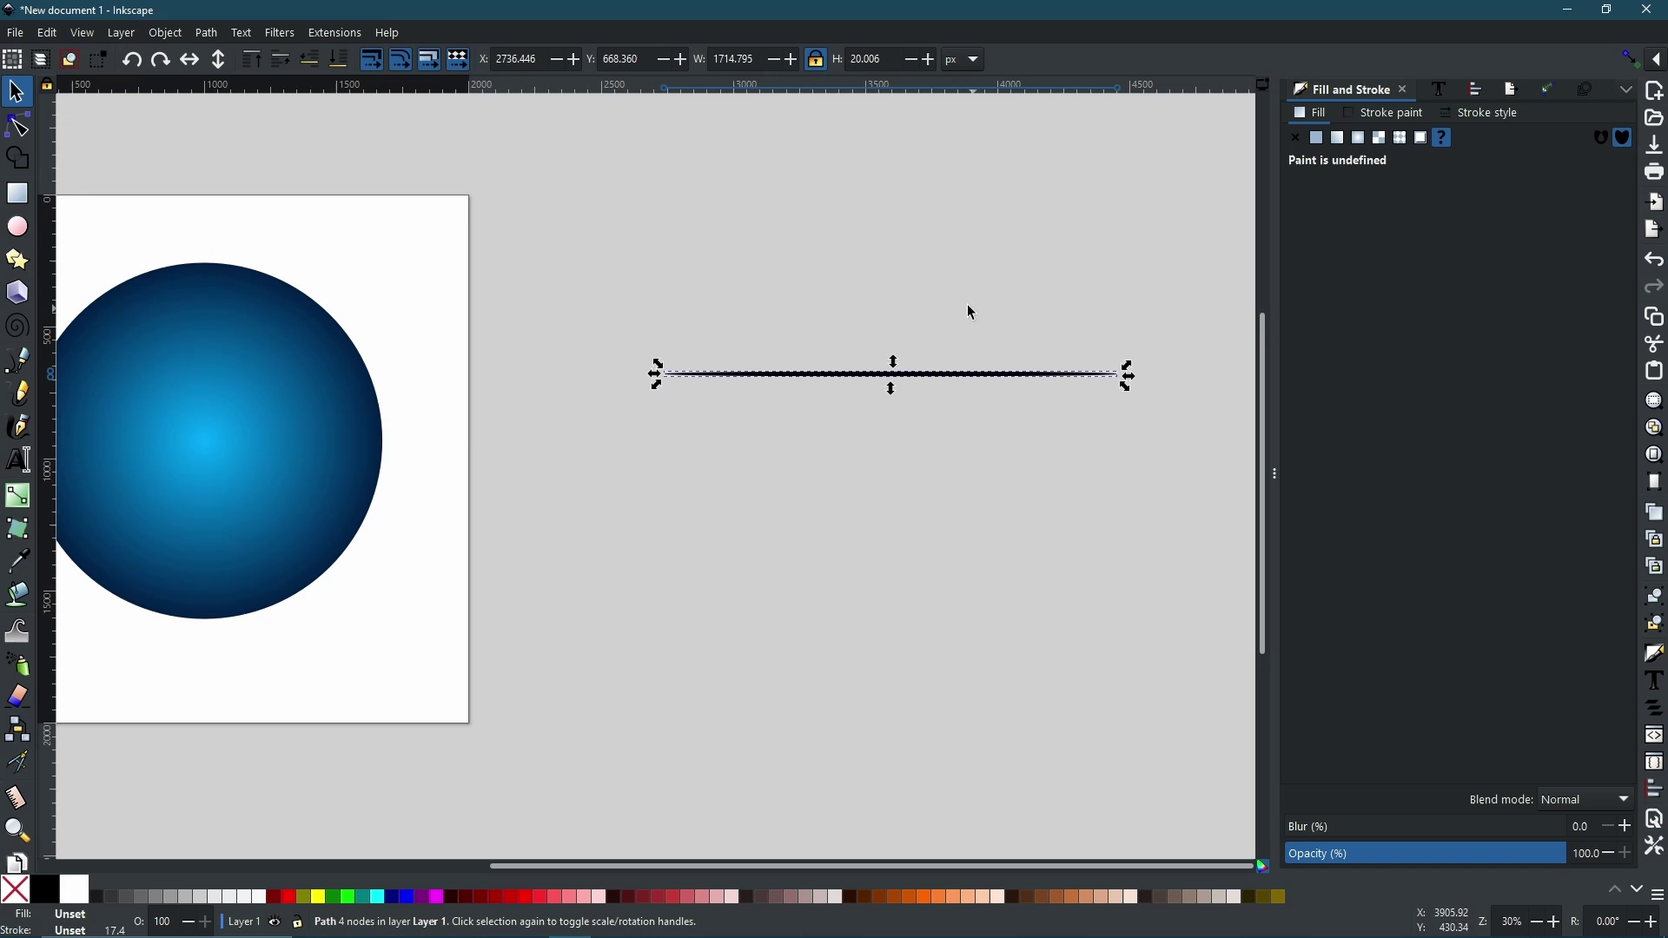
- Move the thin line further right of the page
scroll(912, 404, "up", 1)
scroll(912, 404, "up", 2)
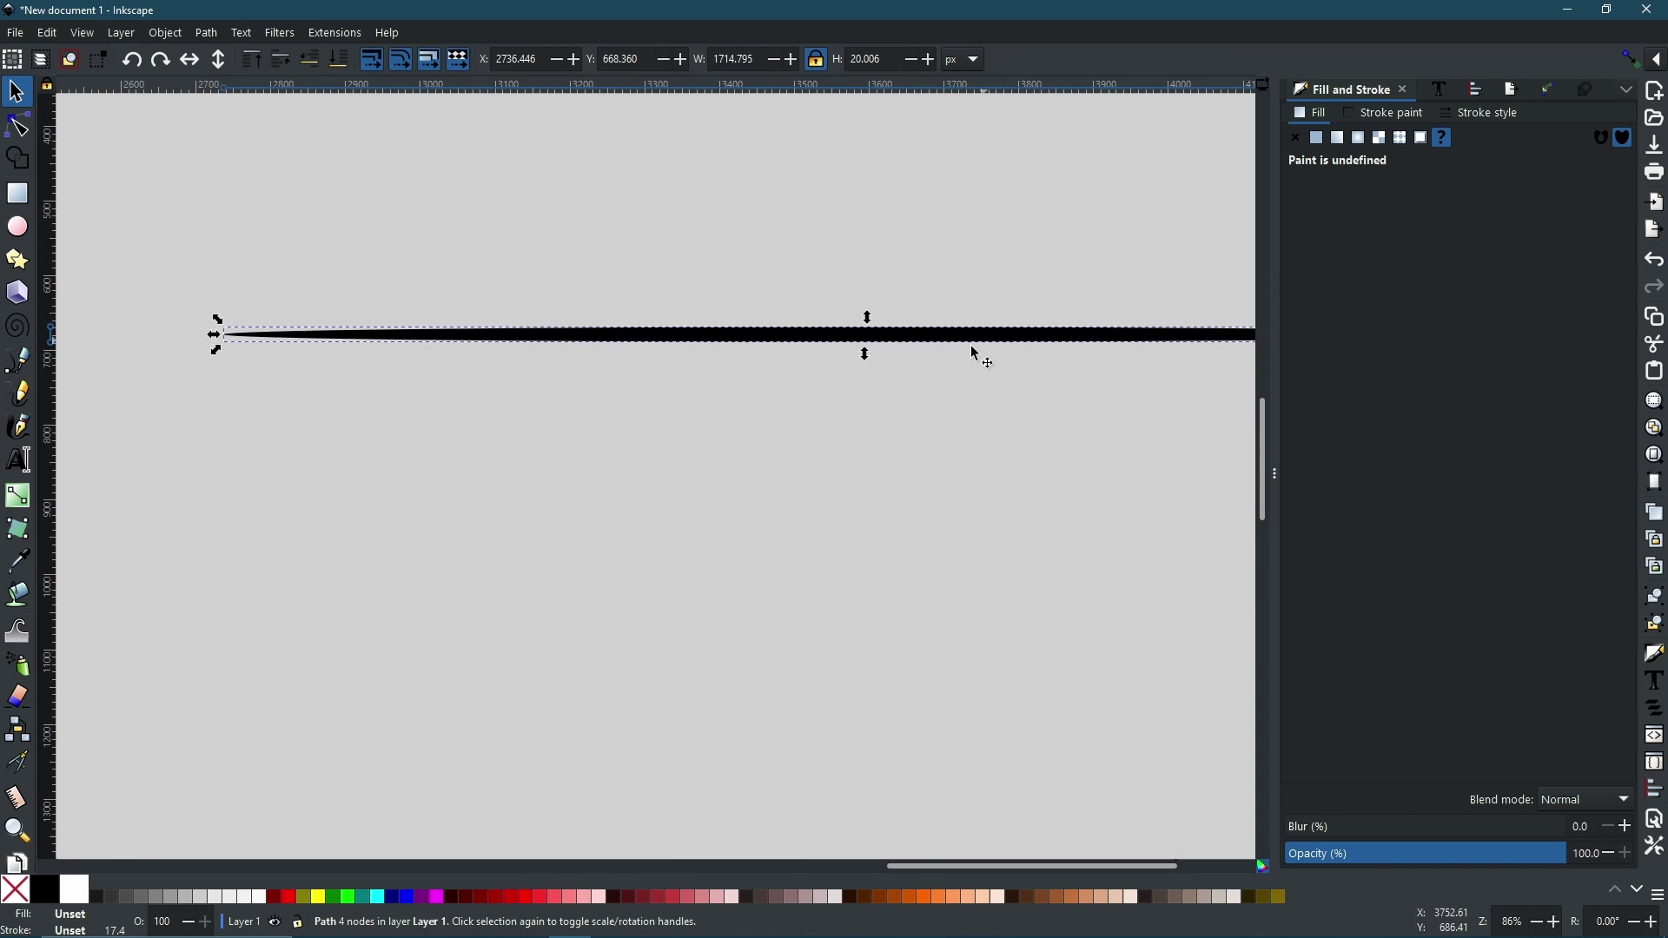
left_click_drag(975, 353, 596, 418)
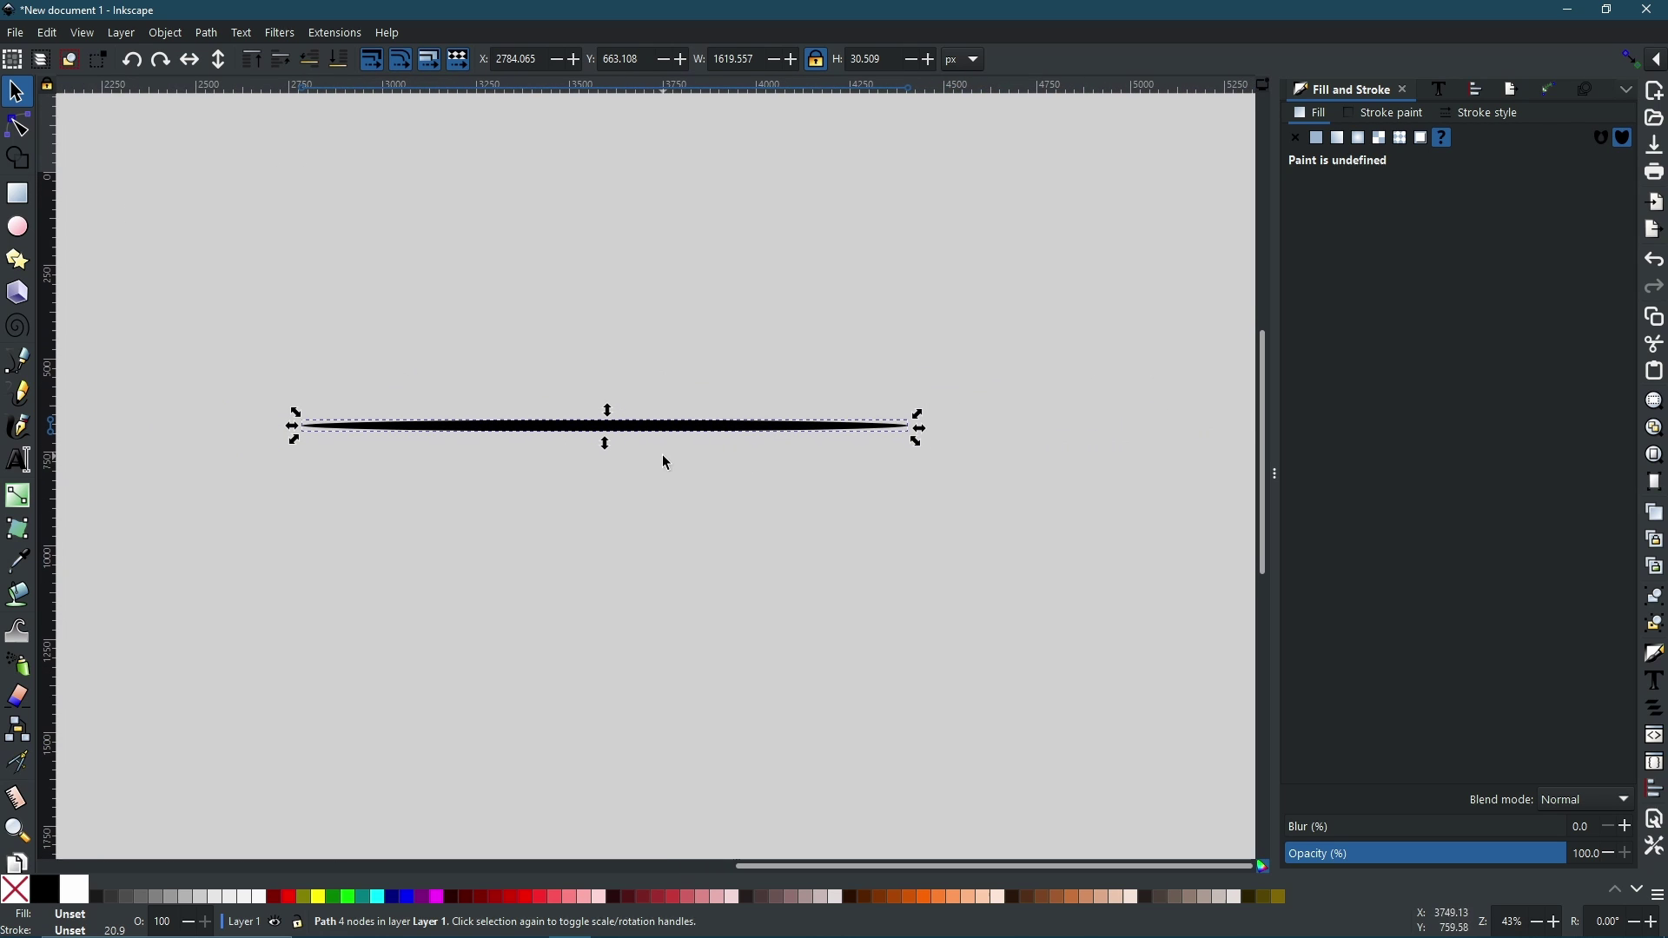
left_click_drag(548, 479, 722, 488)
scroll(852, 481, "down", 2)
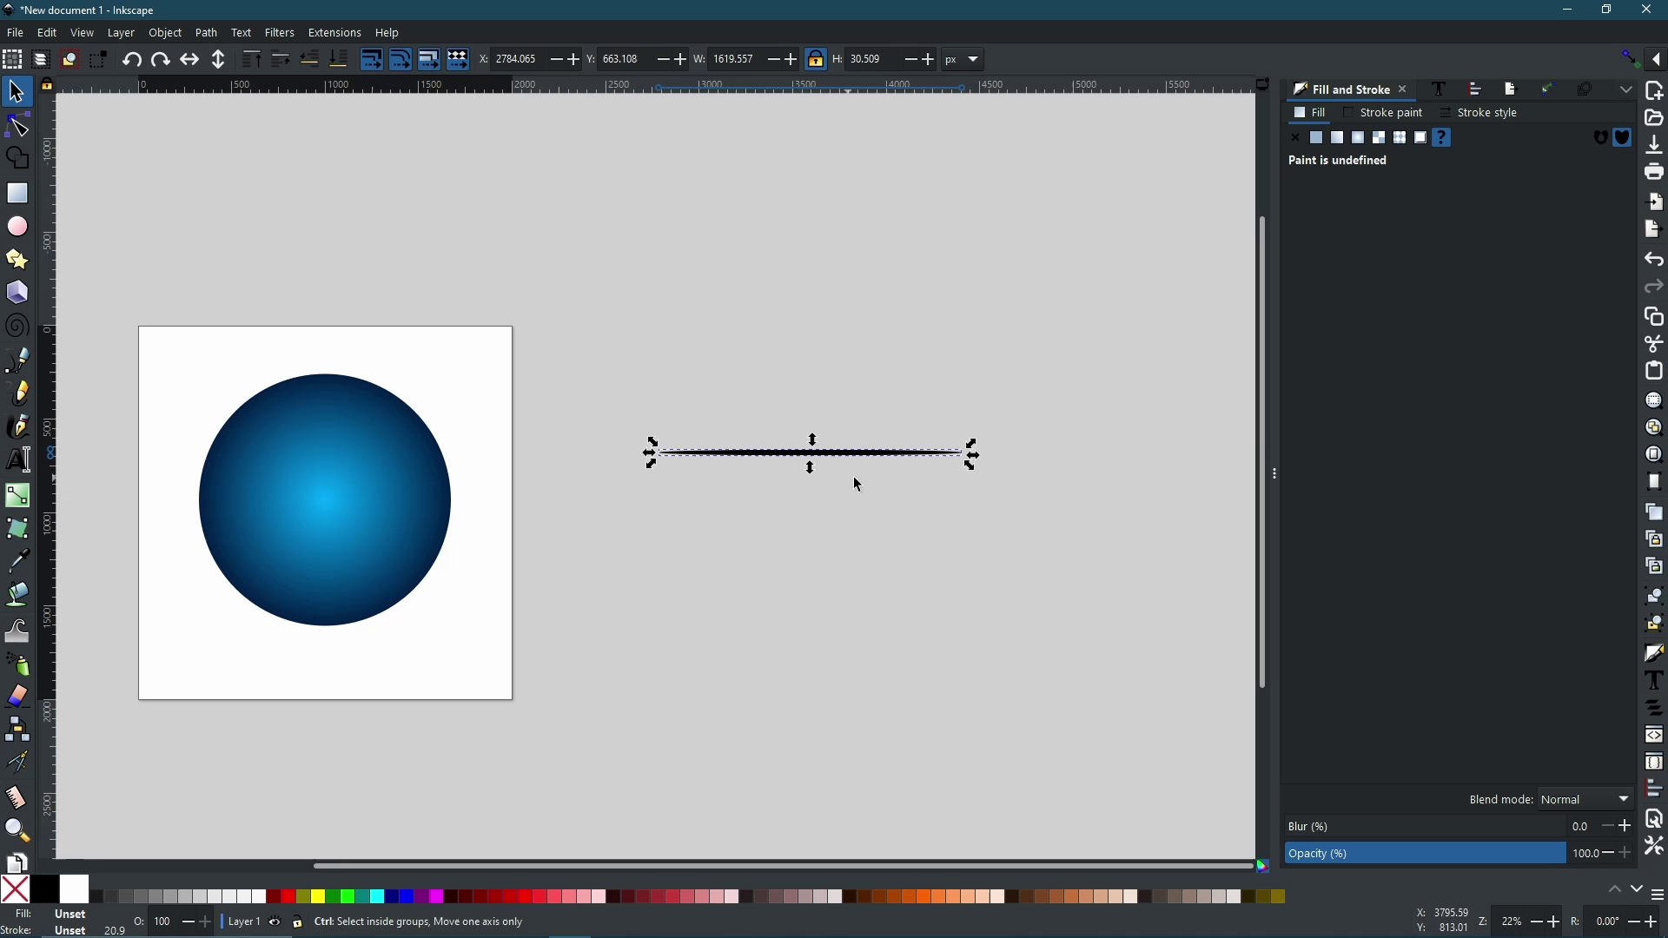
left_click_drag(928, 572, 786, 565)
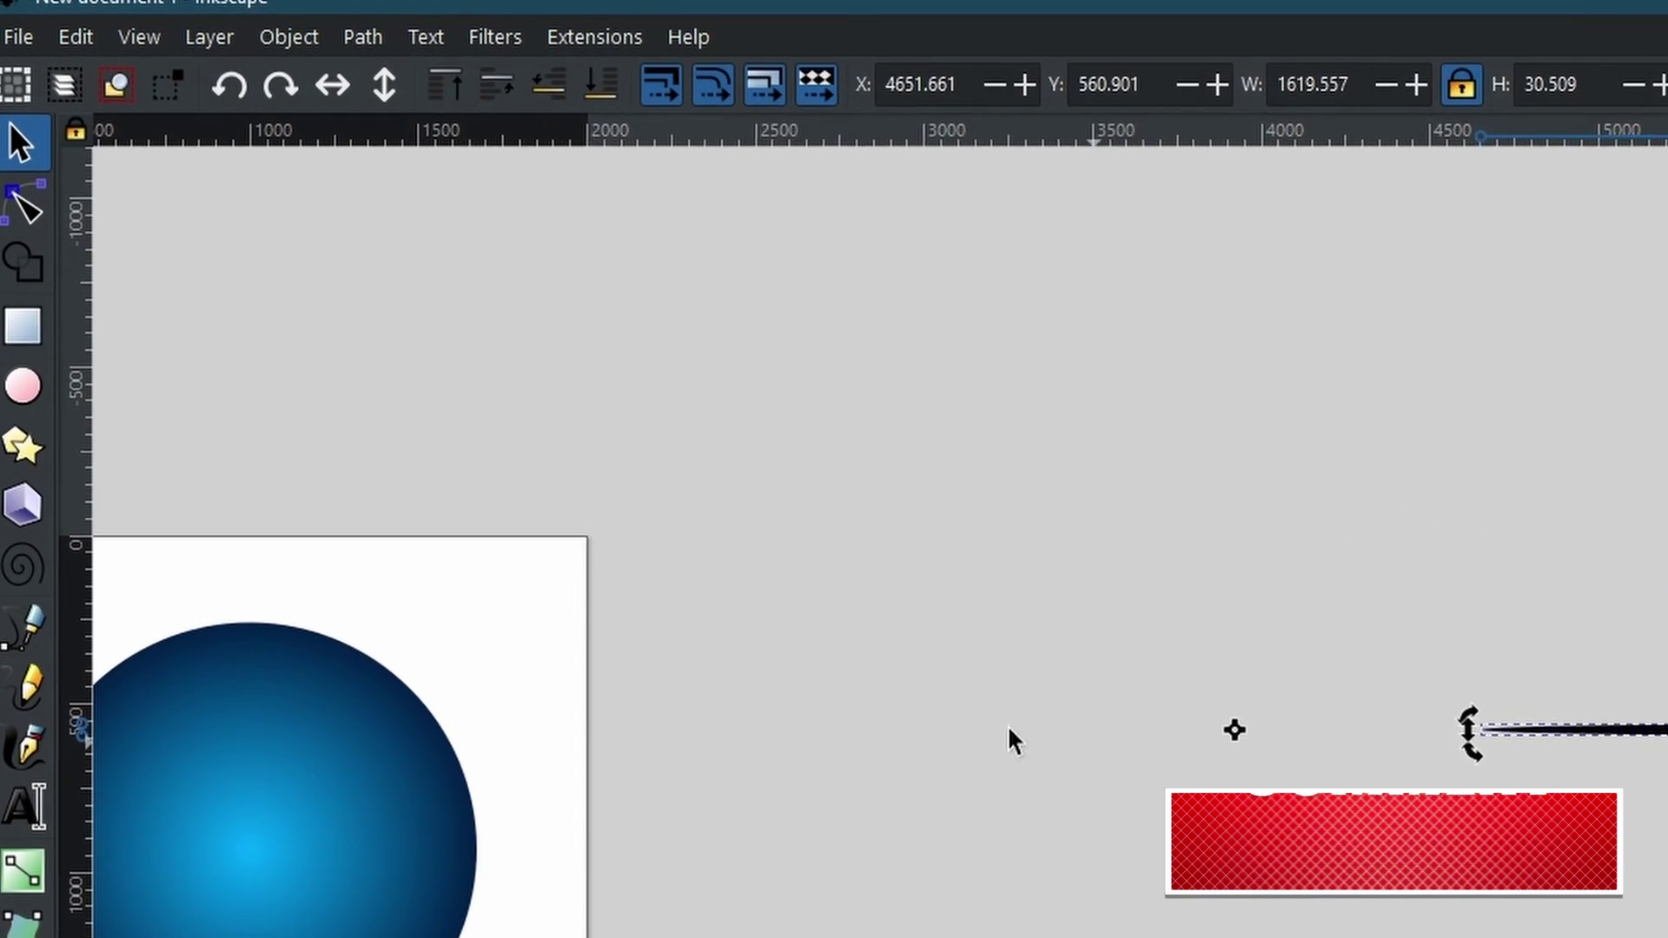
- Open the Create Tiled Clones dialog from Edit > Clone
left_click(90, 40)
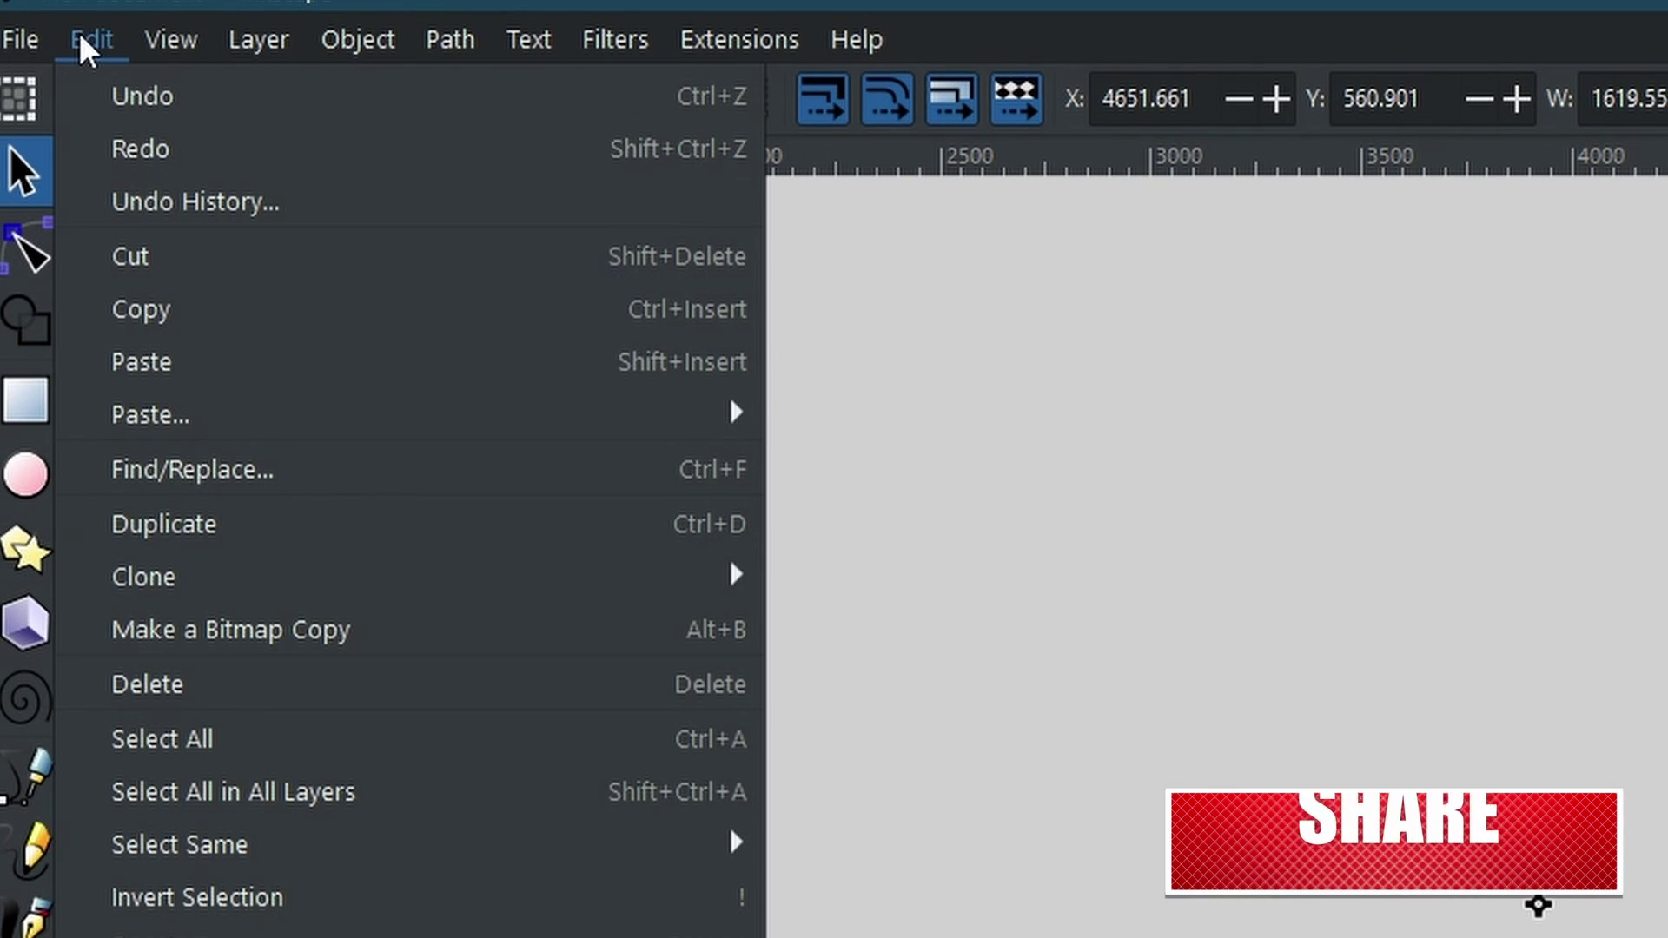
mouse_move(305, 566)
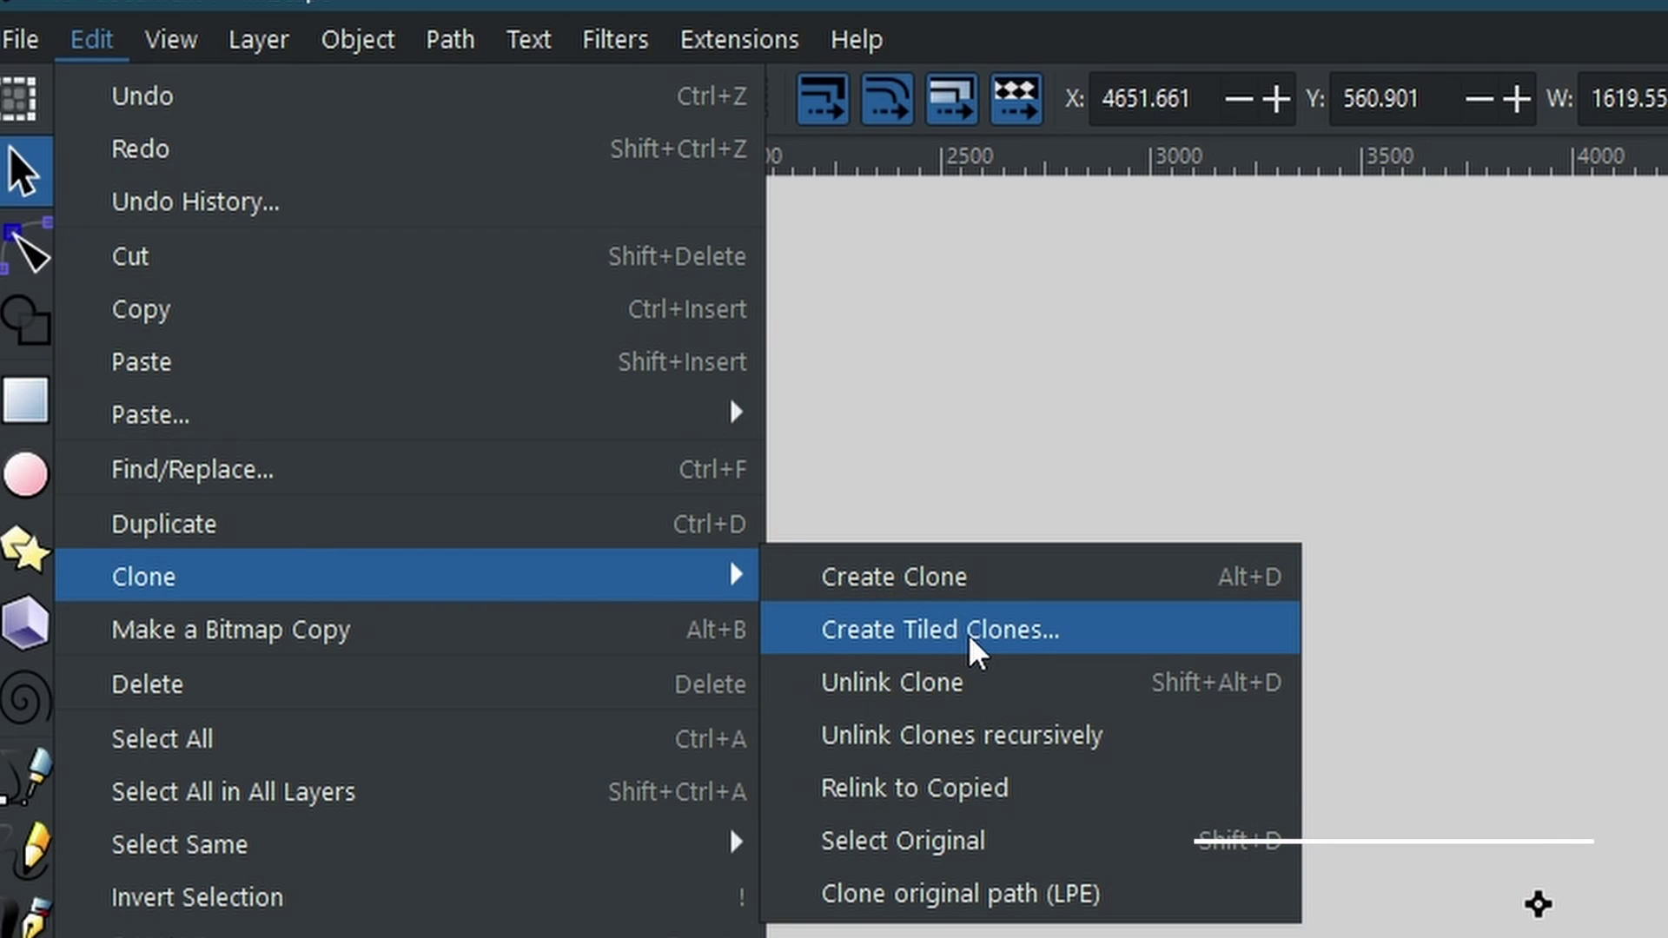
left_click(985, 641)
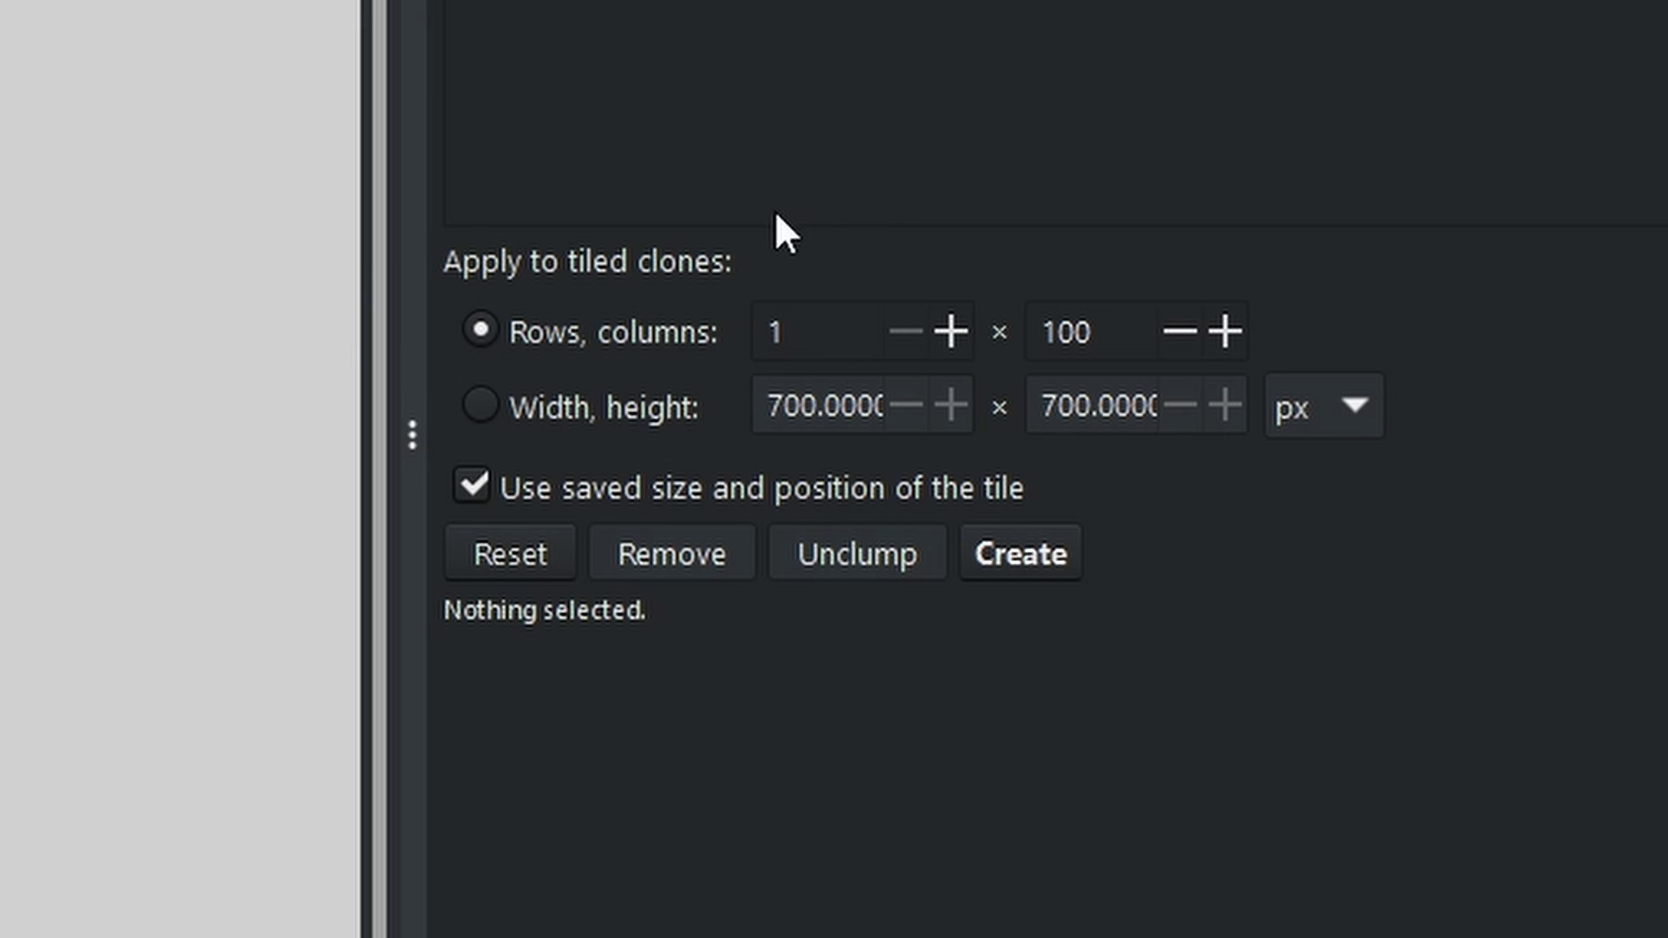
- Choose the 1 × 100 rows-and-columns layout, then review the Shift and Scale tab values
left_click(480, 329)
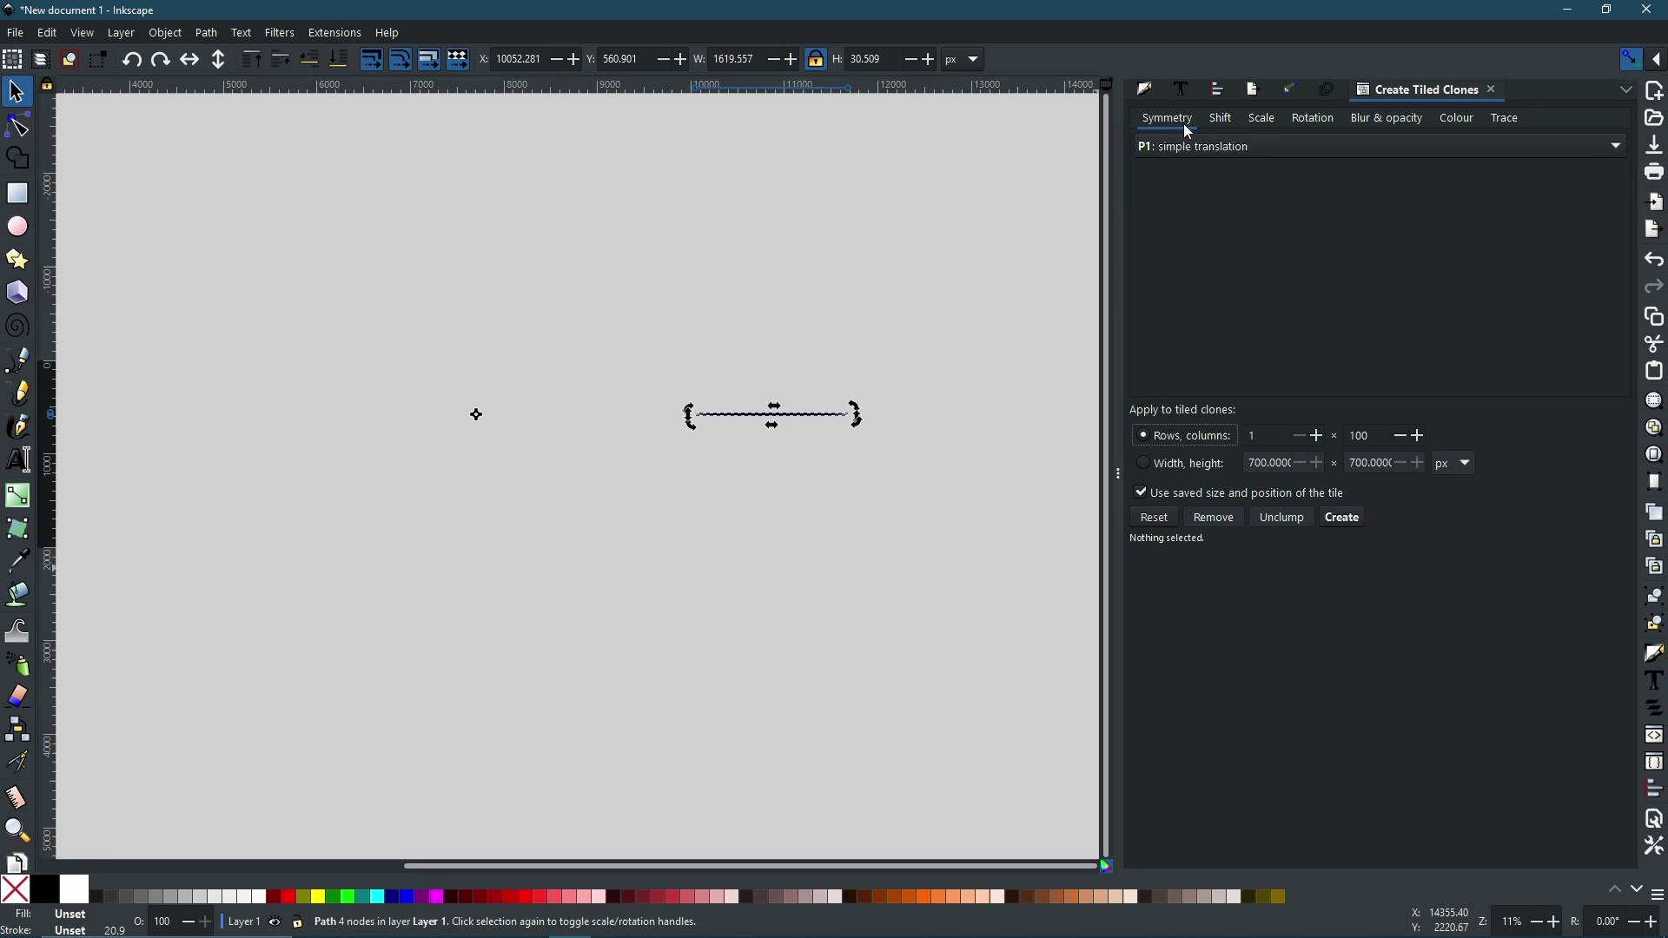
left_click(1223, 132)
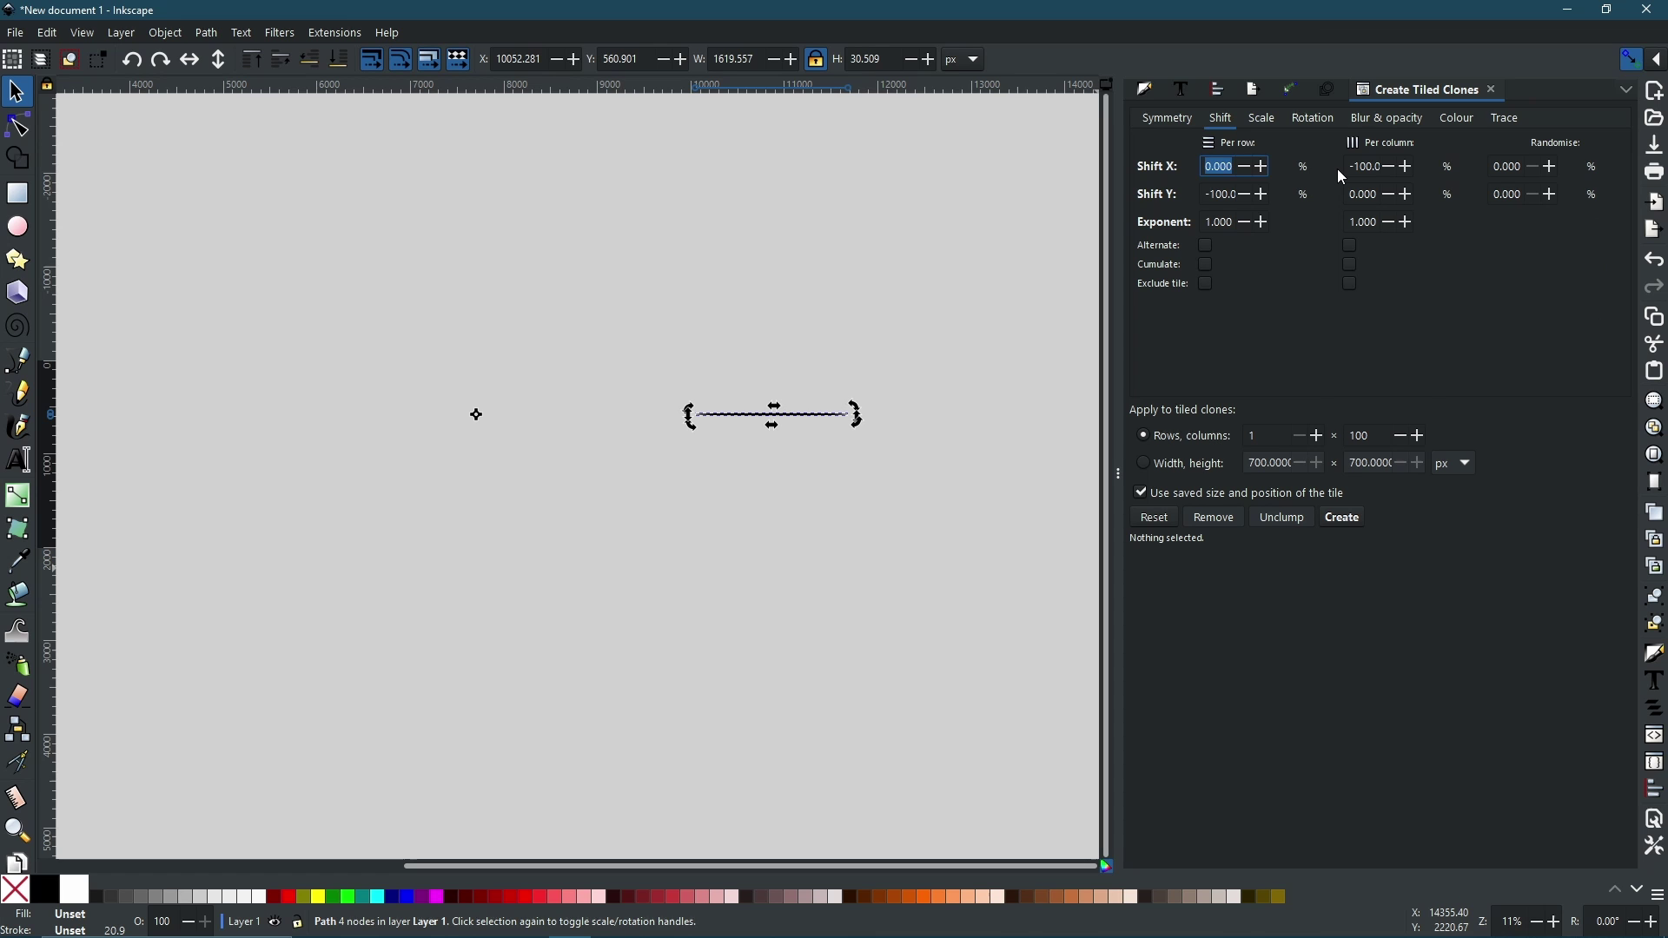
left_click(1265, 121)
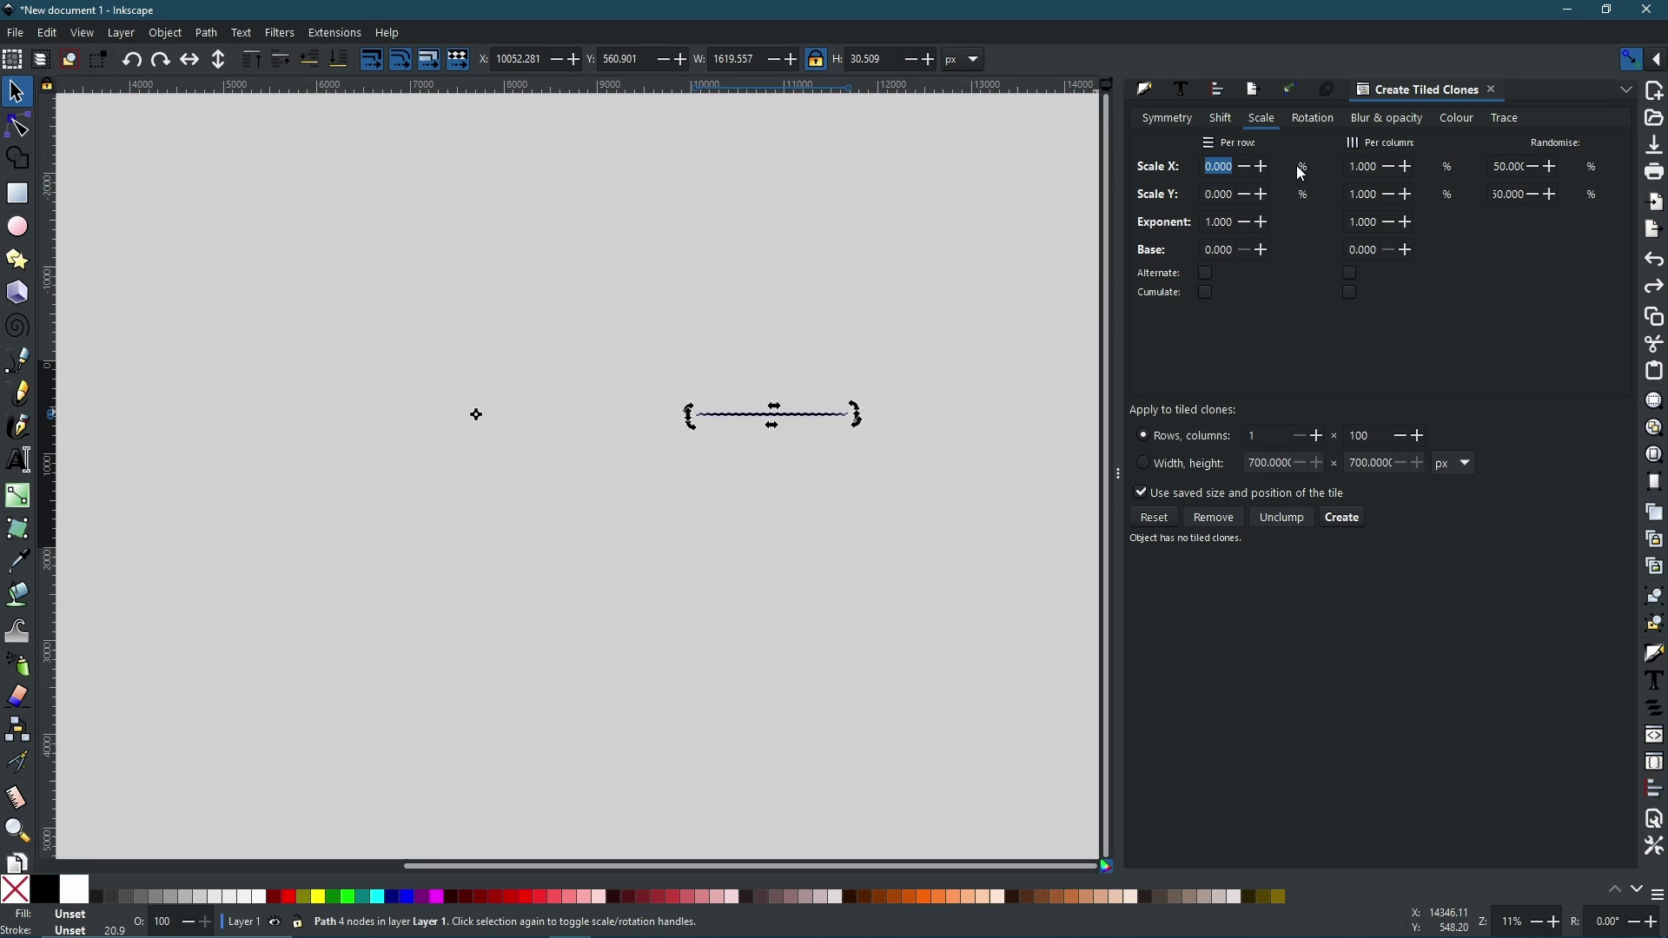
- Set rotation randomise to 50% and create the tiled clones
left_click(1296, 121)
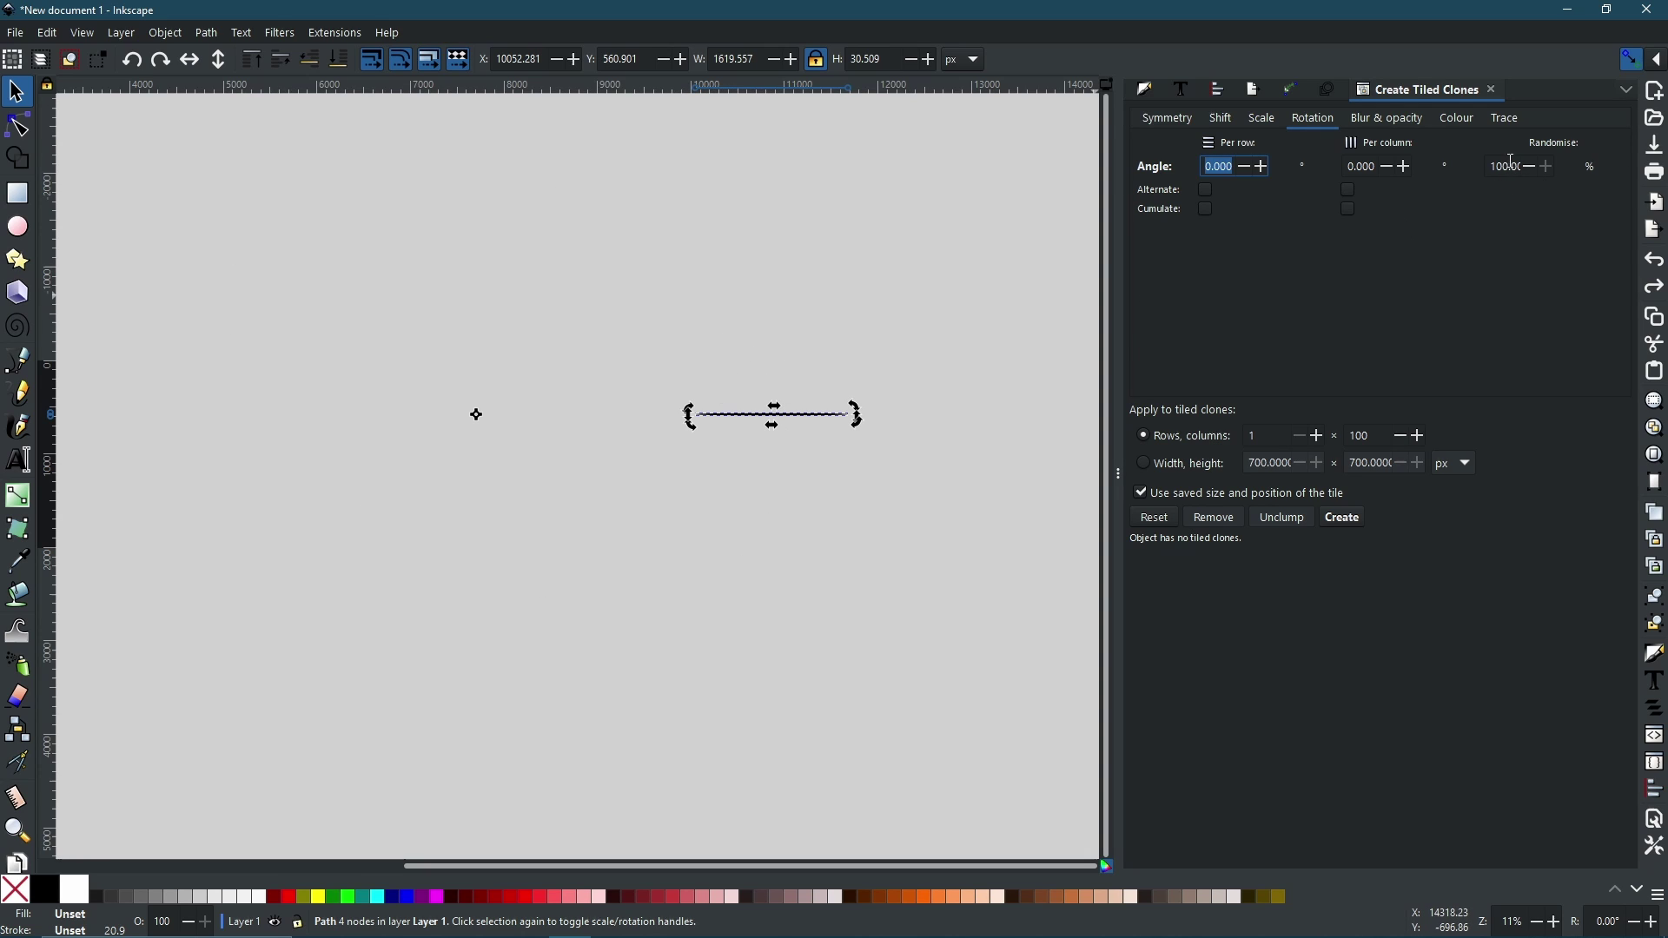
left_click(1508, 167)
type("5")
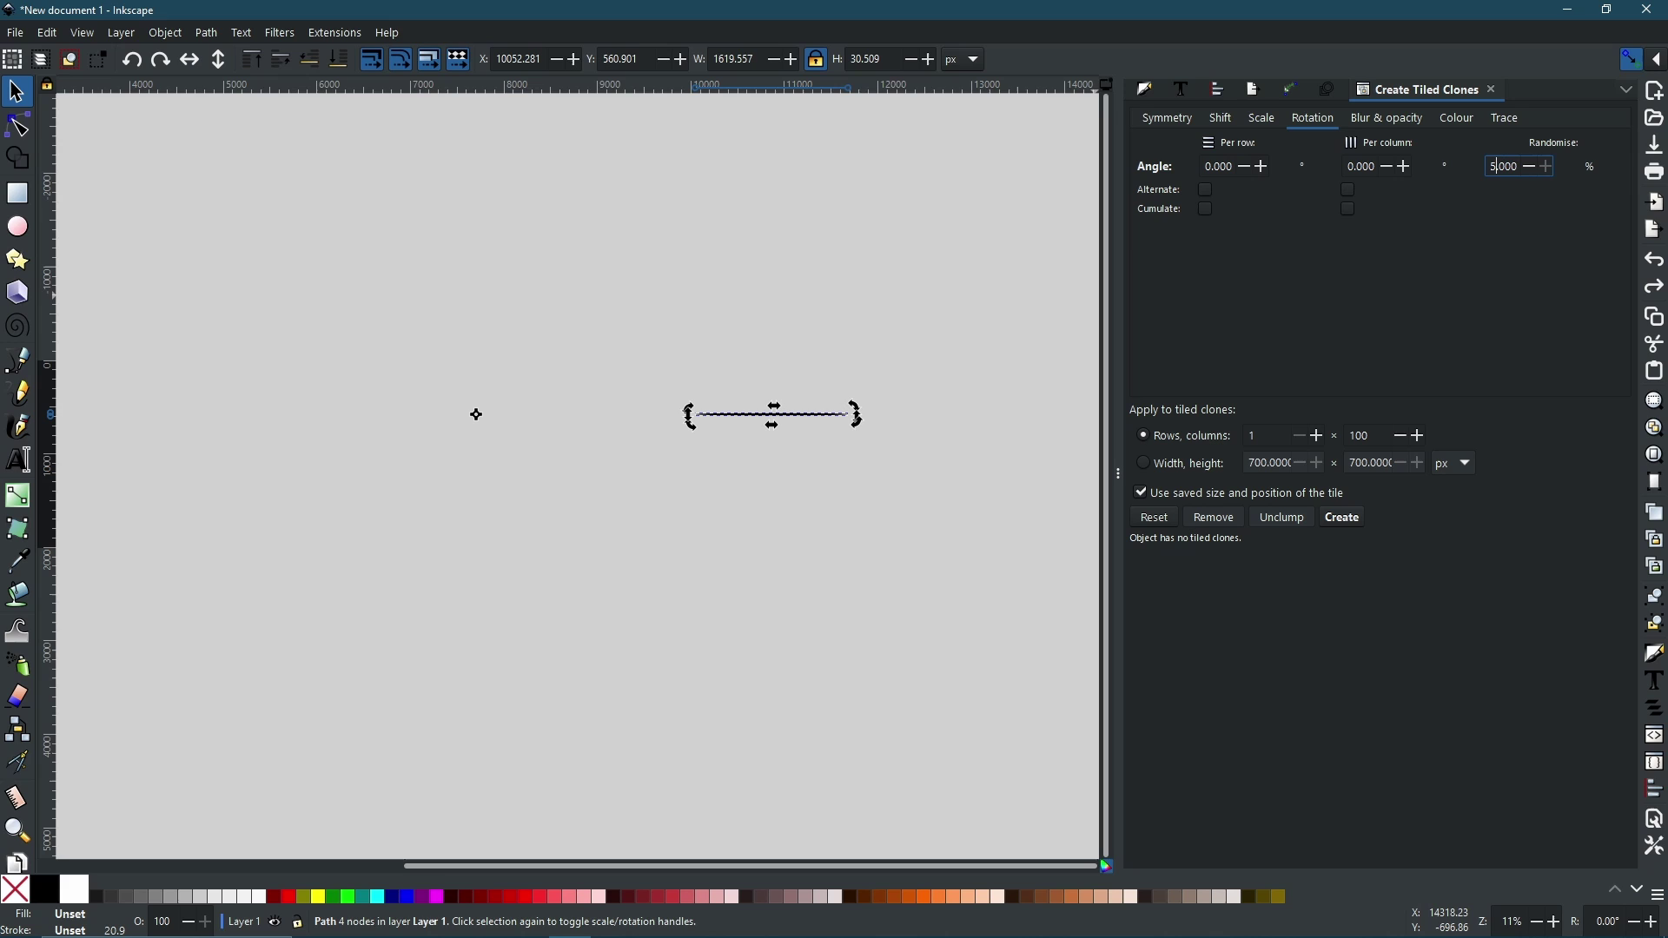
type("0")
left_click(1345, 519)
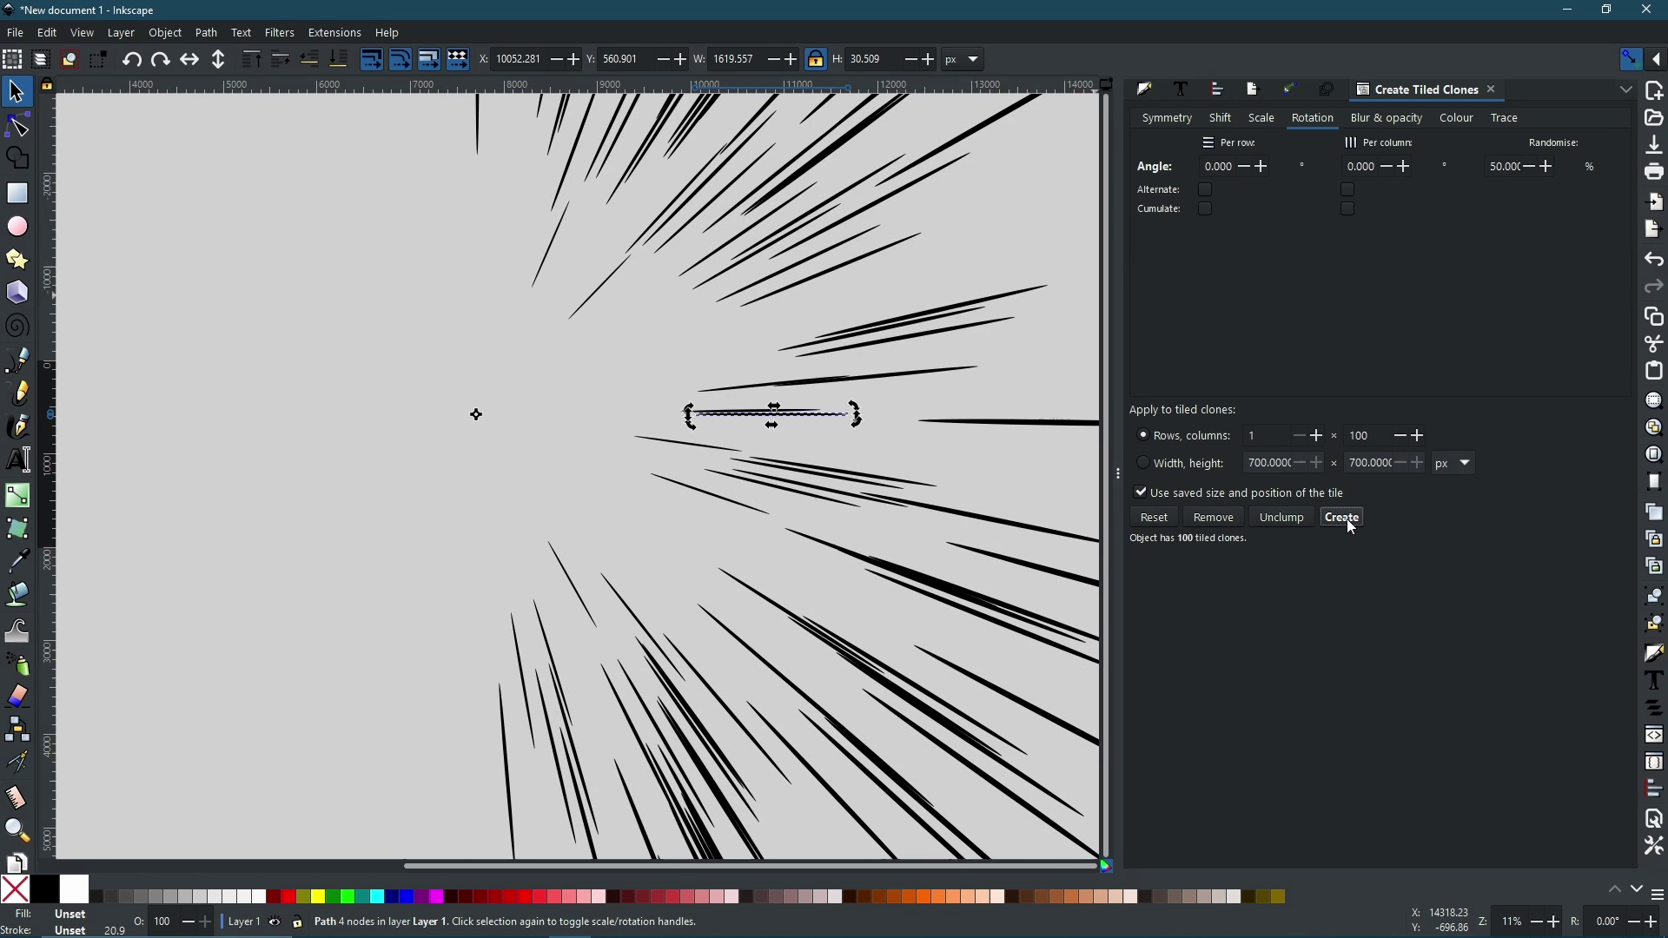
scroll(916, 440, "down", 2)
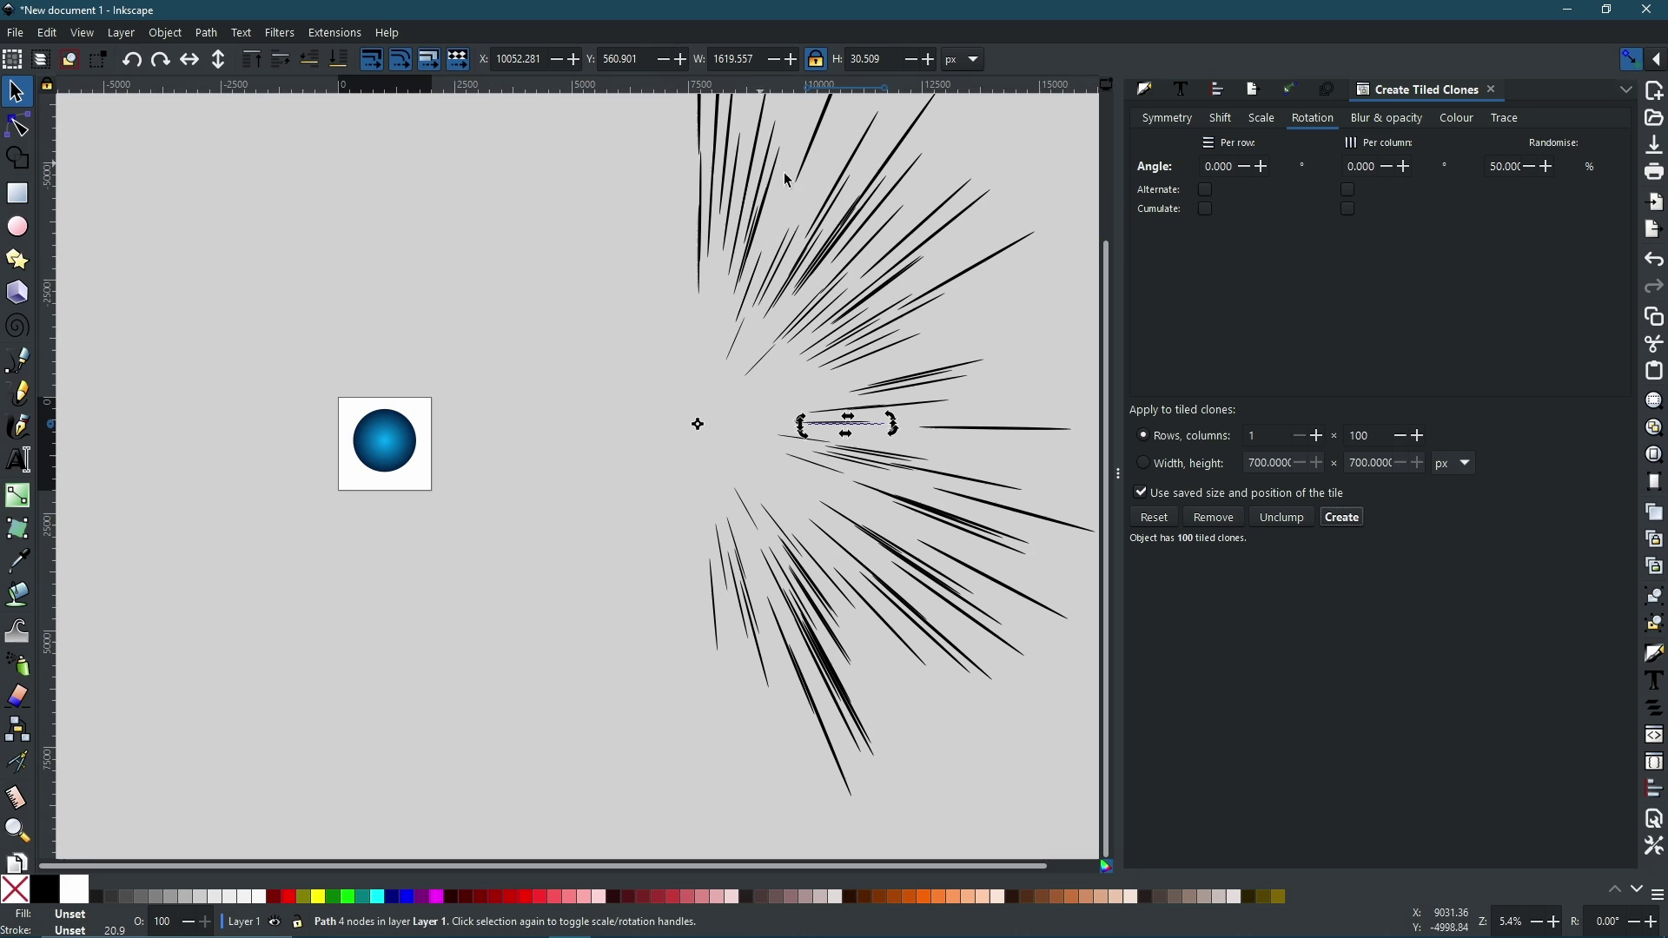
- Undo those clones, raise rotation randomise to 100%, and create them again
key("ctrl+z")
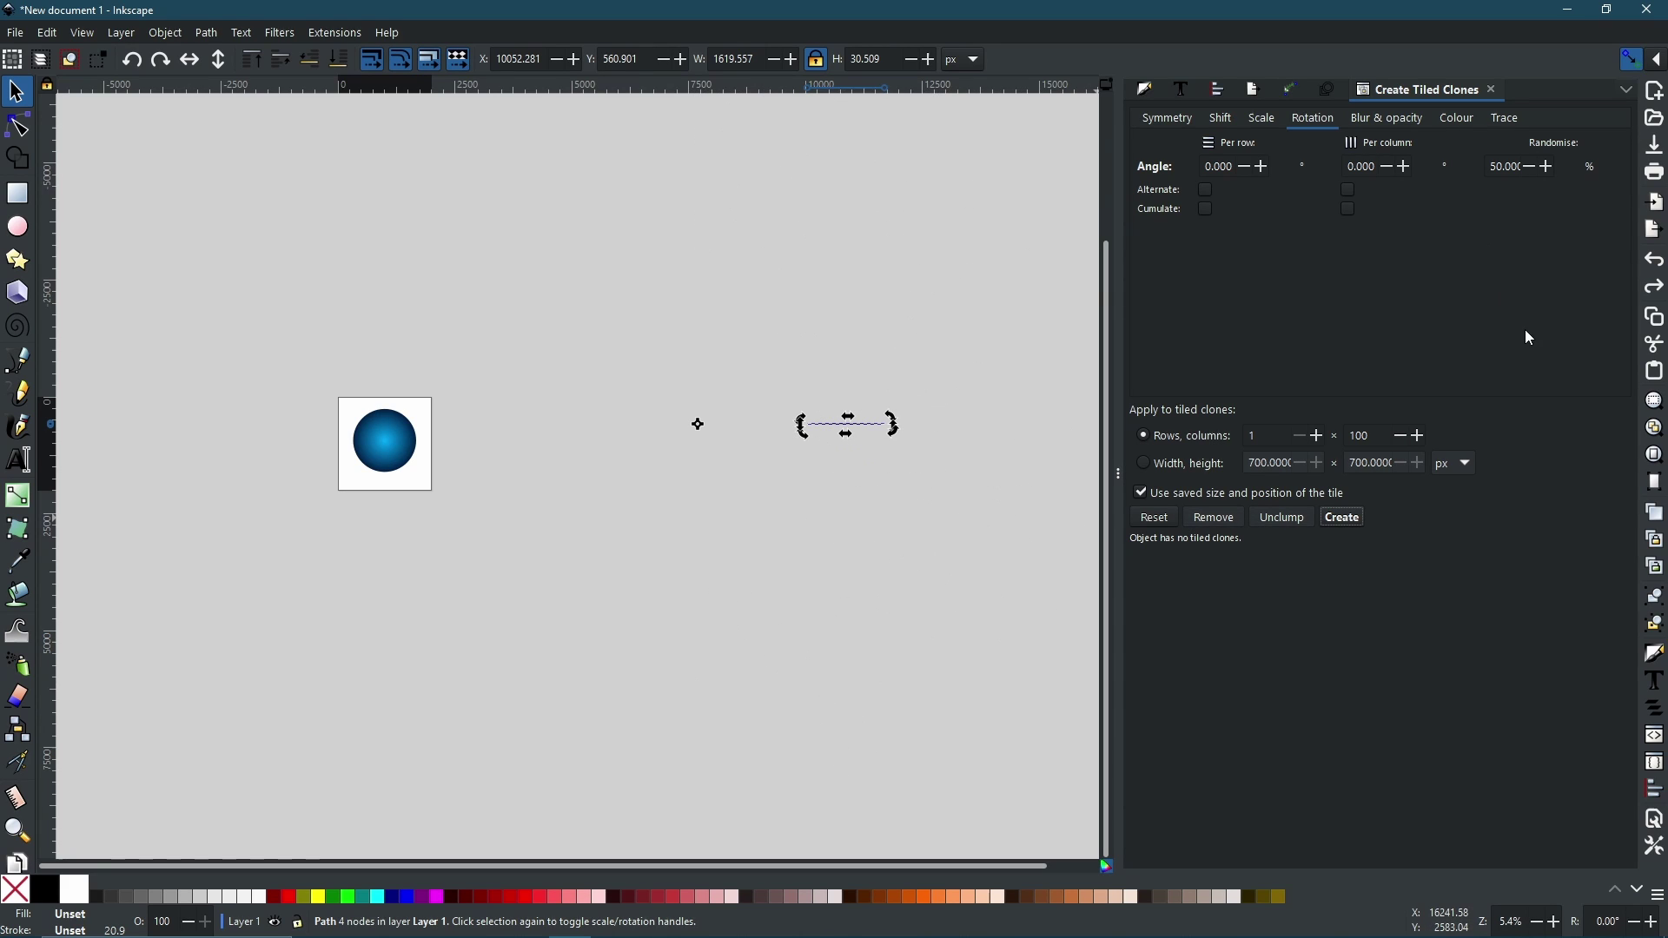
double_click(1500, 167)
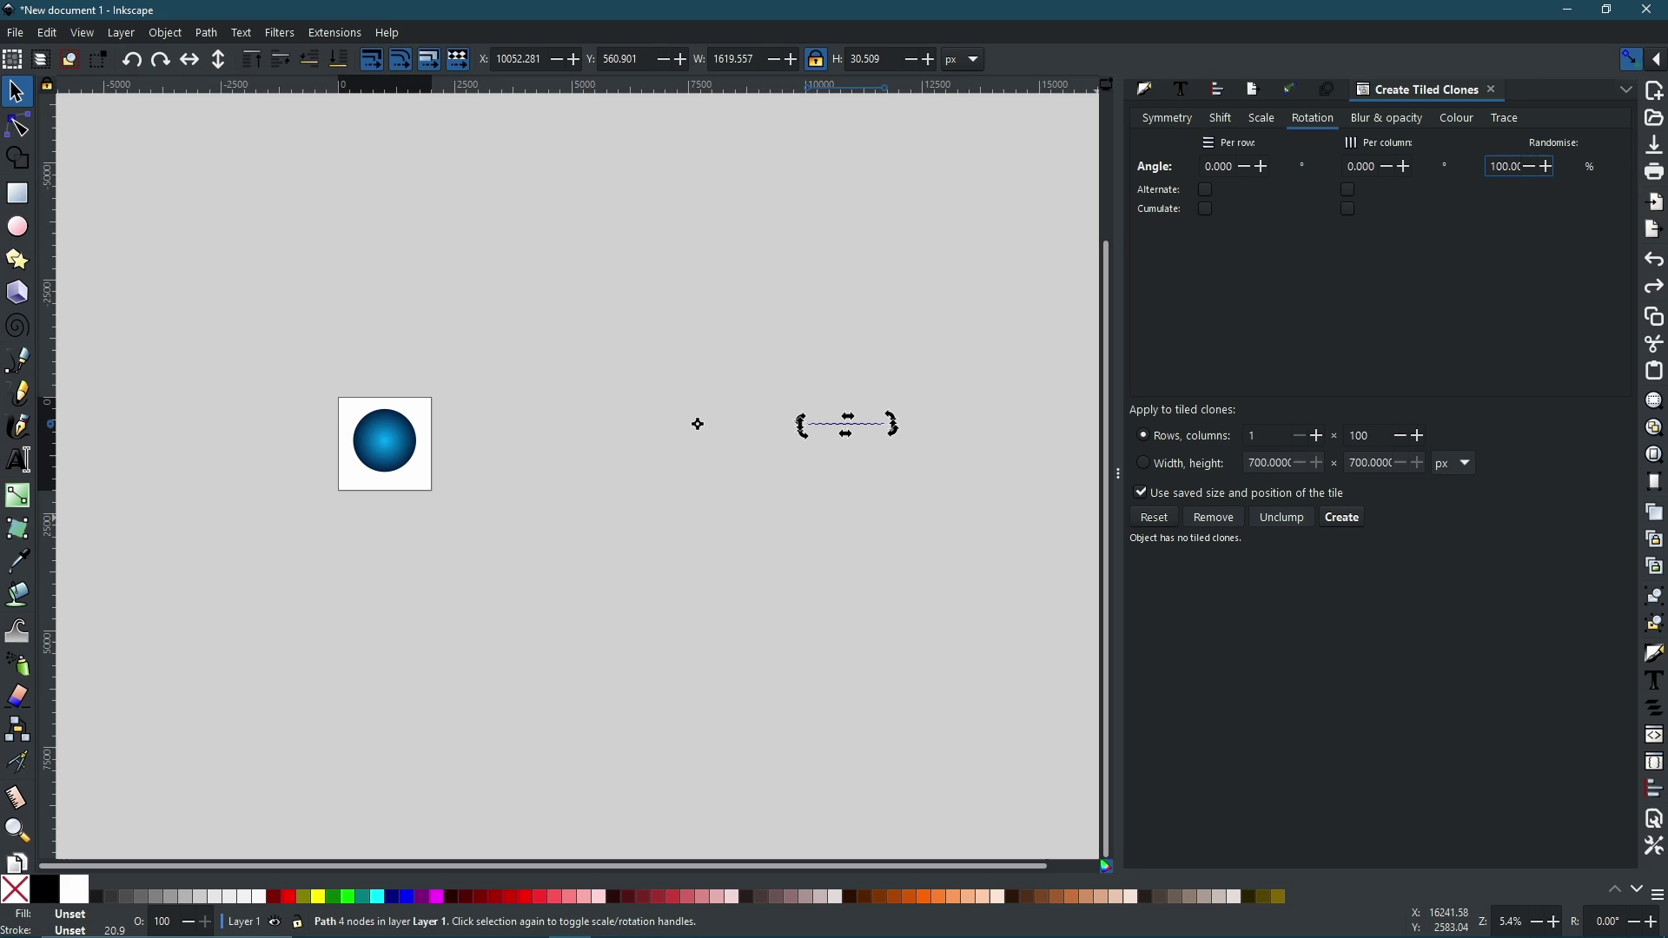
key("Return")
left_click(1344, 519)
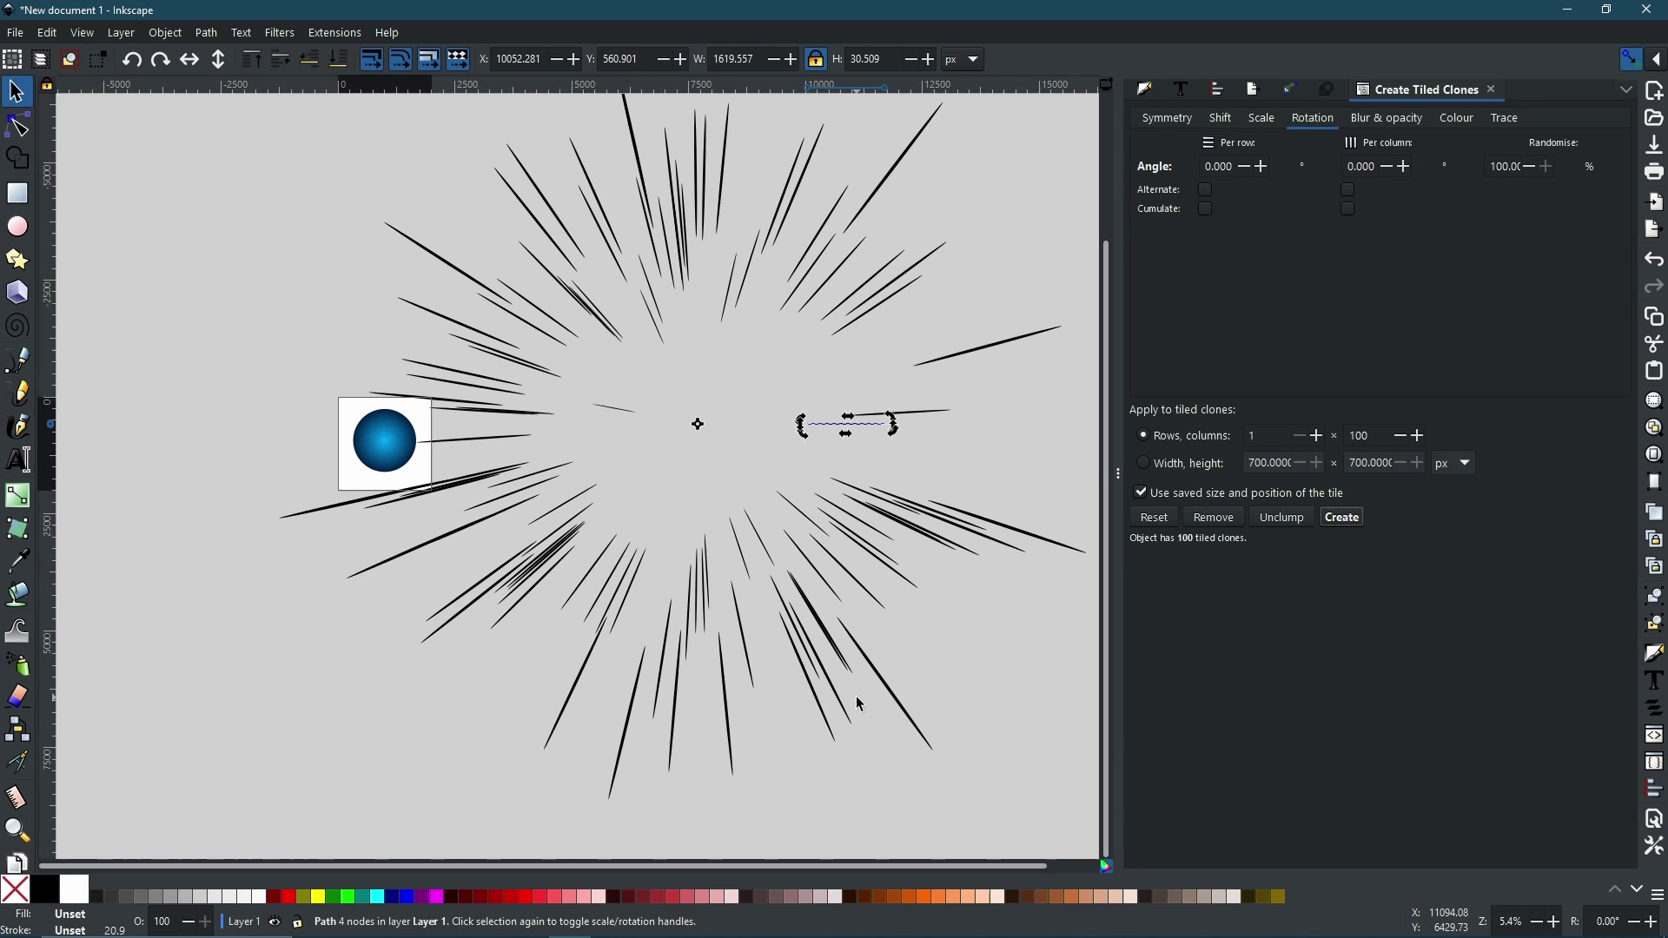
- Select all the clone strokes, leaving the gradient circle out of the selection
key("minus")
key("Tab")
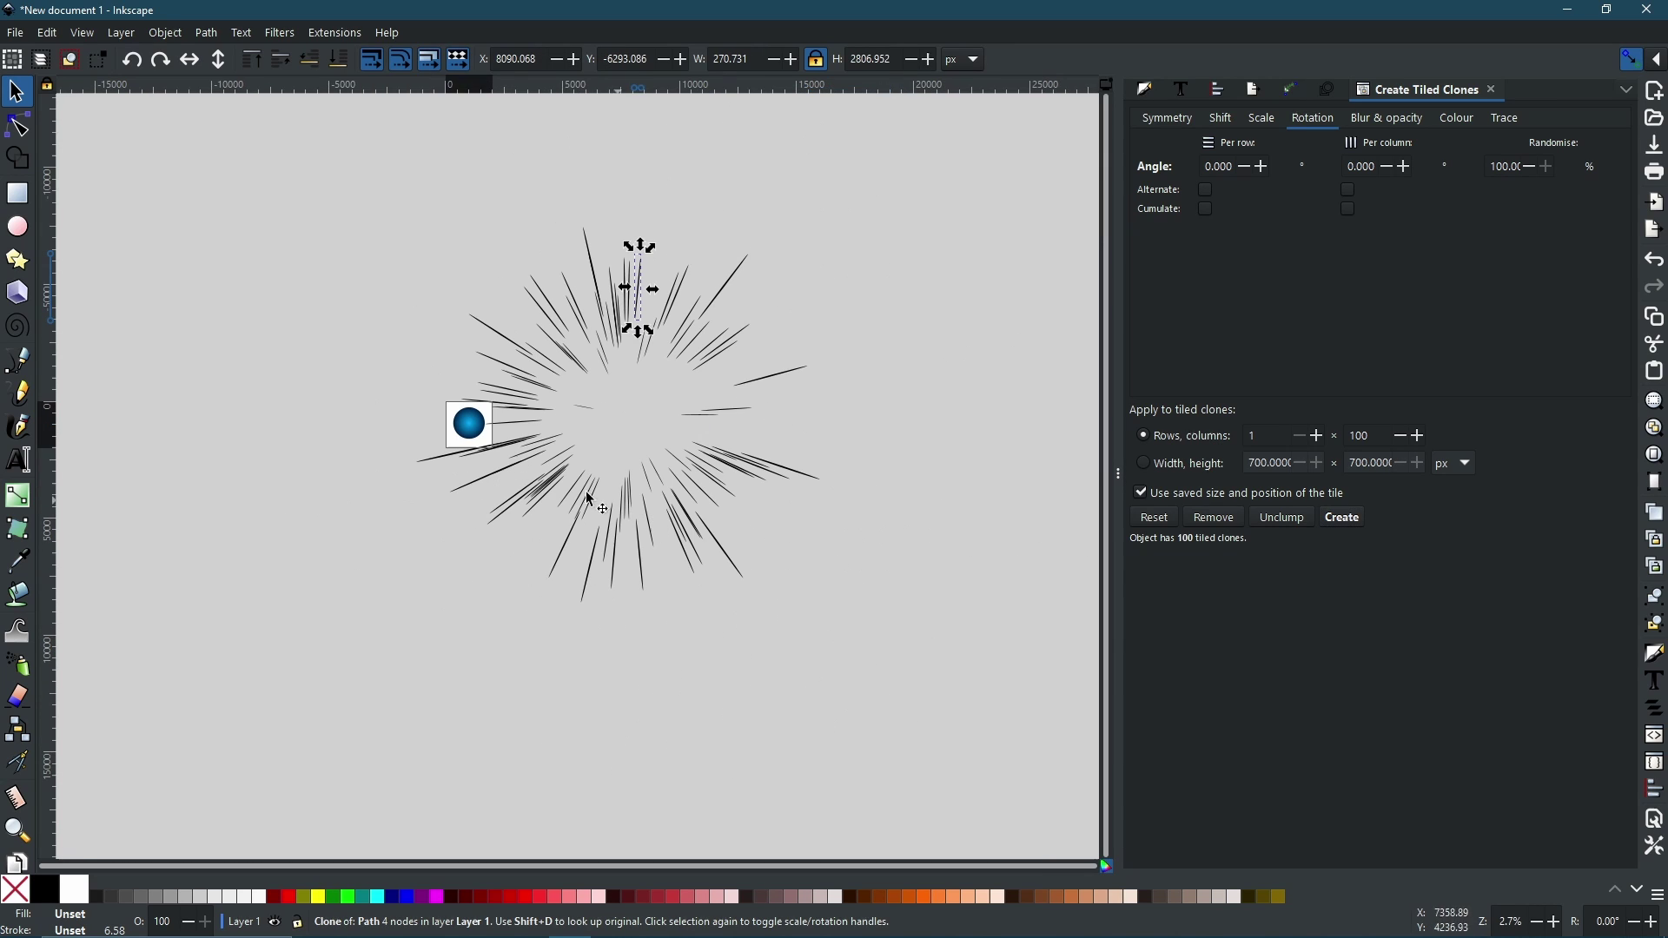
left_click_drag(374, 174, 1013, 728)
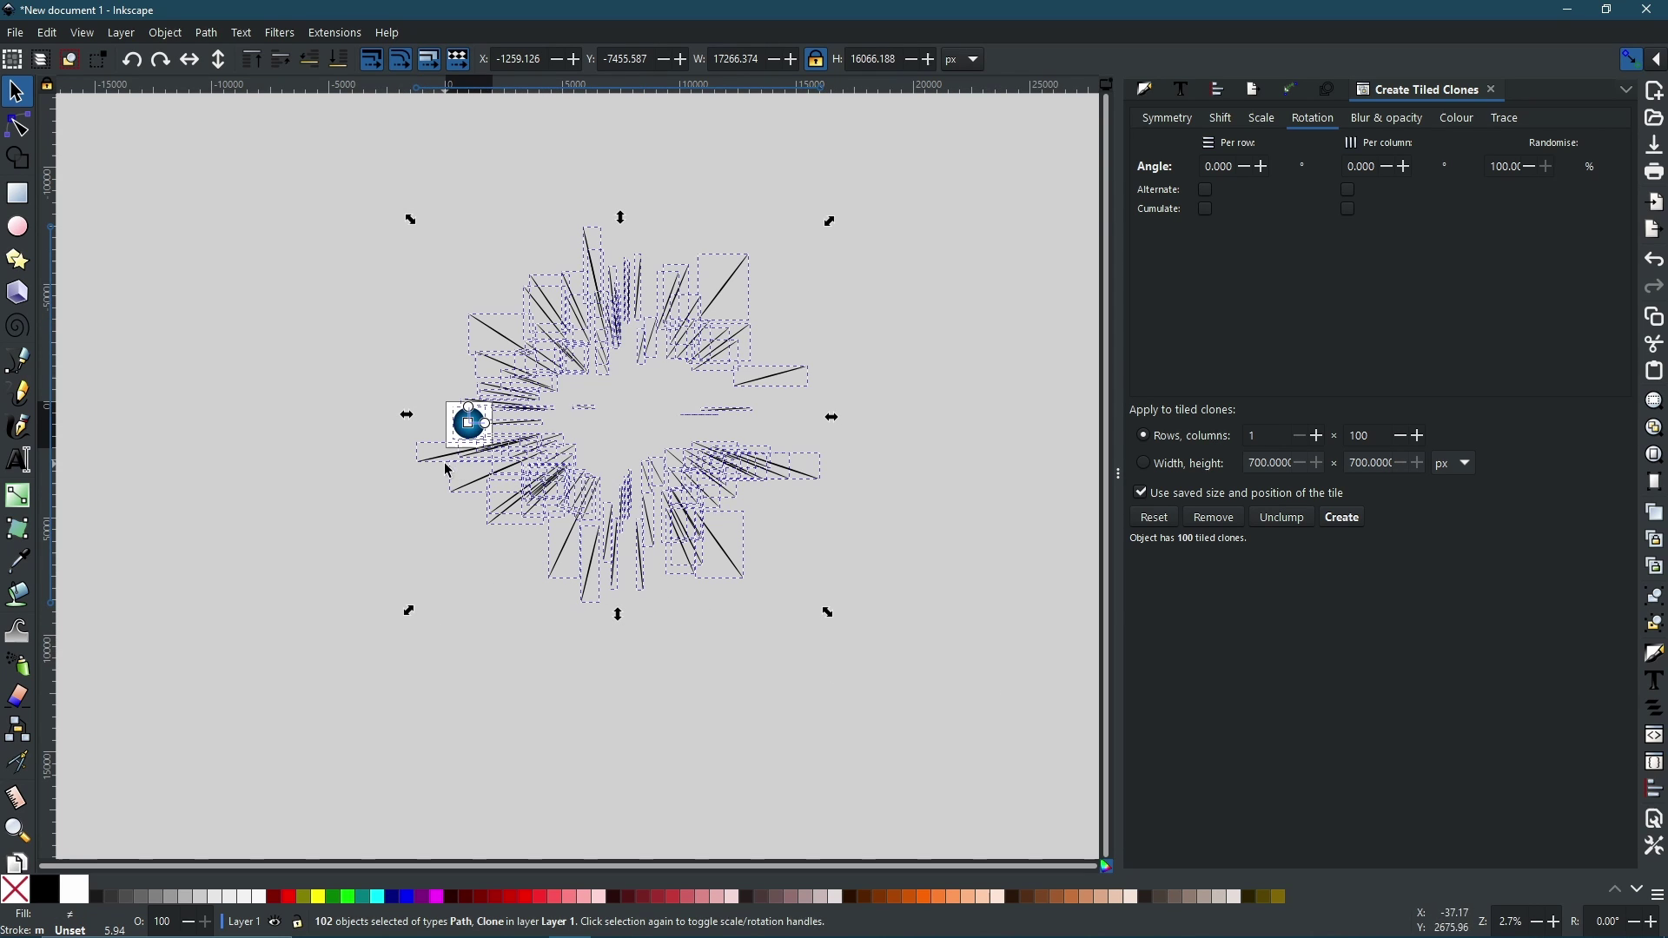
scroll(448, 407, "up", 5, "ctrl")
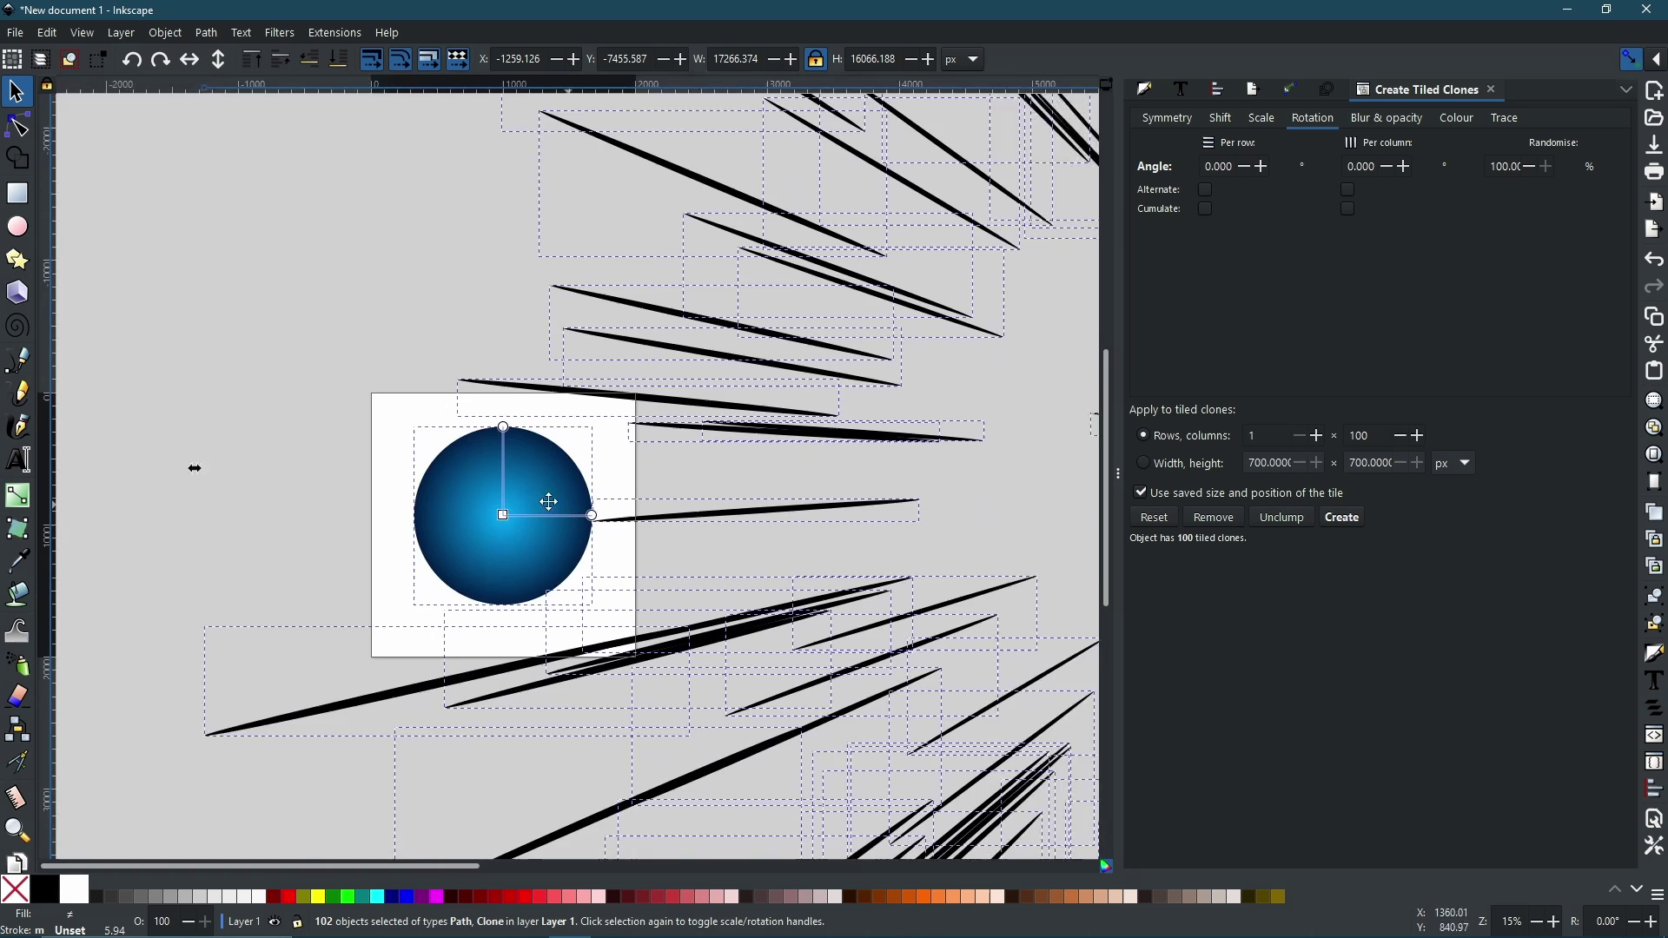
left_click_drag(452, 439, 565, 365)
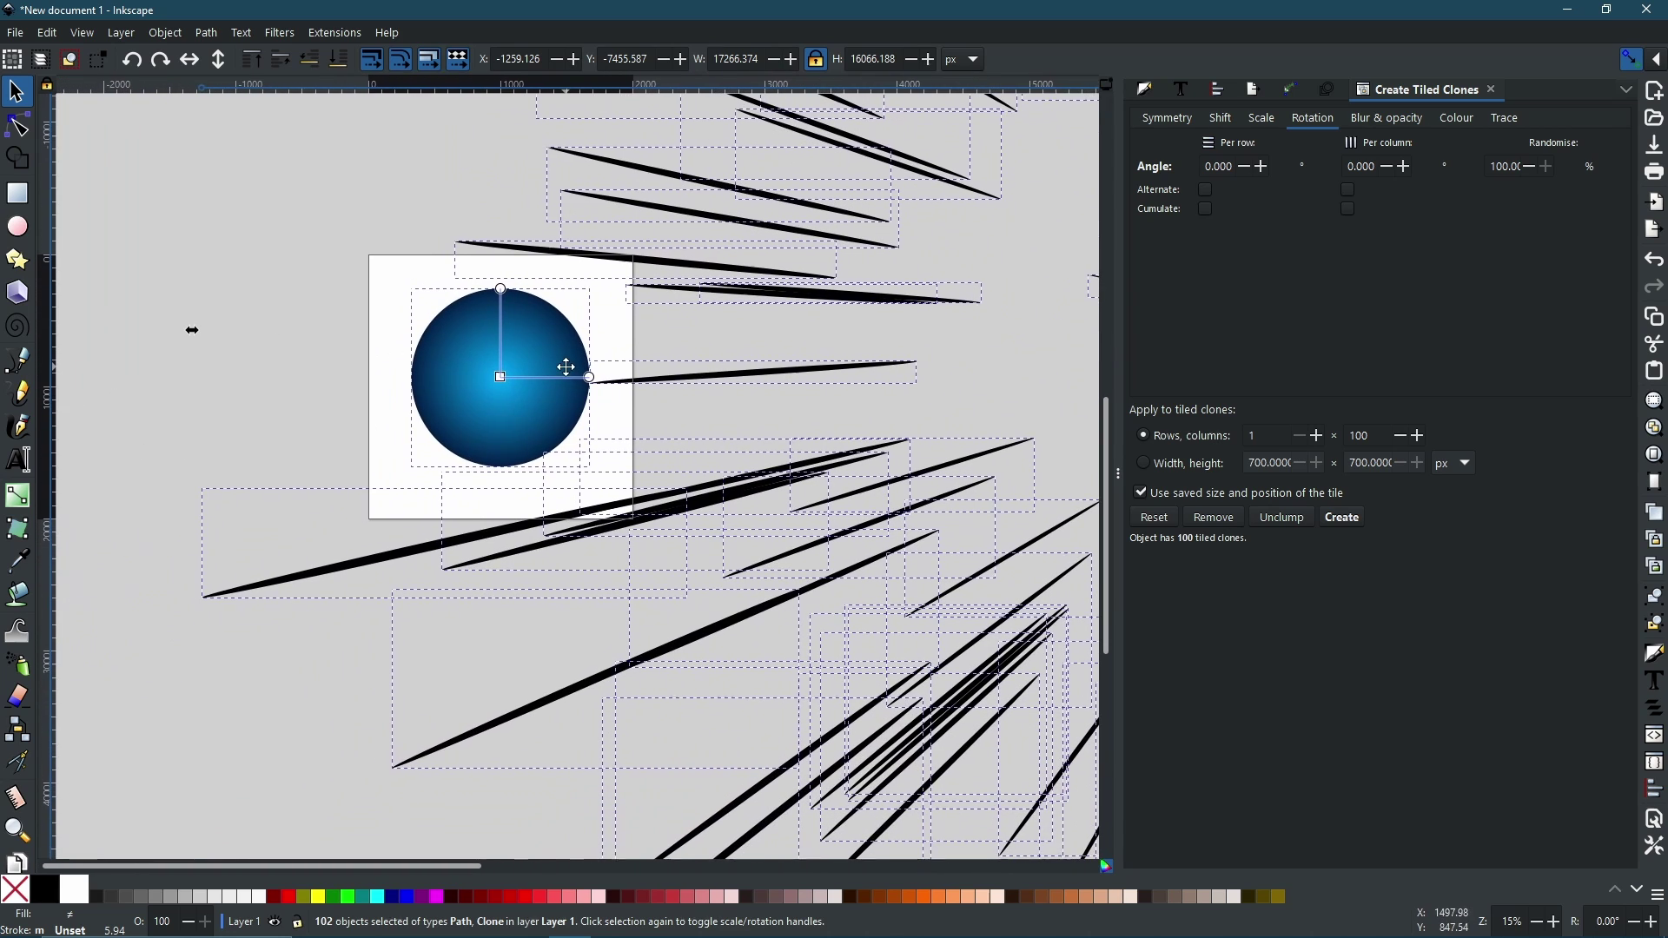
key("shift")
left_click(513, 385, "shift")
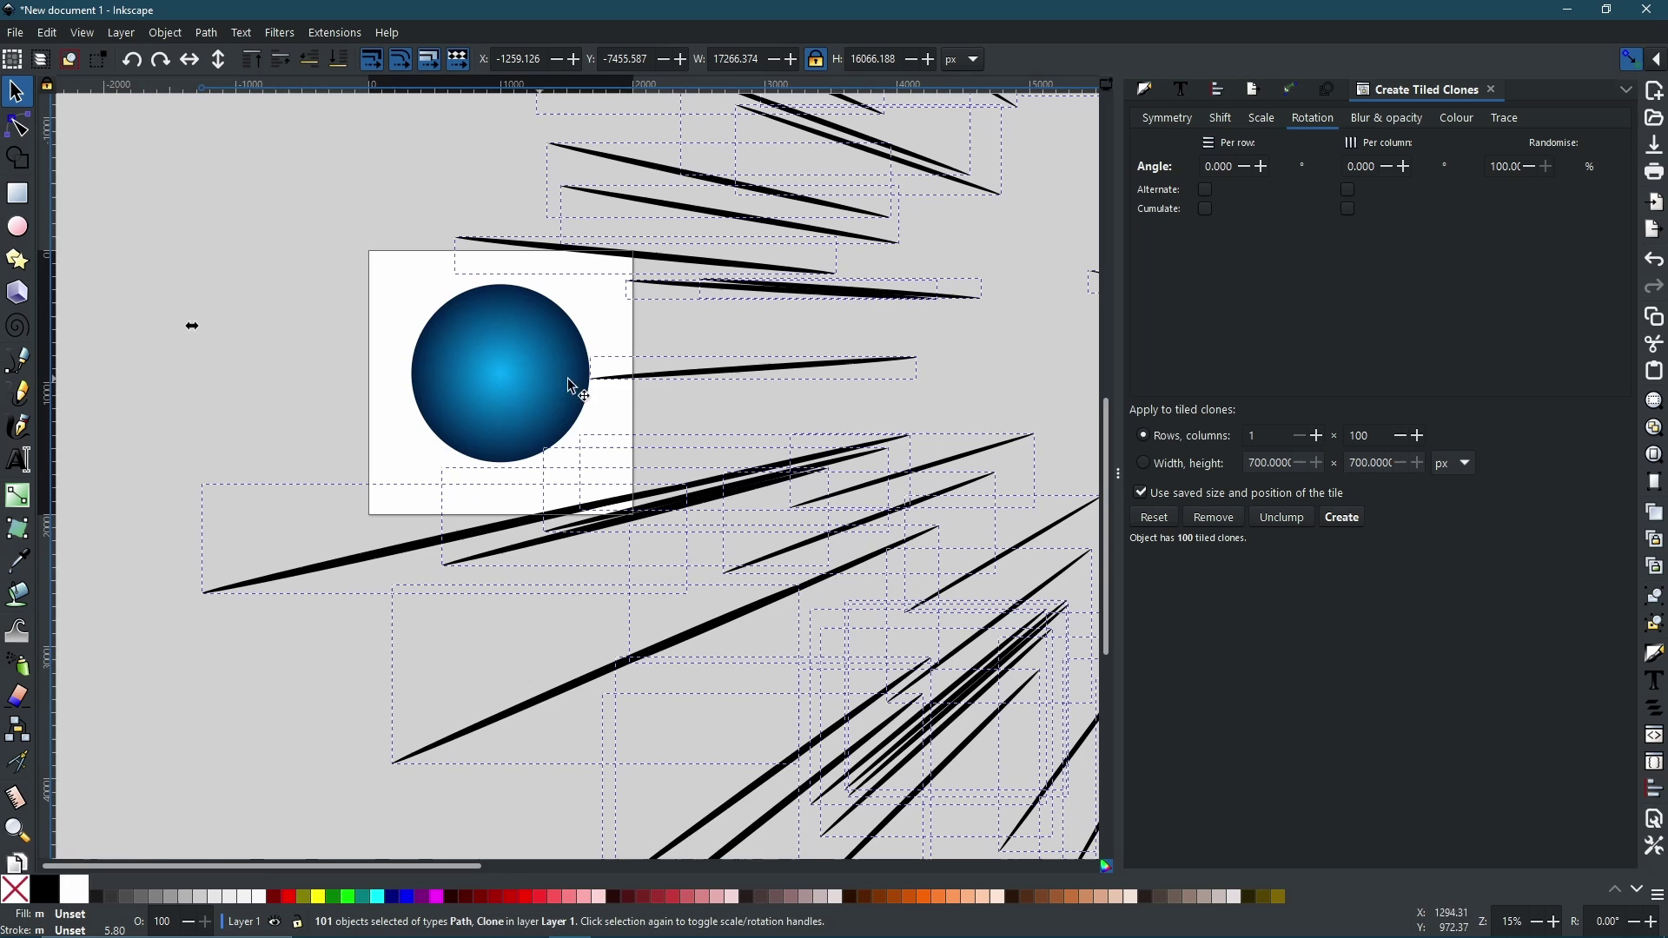
- Combine the selected strokes into a single 404-node path
scroll(828, 398, "down", 4)
mouse_move(939, 384)
left_mouse_down()
mouse_move(830, 424)
mouse_move(689, 406)
mouse_move(643, 442)
left_mouse_up()
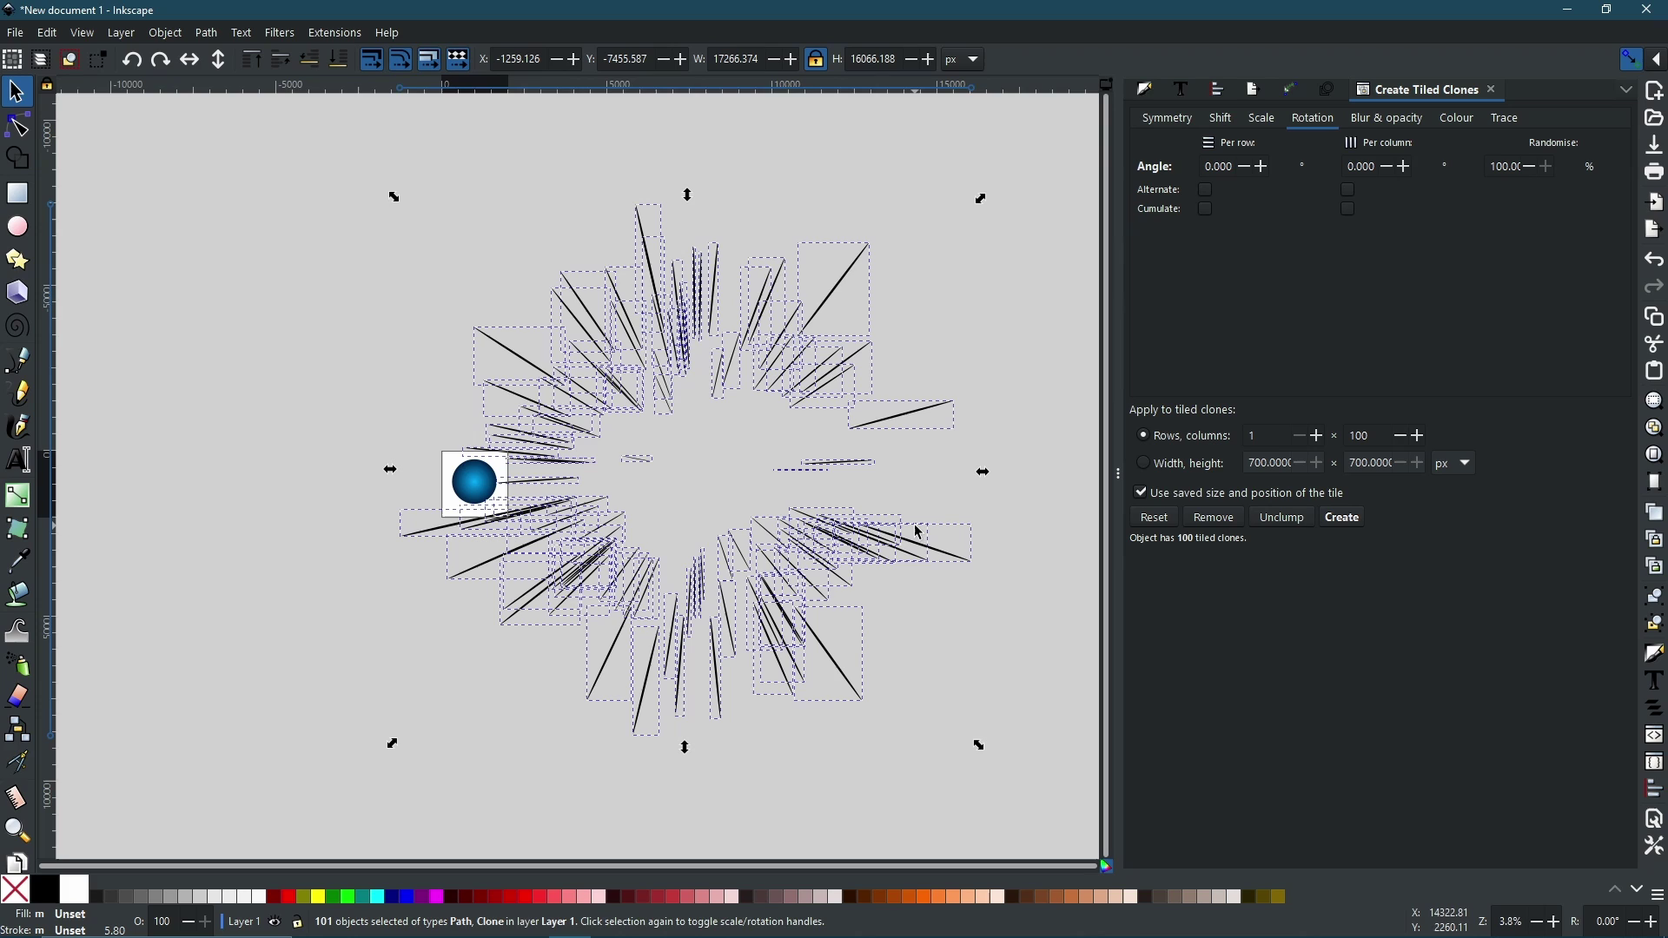
left_click(217, 32)
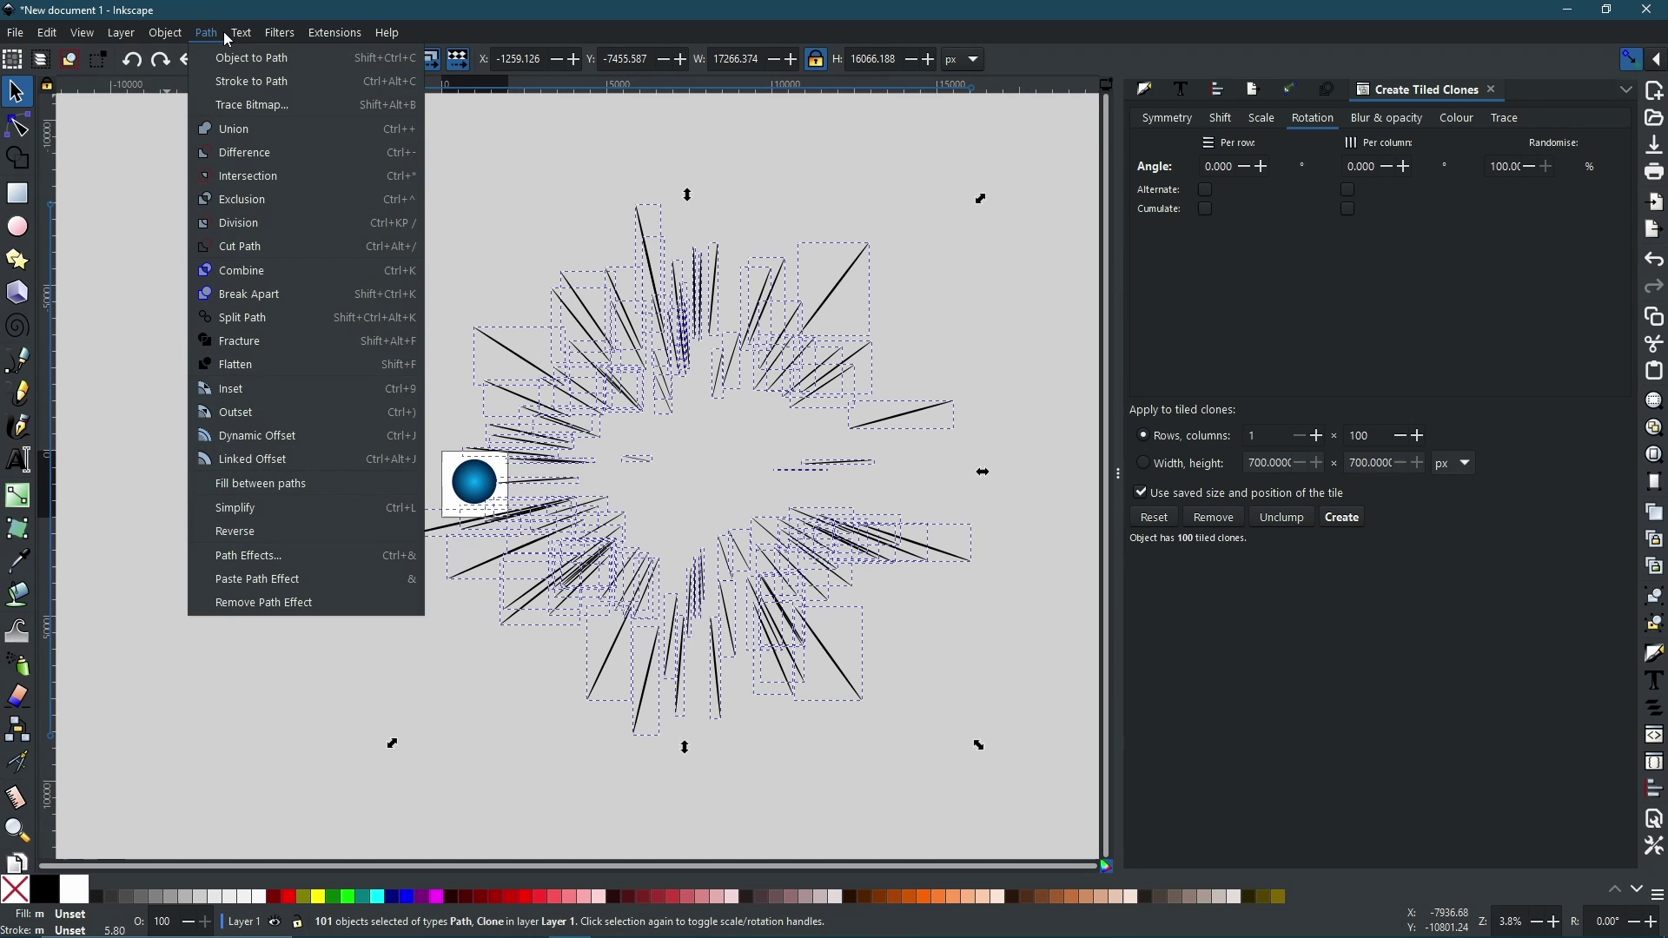
left_click(254, 270)
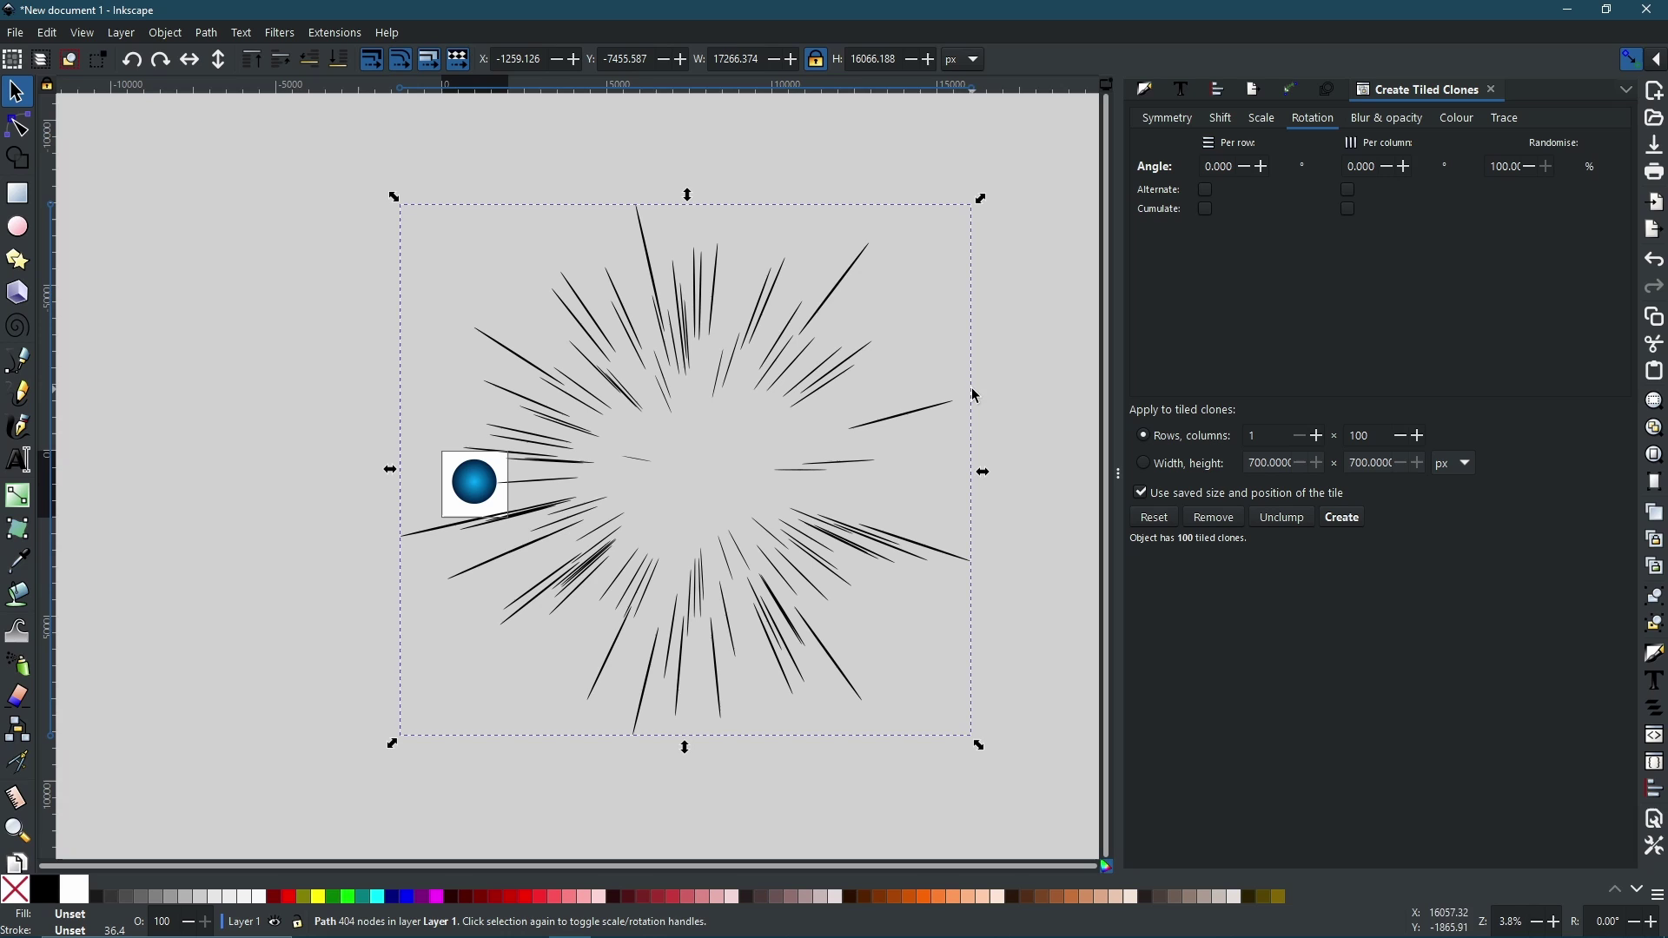
- Nudge the starburst up-left, centre its rotation pivot, and rotate it around that centre
left_click_drag(964, 444, 645, 459)
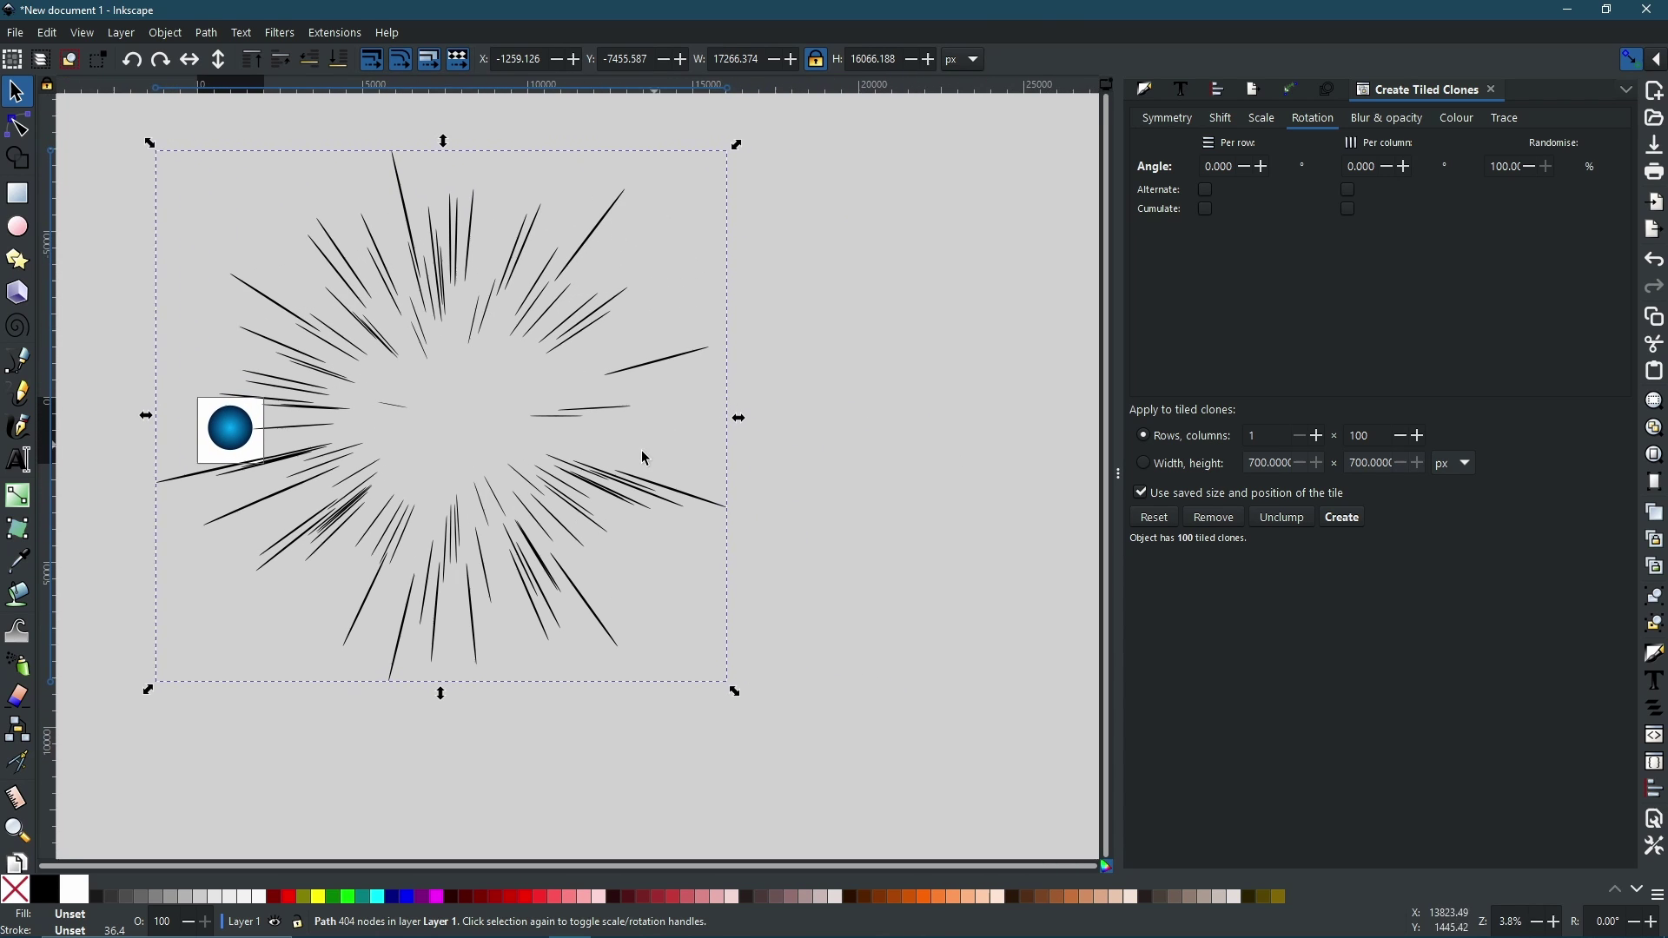
left_click_drag(1173, 334, 1163, 353)
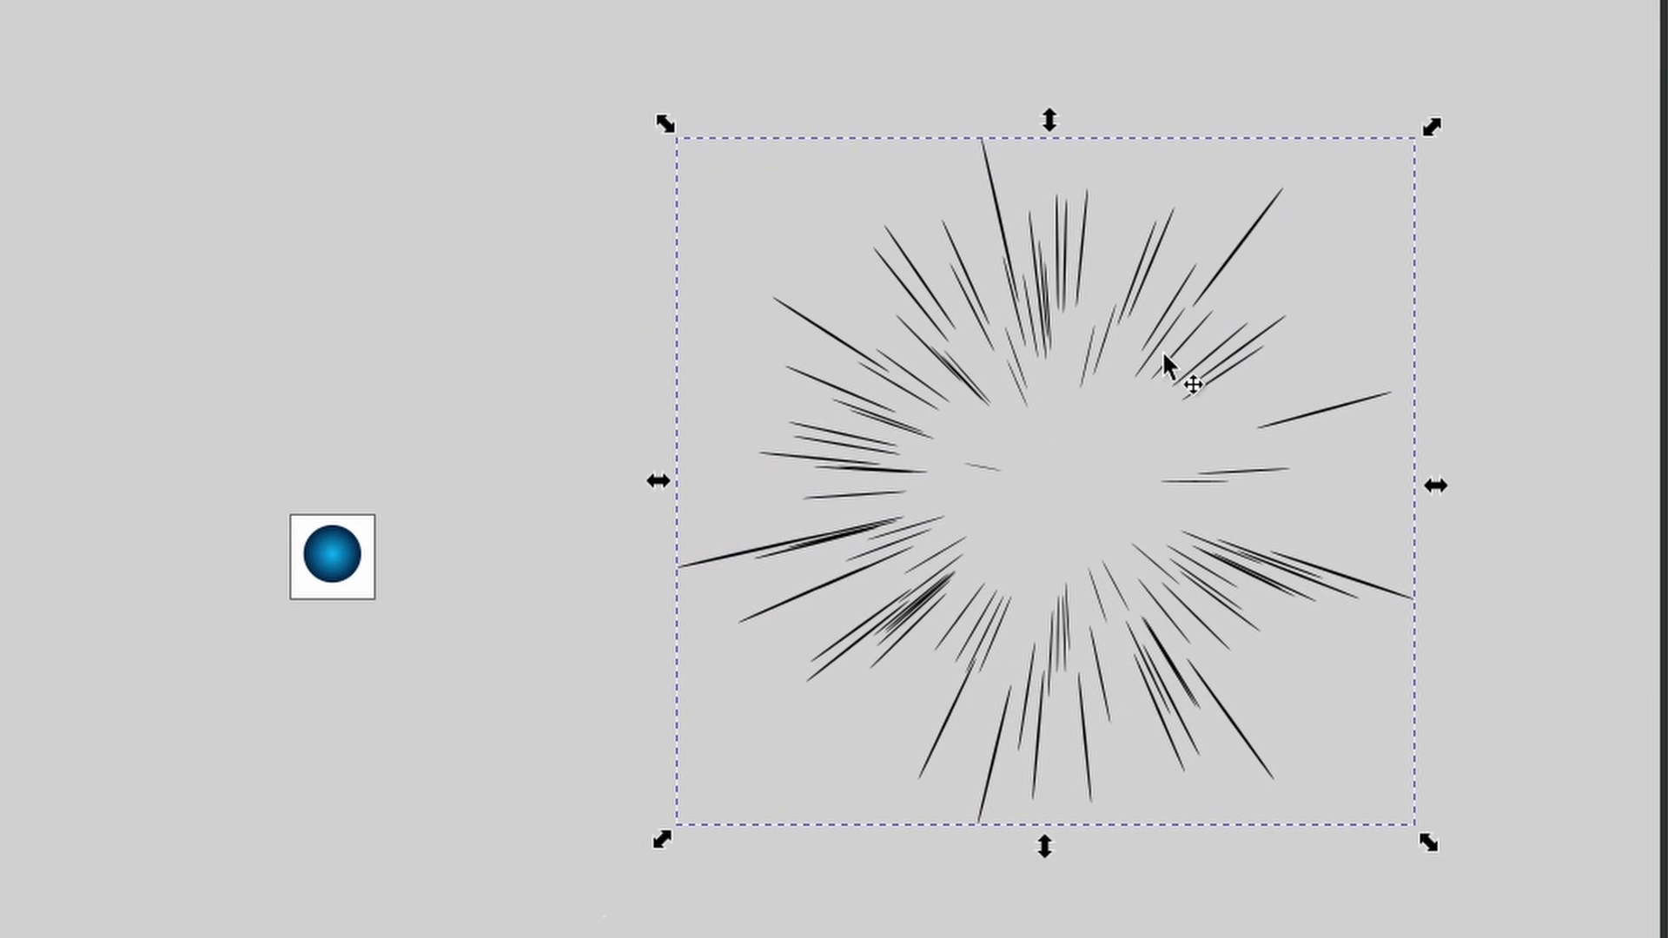
left_click(1219, 269)
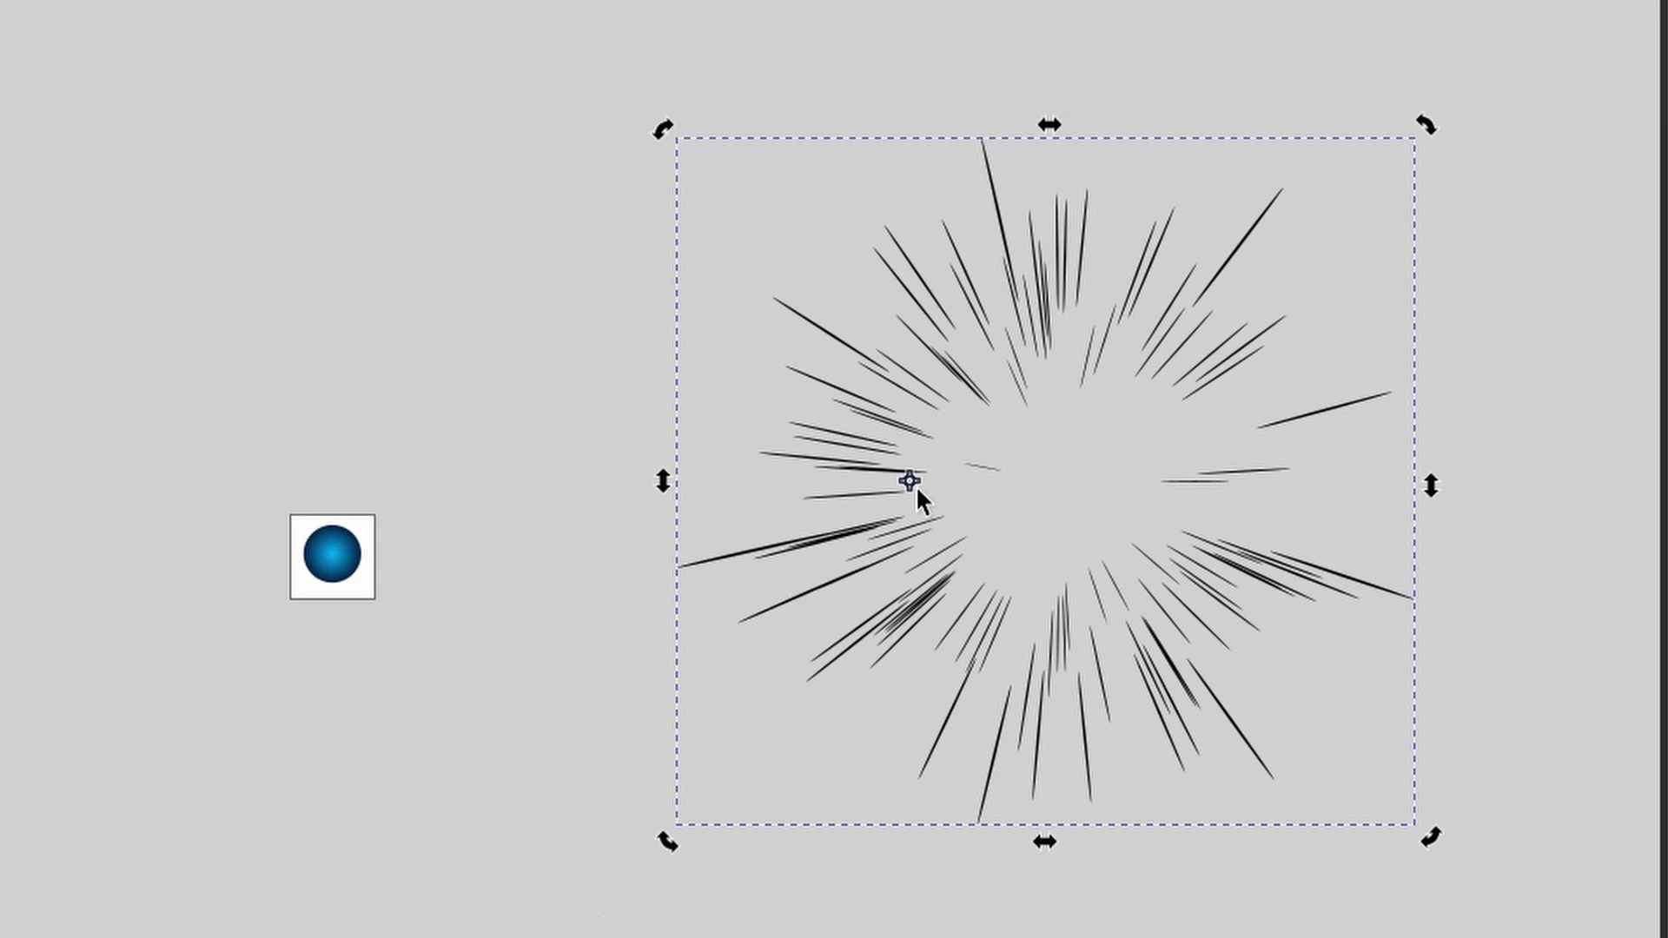
left_click_drag(916, 485, 1072, 510)
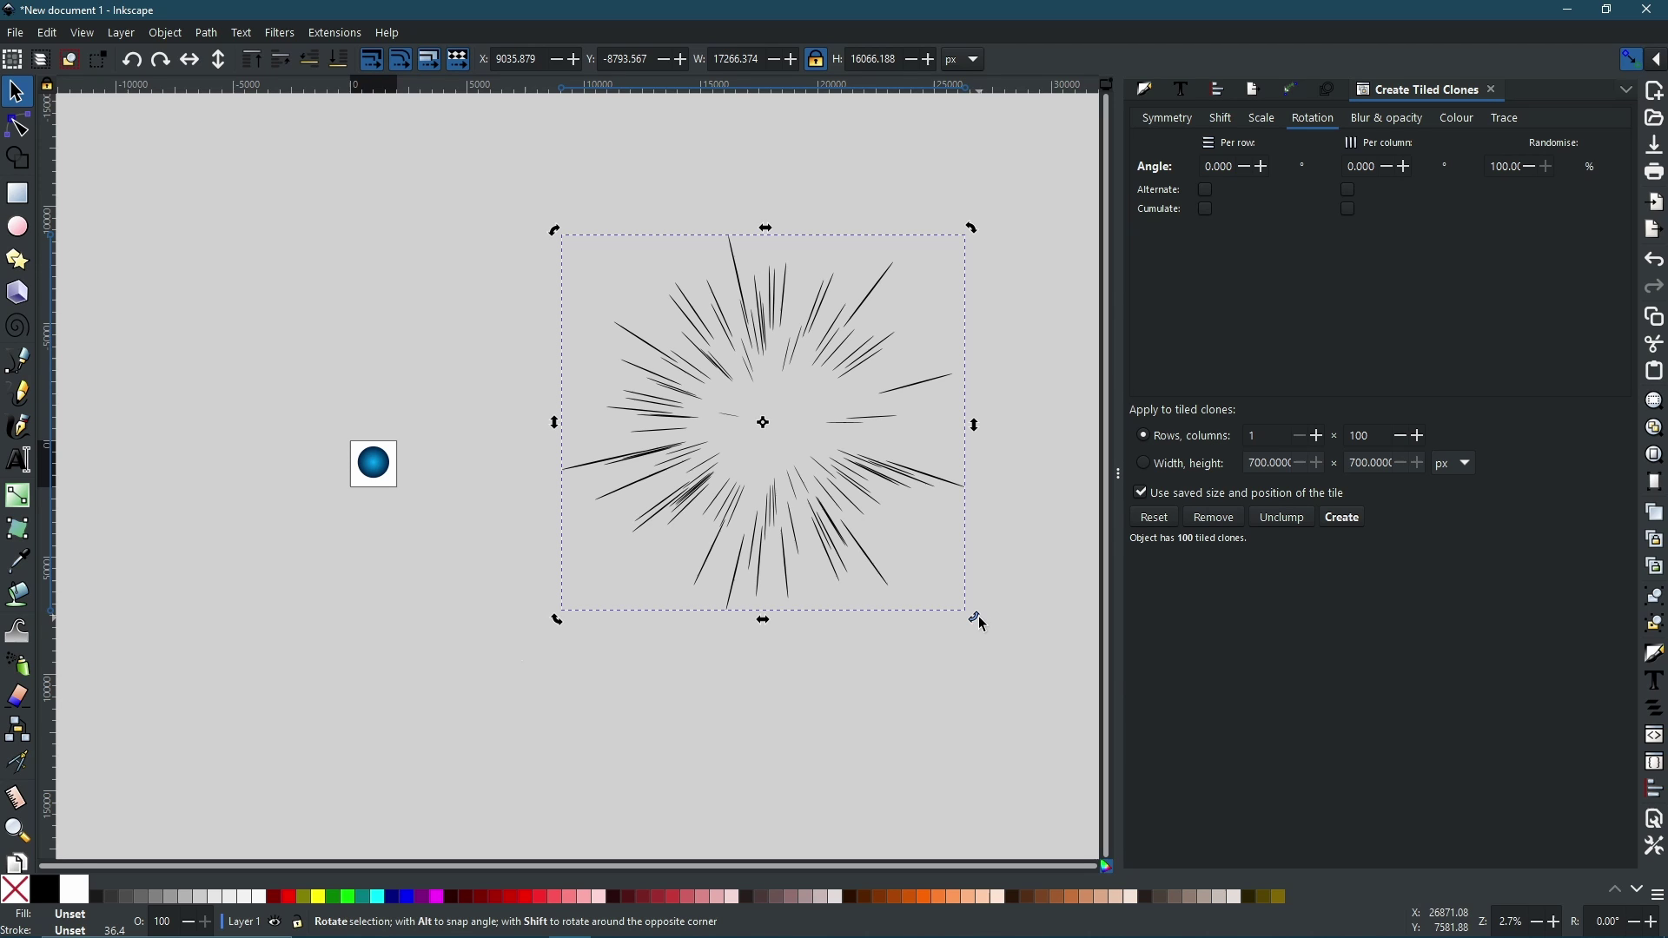
left_click_drag(980, 624, 869, 273)
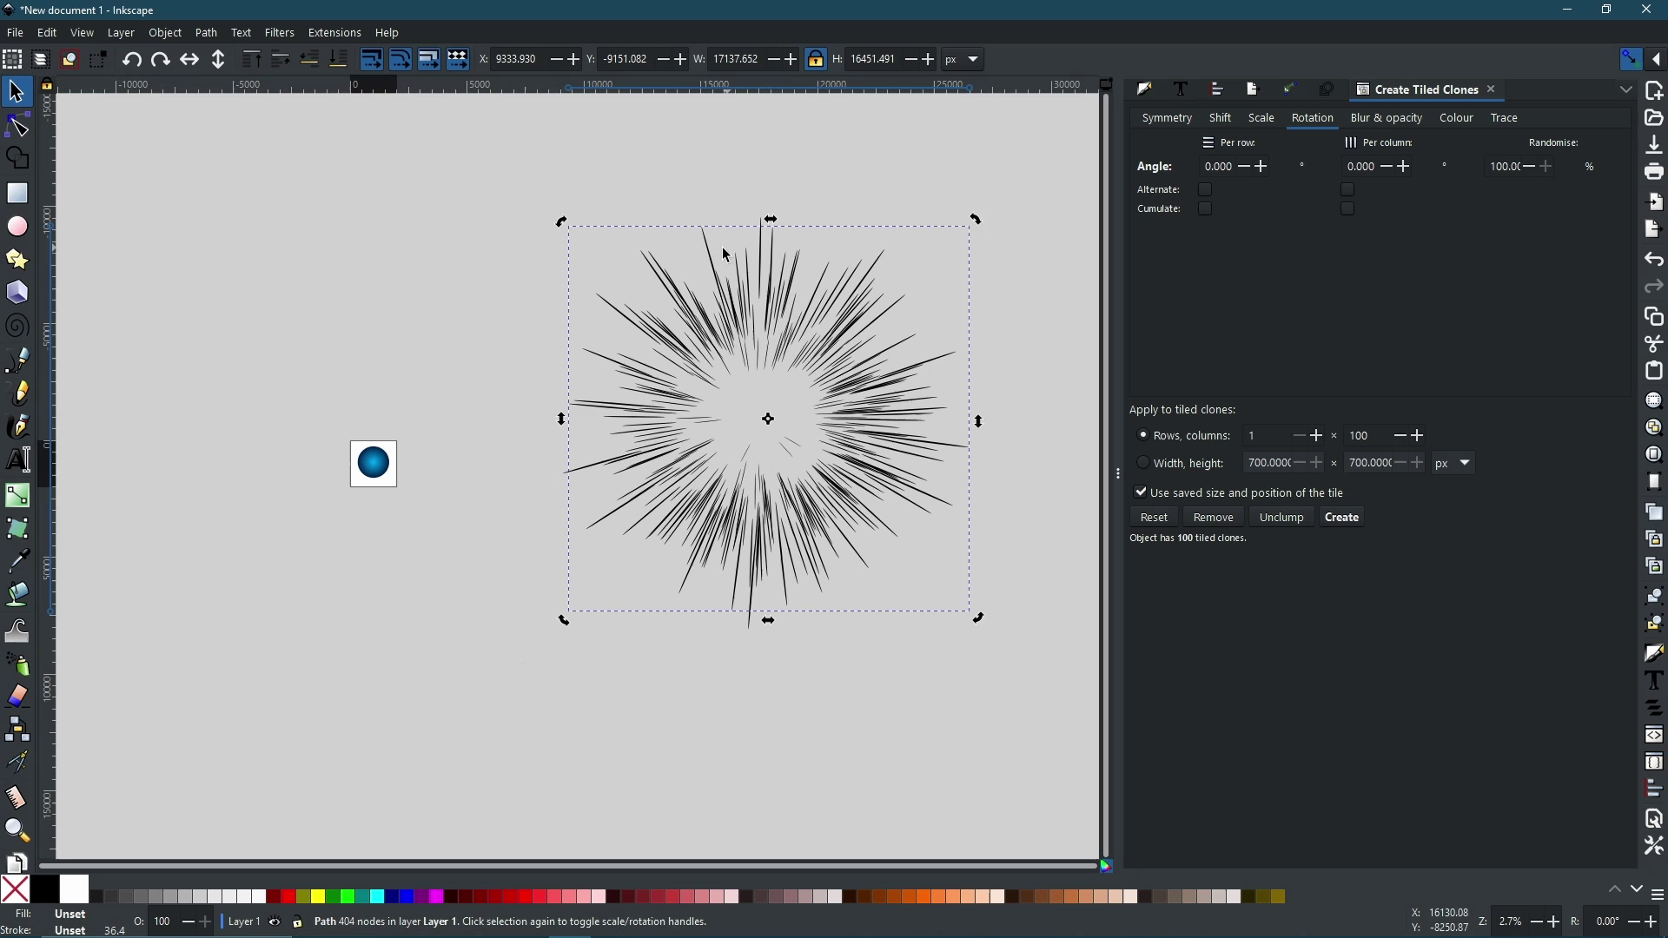
- Duplicate the starburst, colour the copy cyan, and shrink it to about 79%
right_click(814, 352)
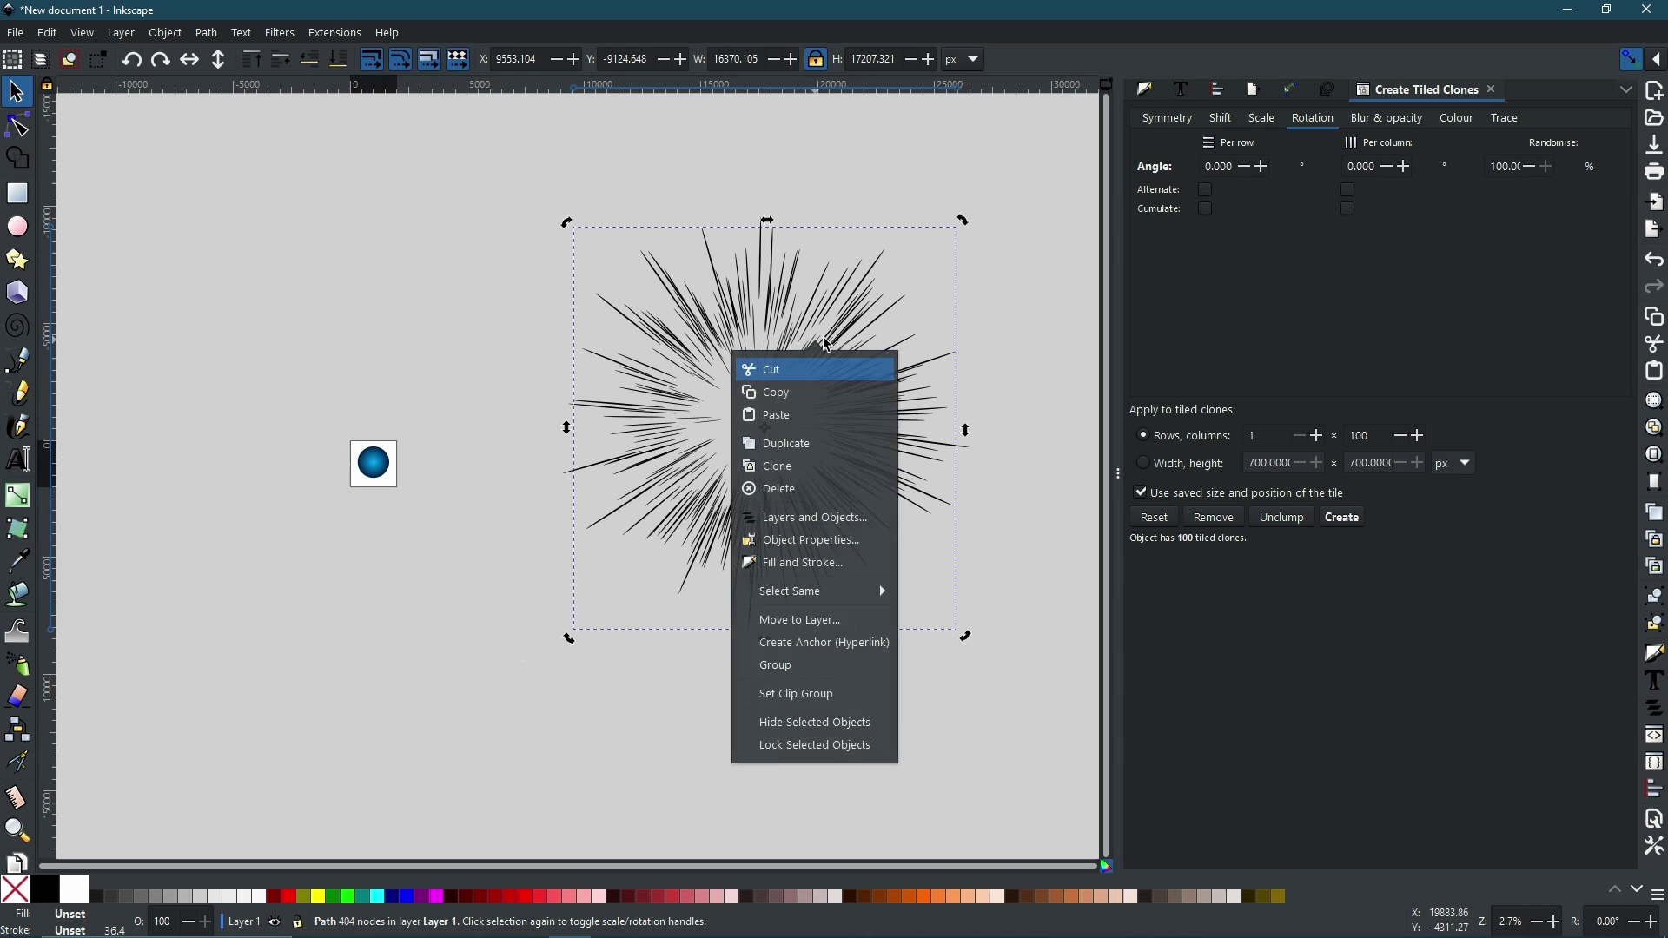
left_click(811, 456)
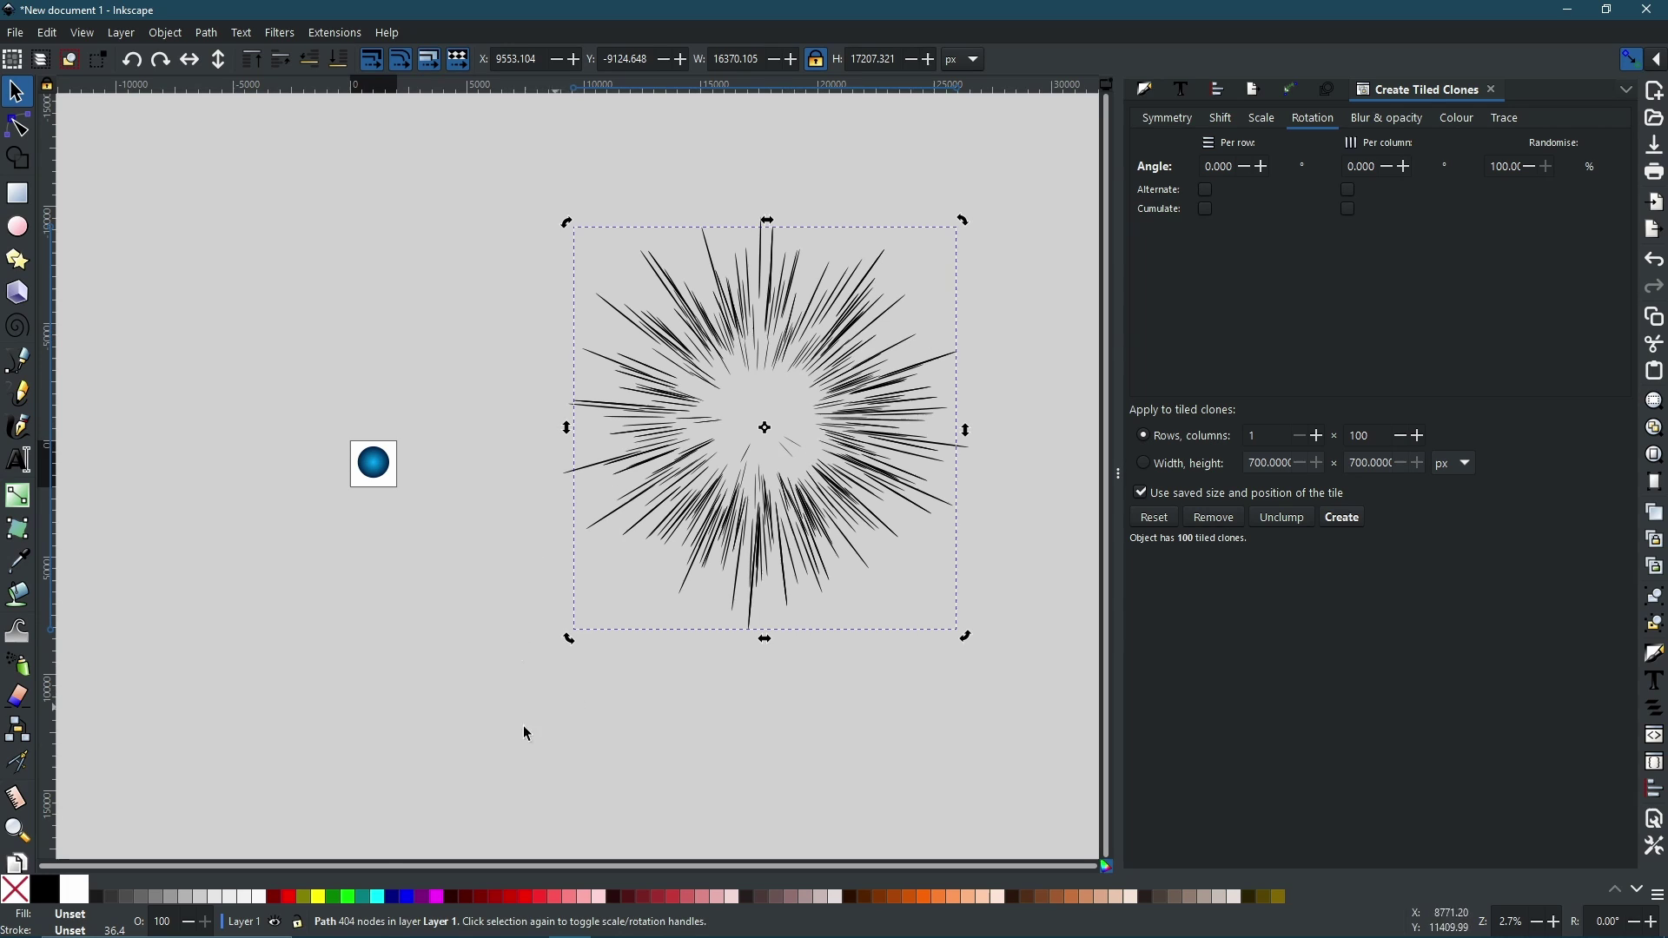
left_click(376, 897)
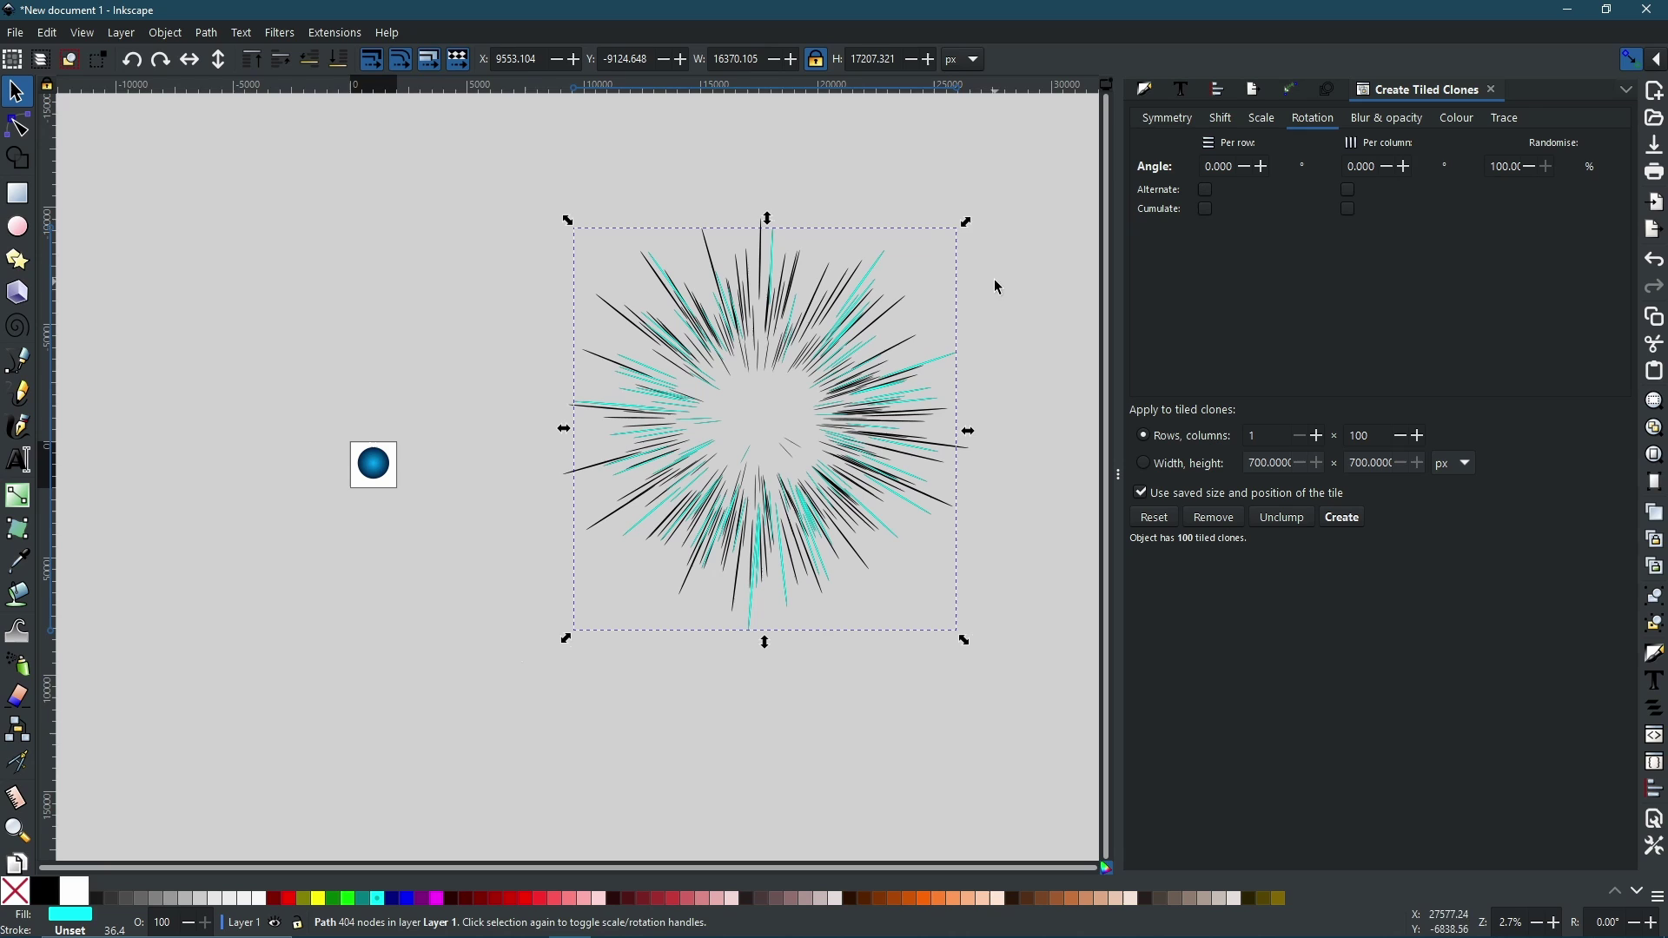
left_click_drag(966, 223, 915, 273)
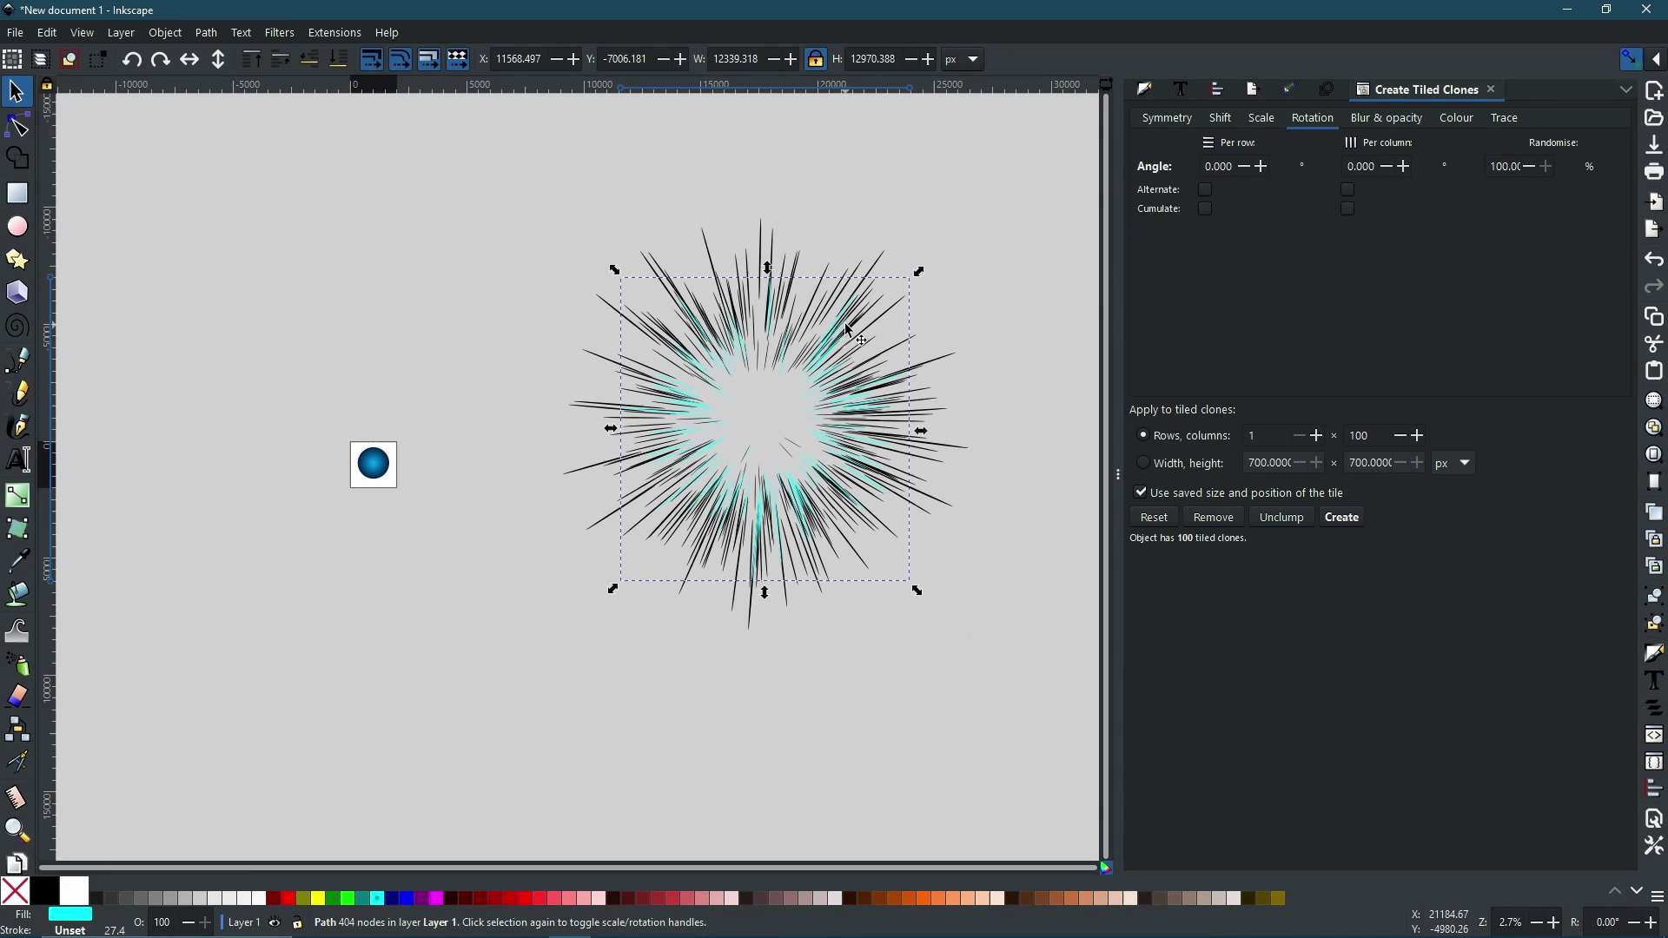
- Rotate the dark starburst about 37° so its rays fall between the cyan ones
scroll(841, 334, "up", 2)
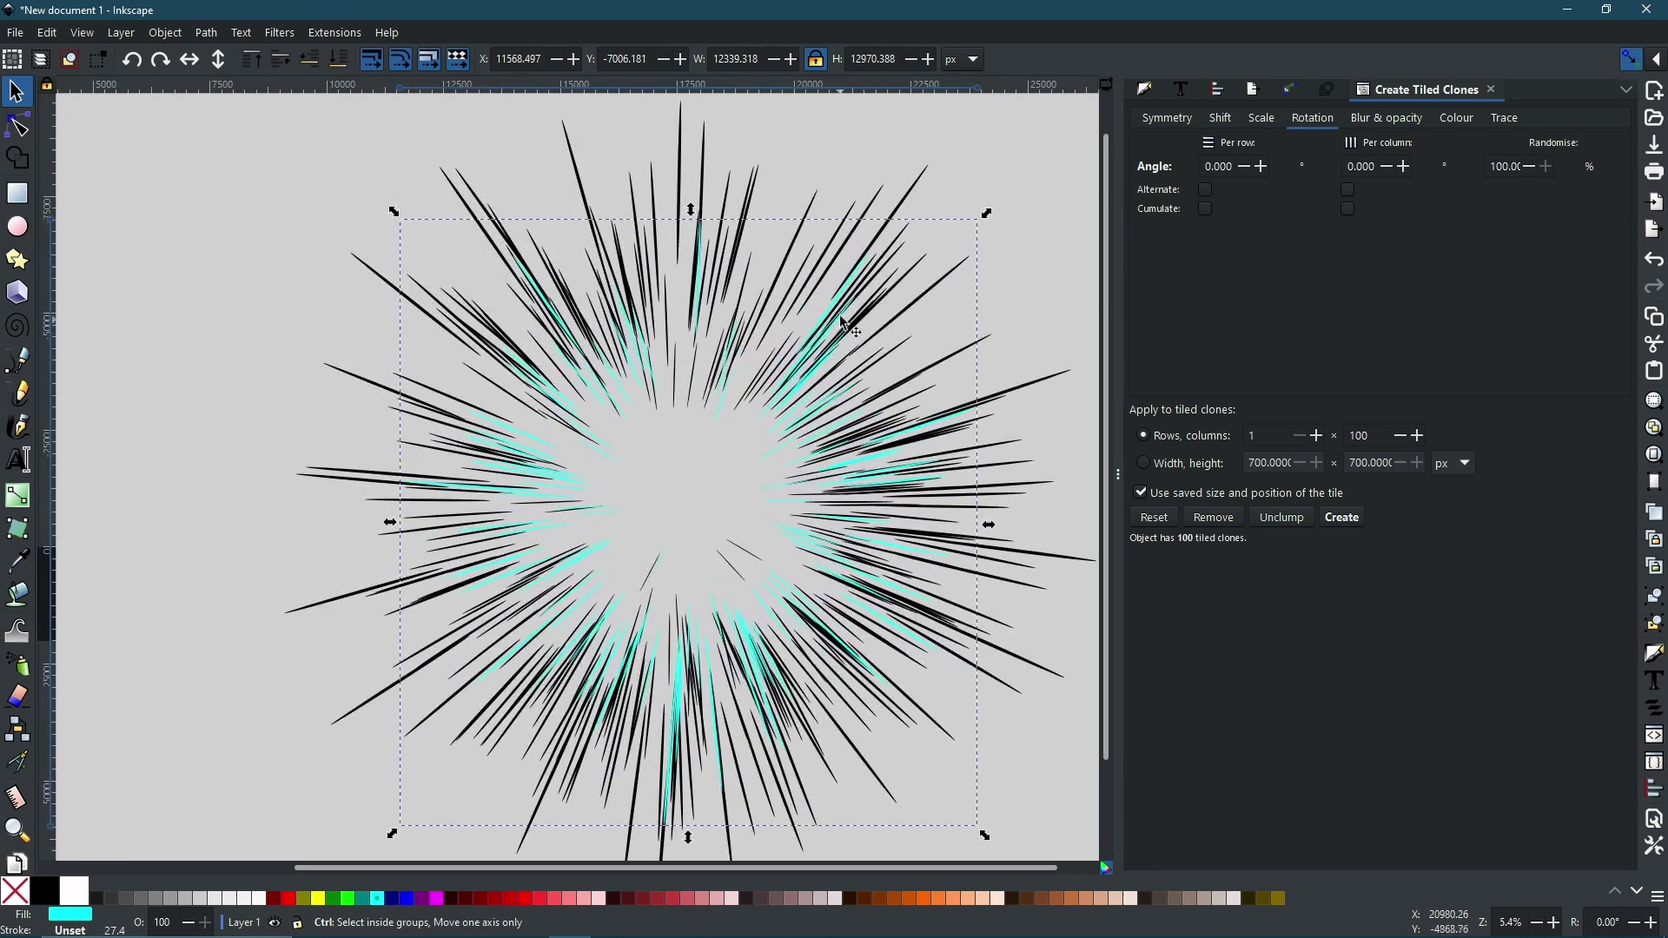
left_click(840, 298)
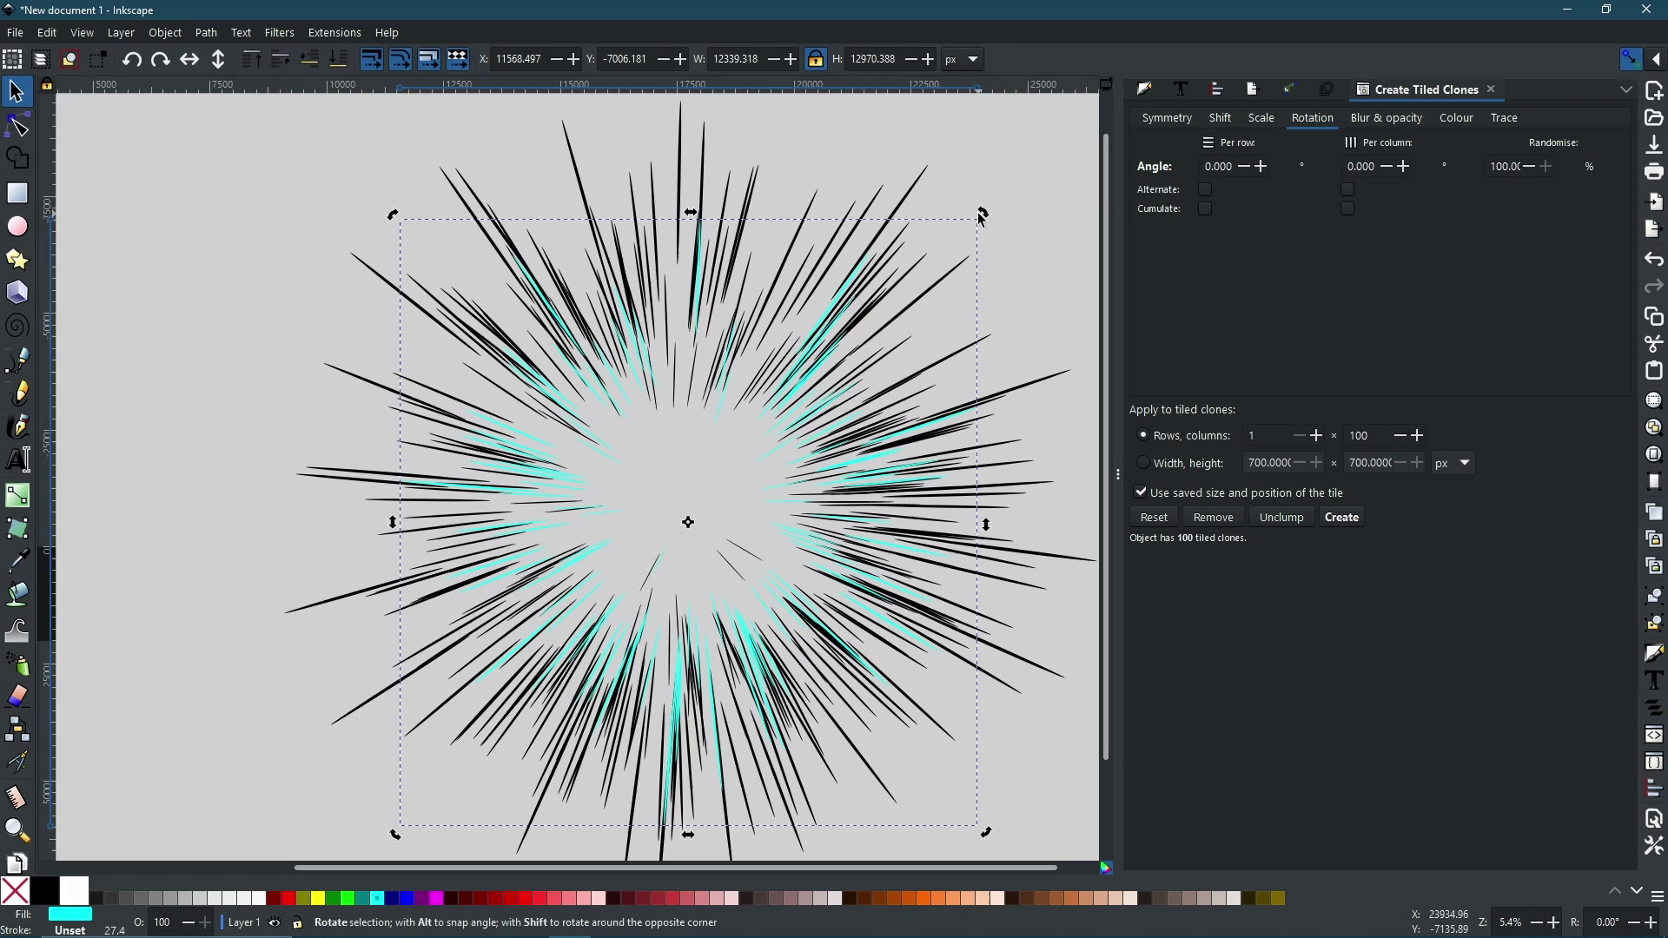
left_click_drag(987, 221, 1056, 556)
key("minus")
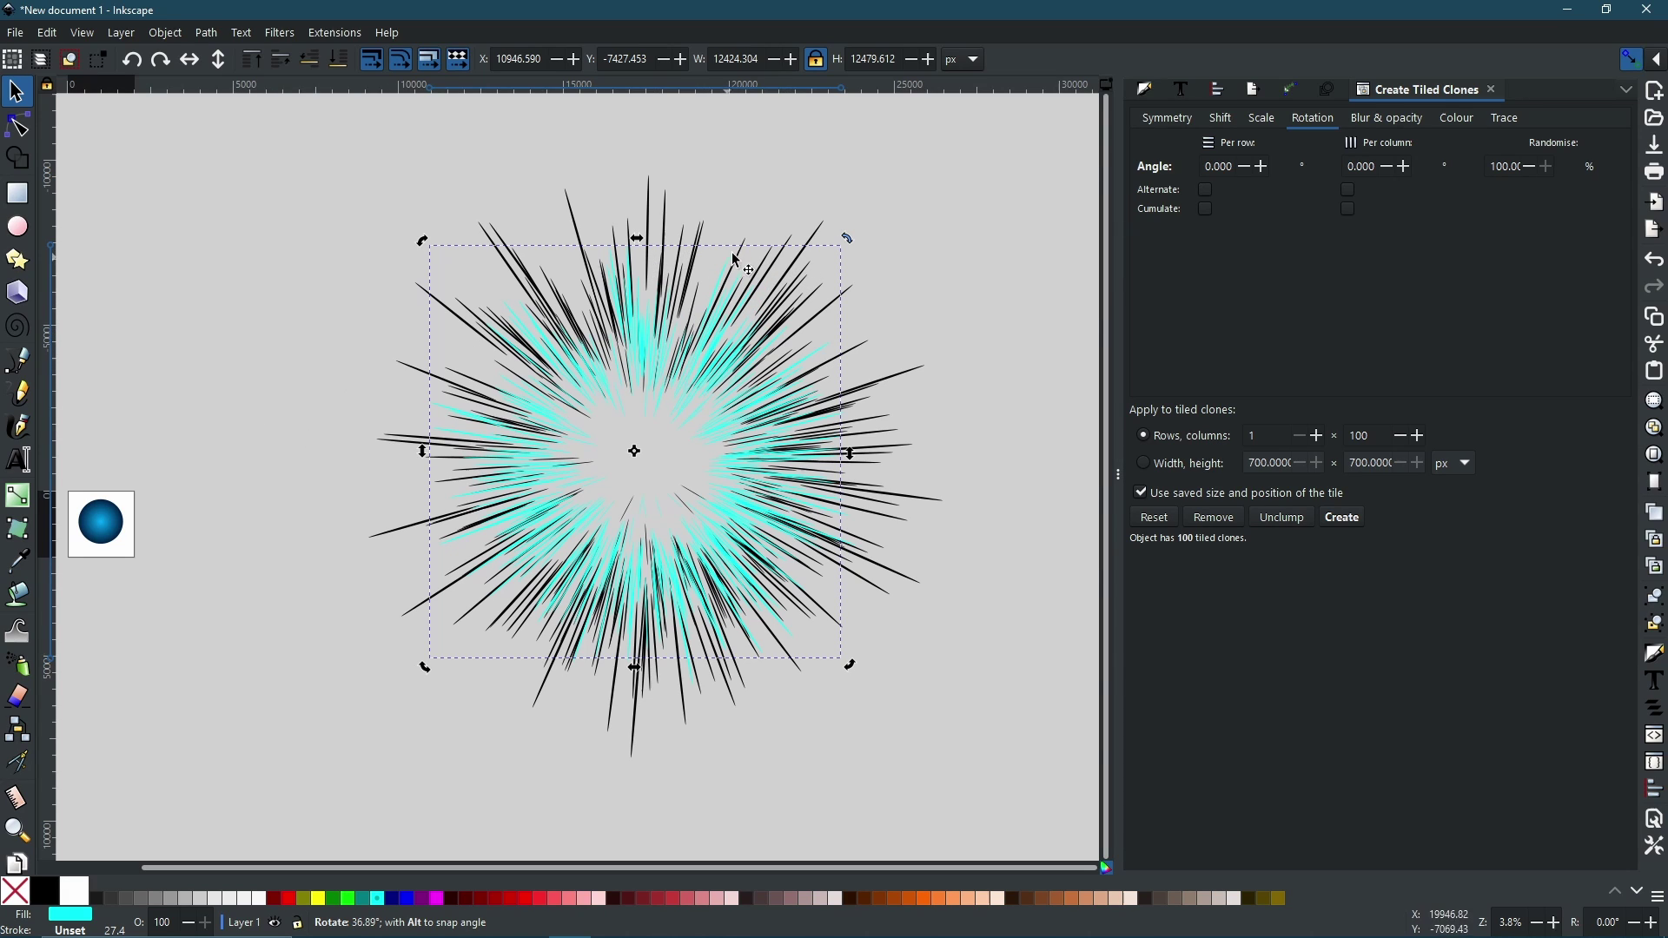
- Finish rotating the dark starburst, then select all three dark starbursts by shared fill colour
left_click_drag(826, 233, 823, 233)
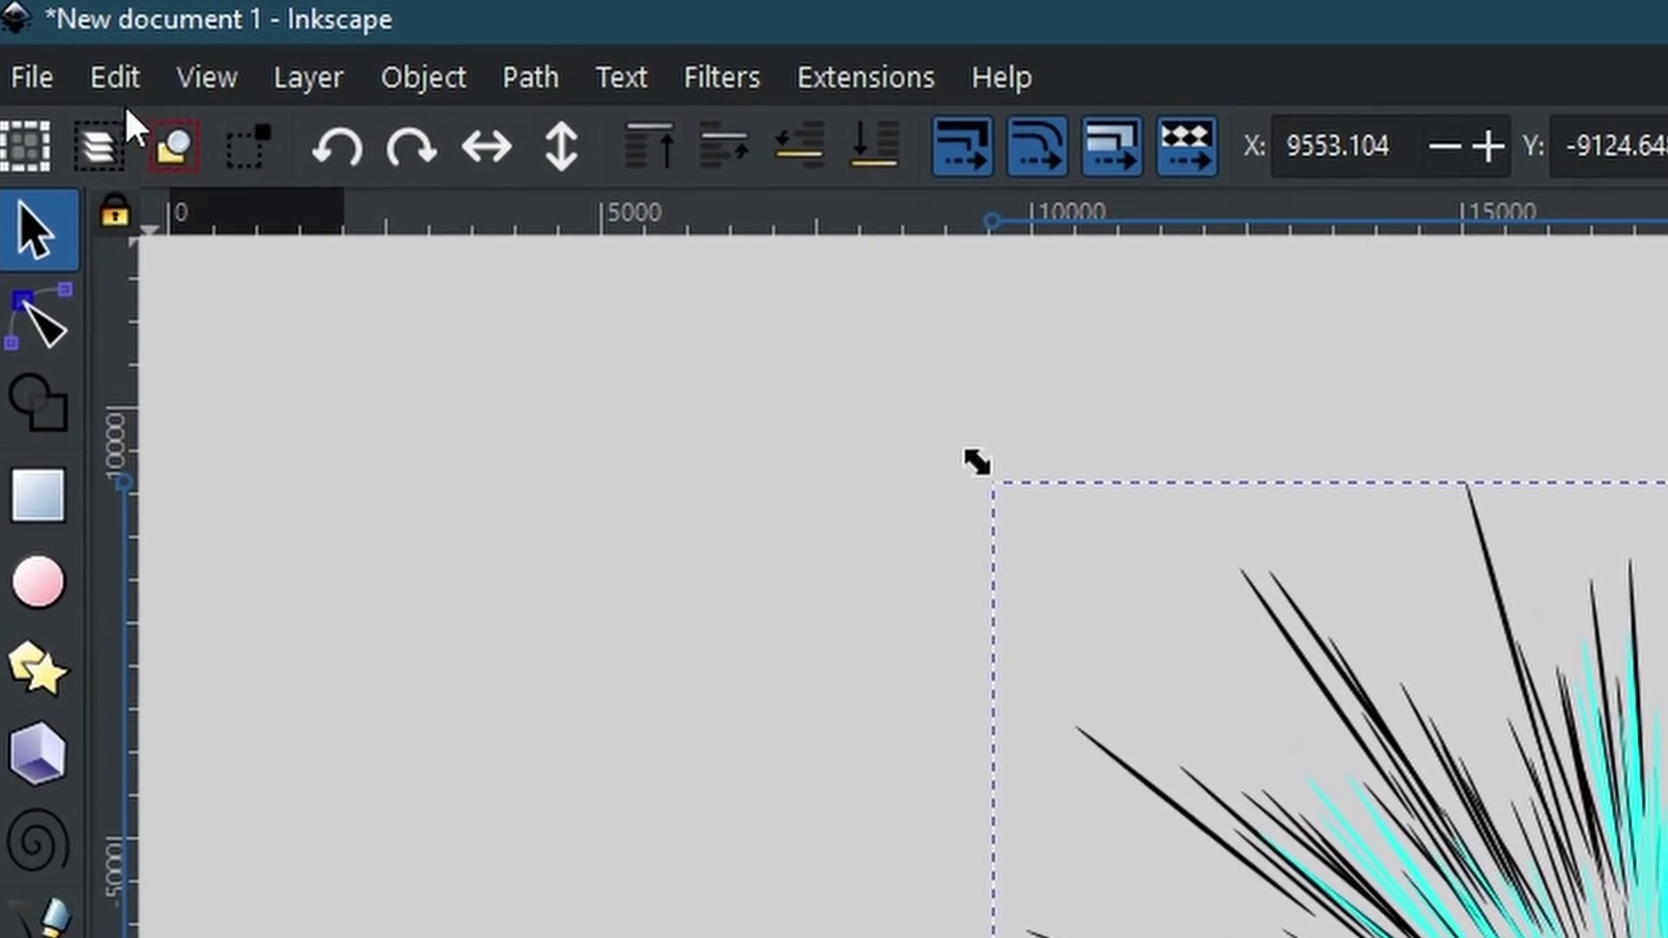
left_click(116, 83)
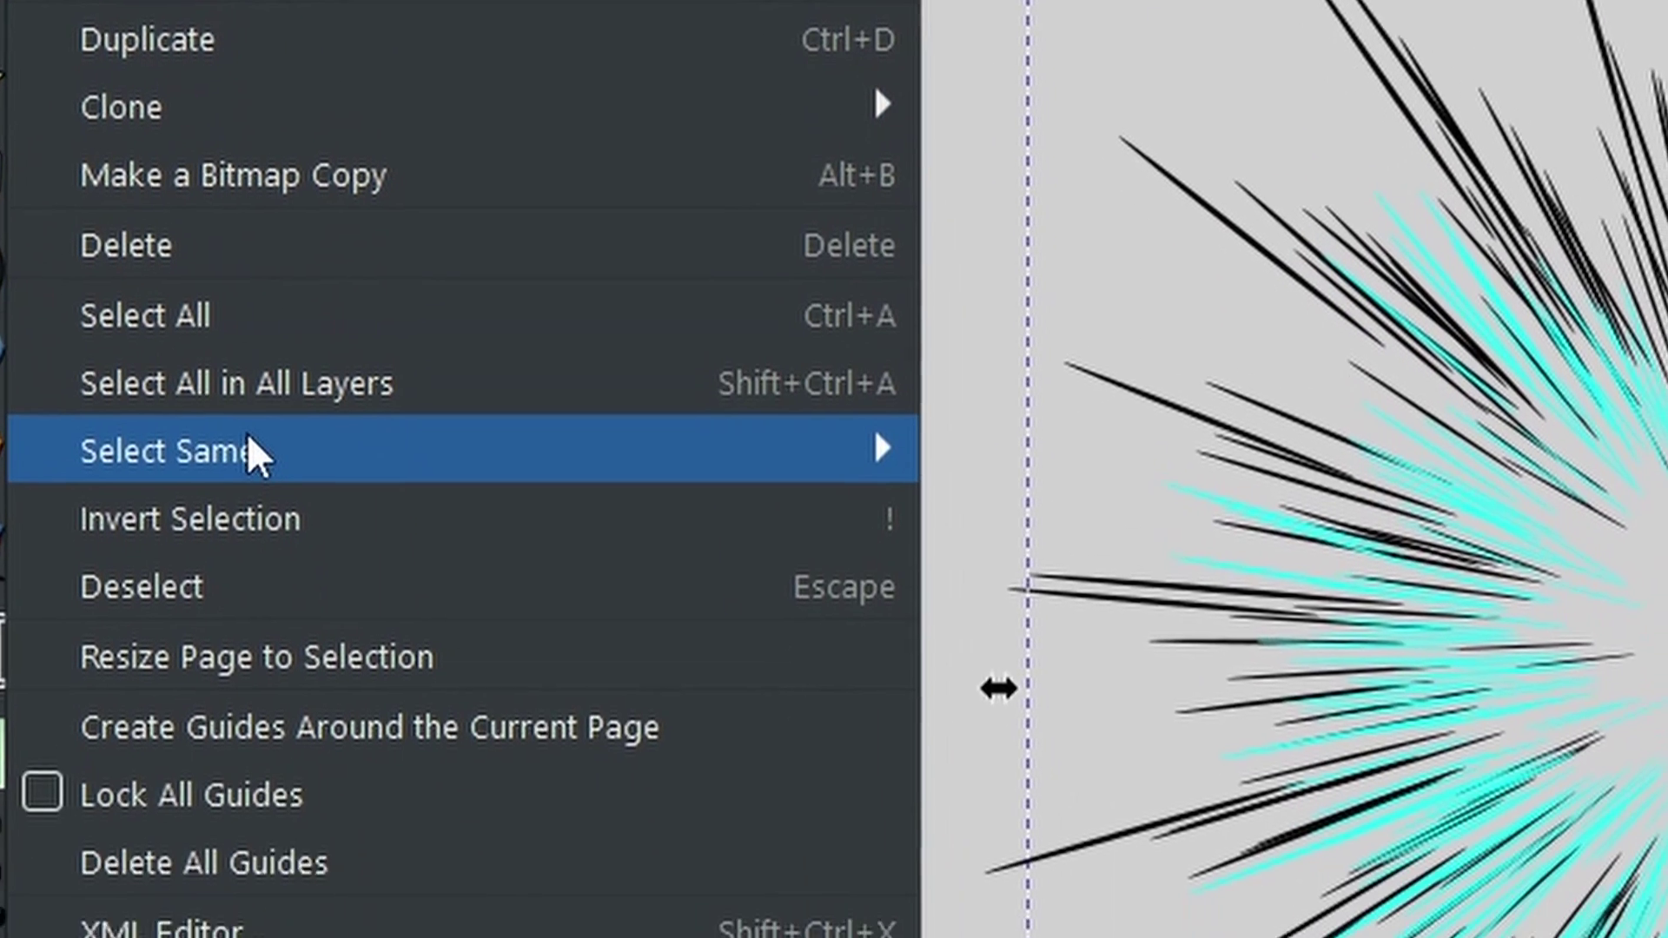
mouse_move(250, 443)
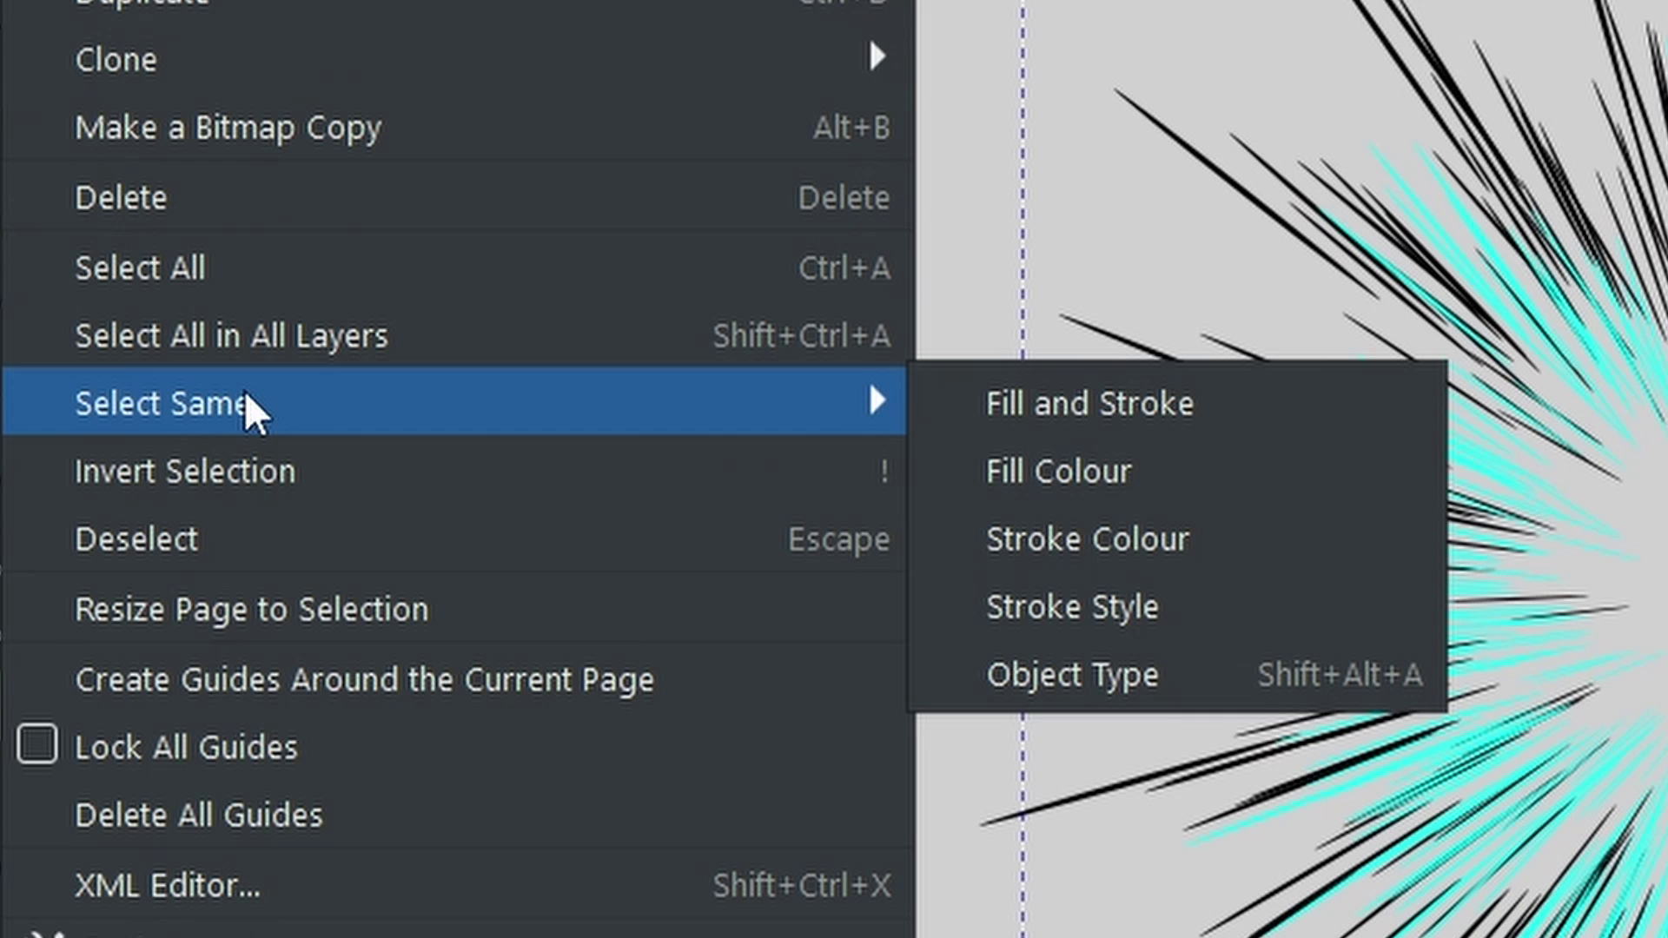
left_click(1294, 472)
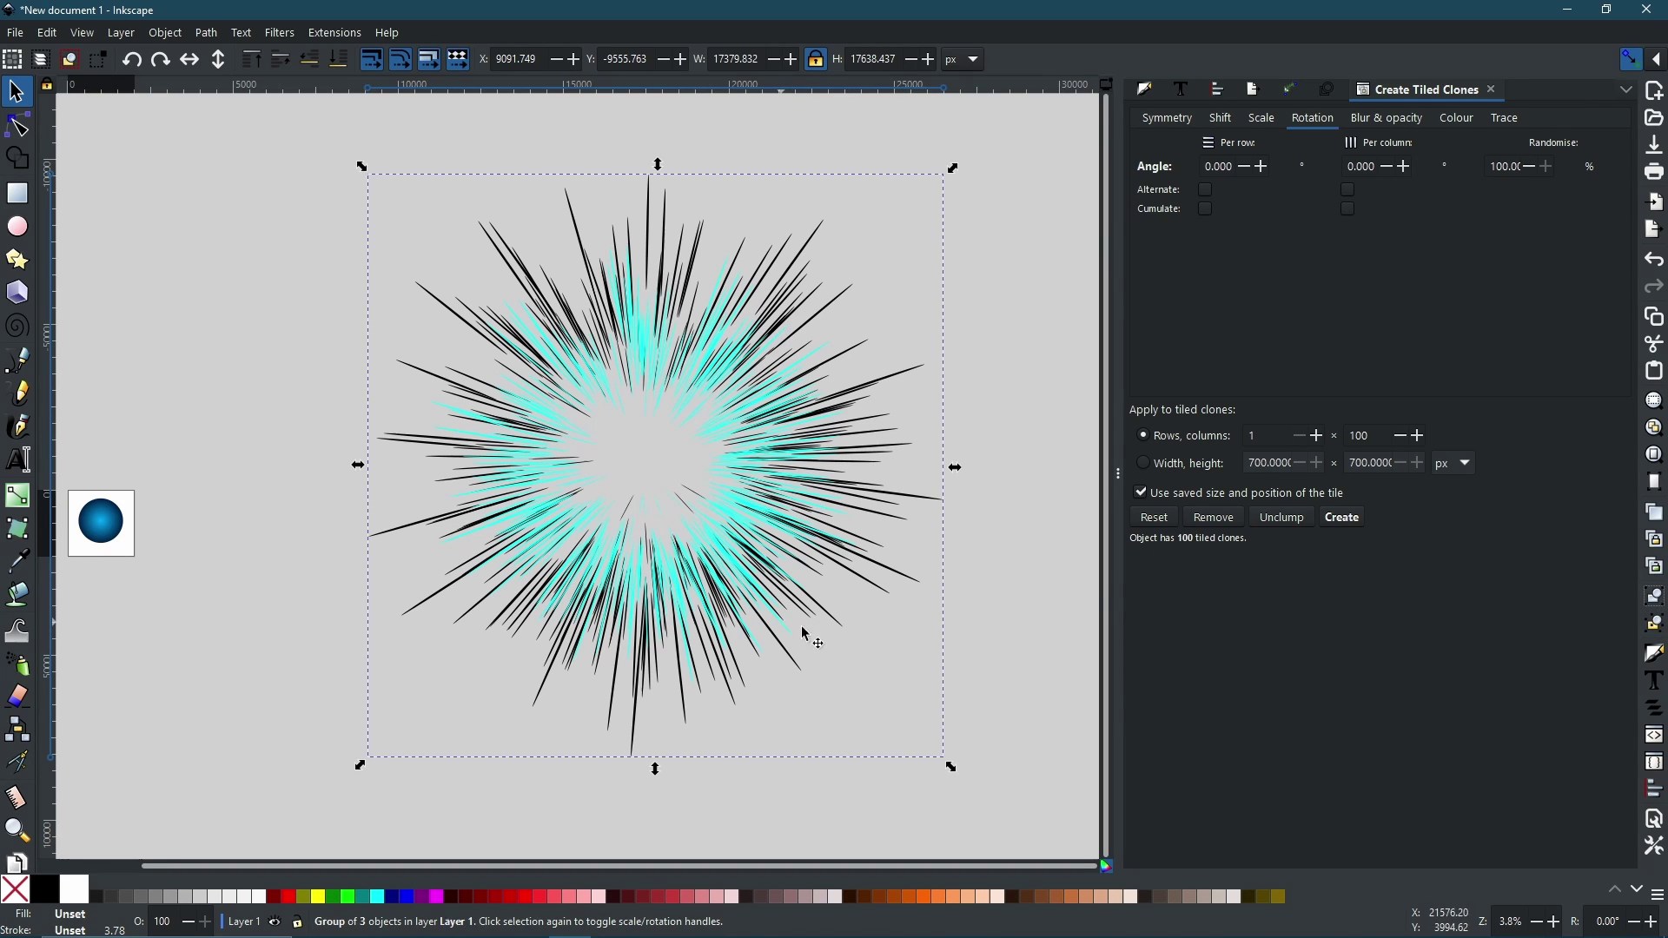
- Lower the dark ray group's opacity to about 51%, then select a cyan starburst
left_click(1146, 90)
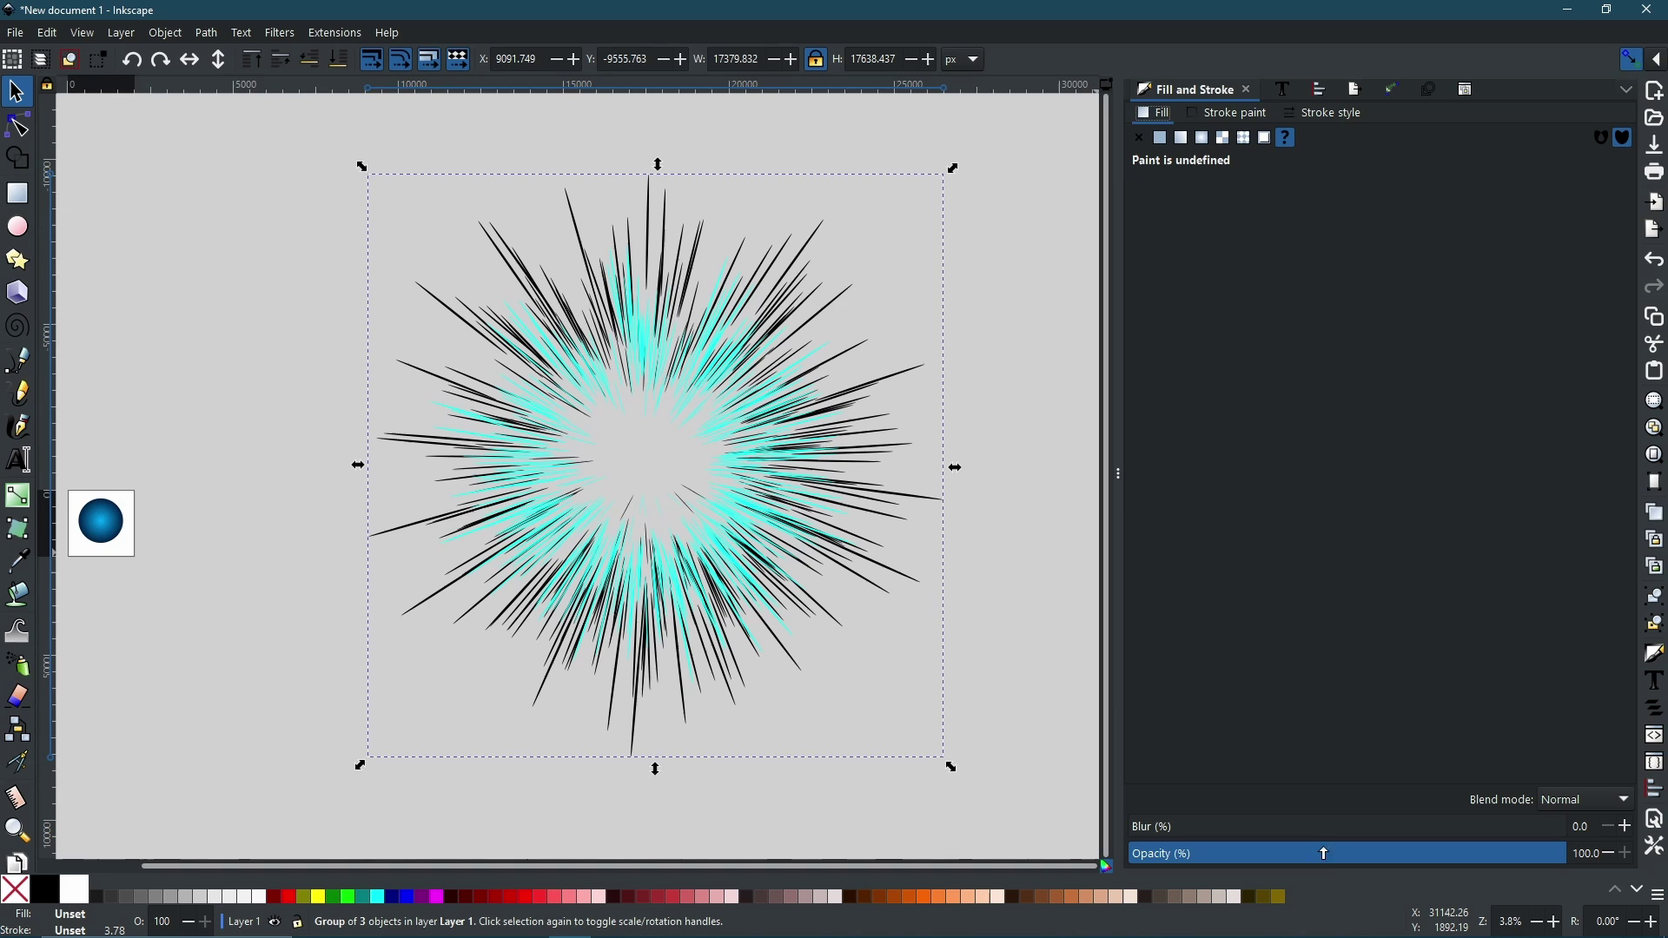
left_click(1371, 861)
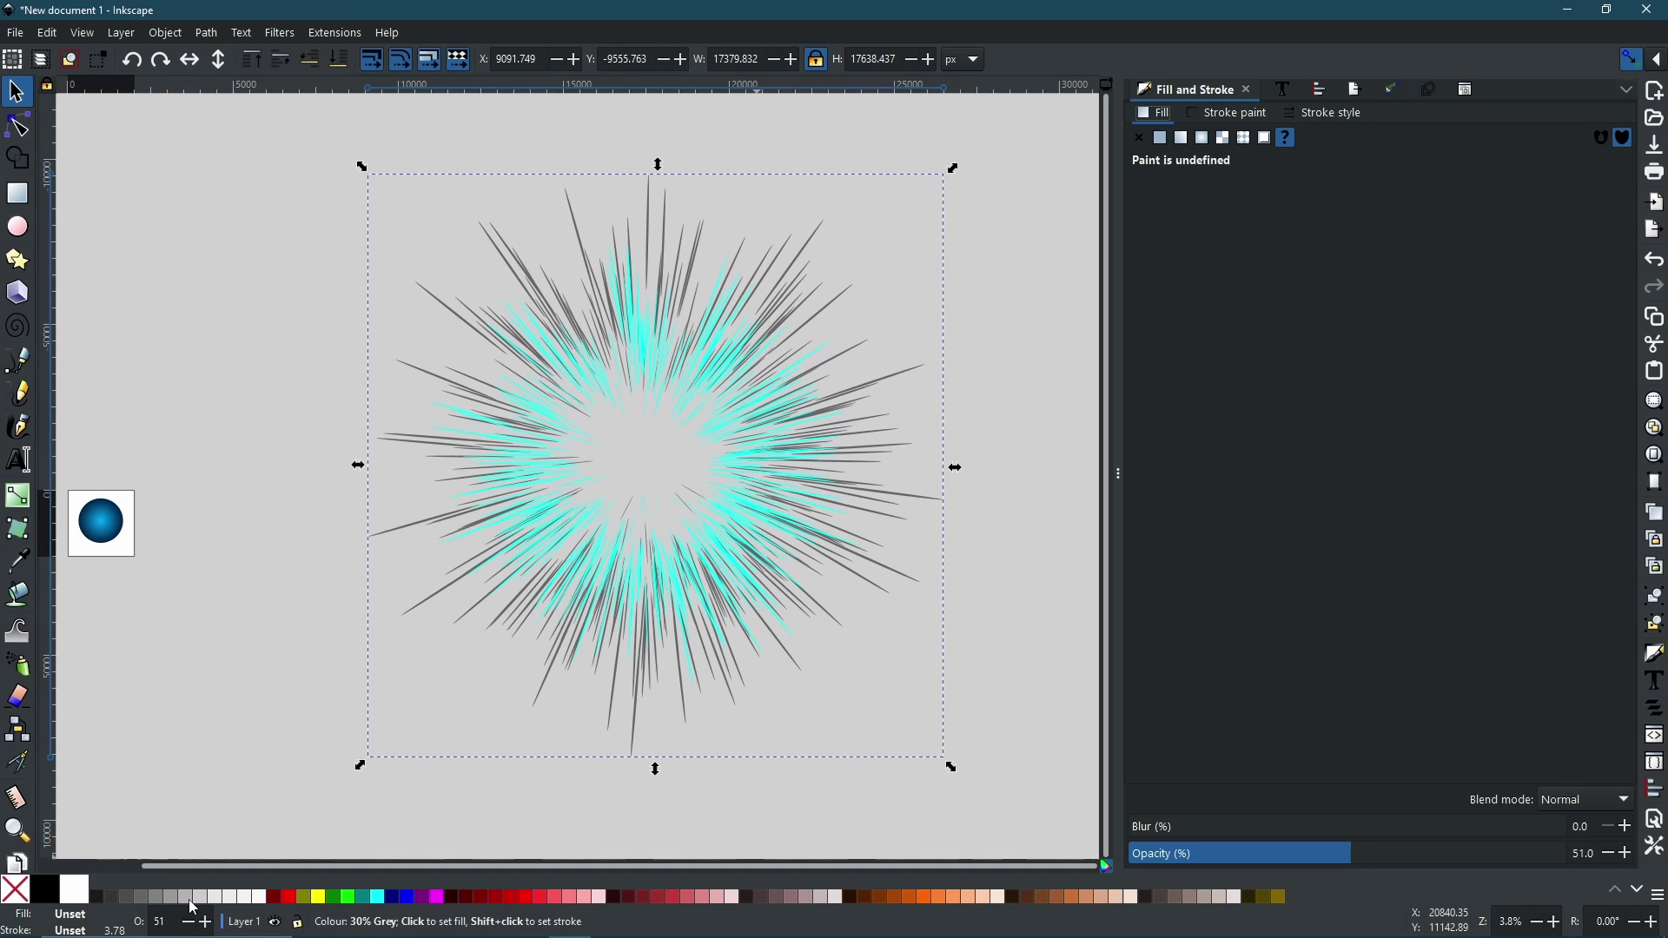
left_click(642, 341)
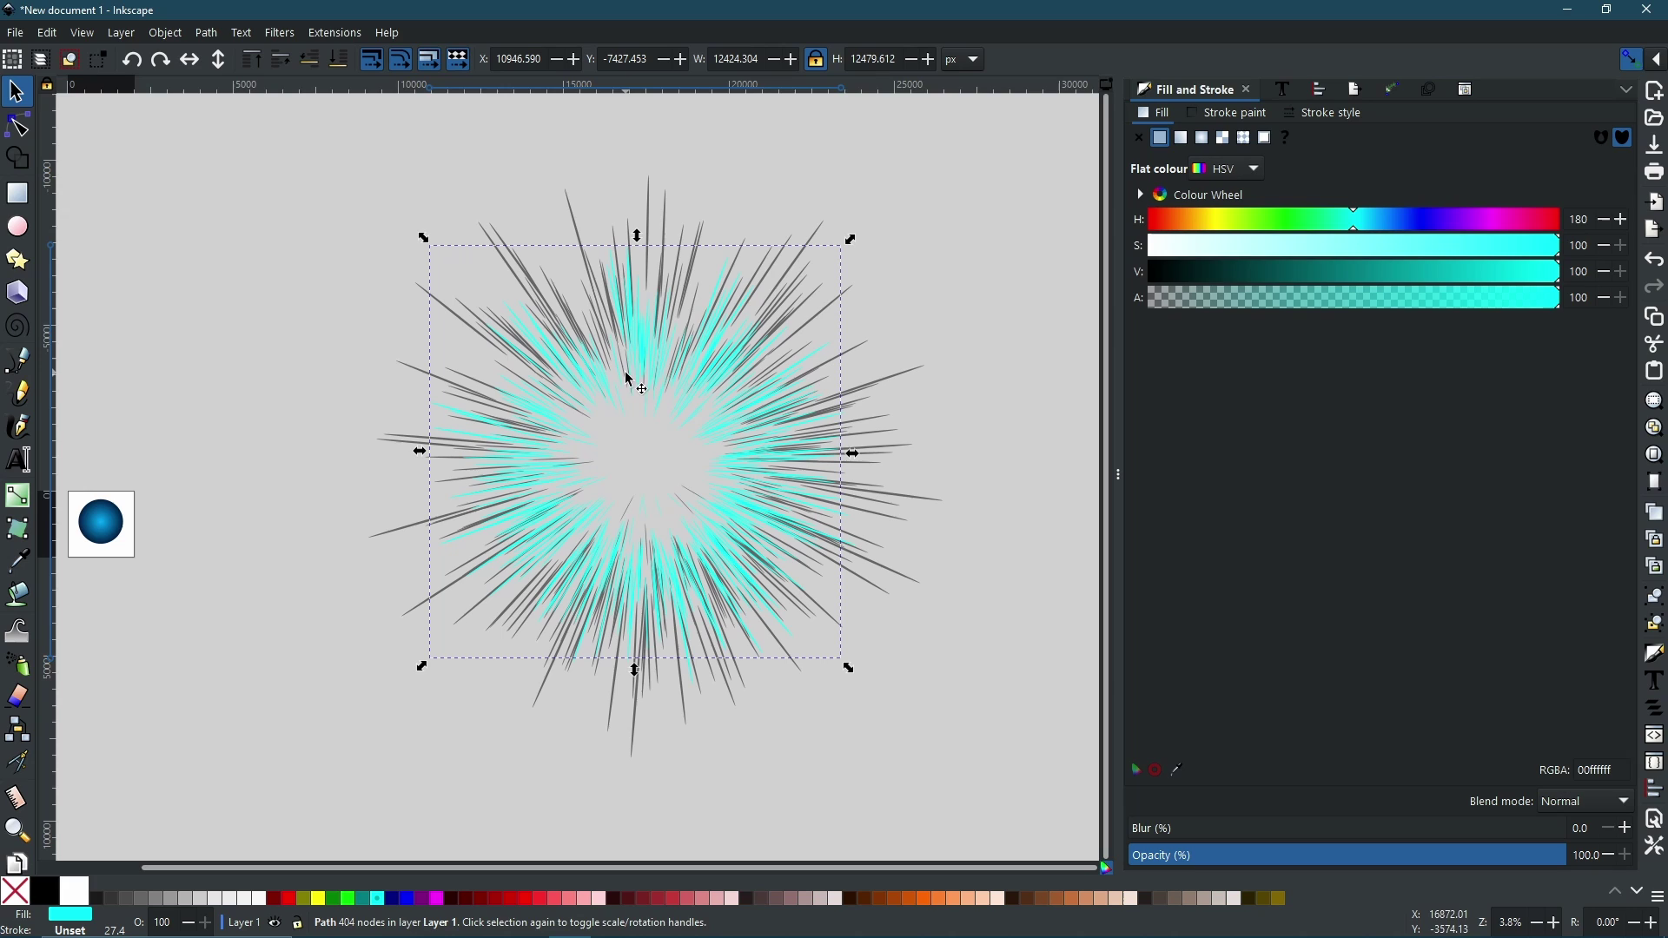
left_click(48, 33)
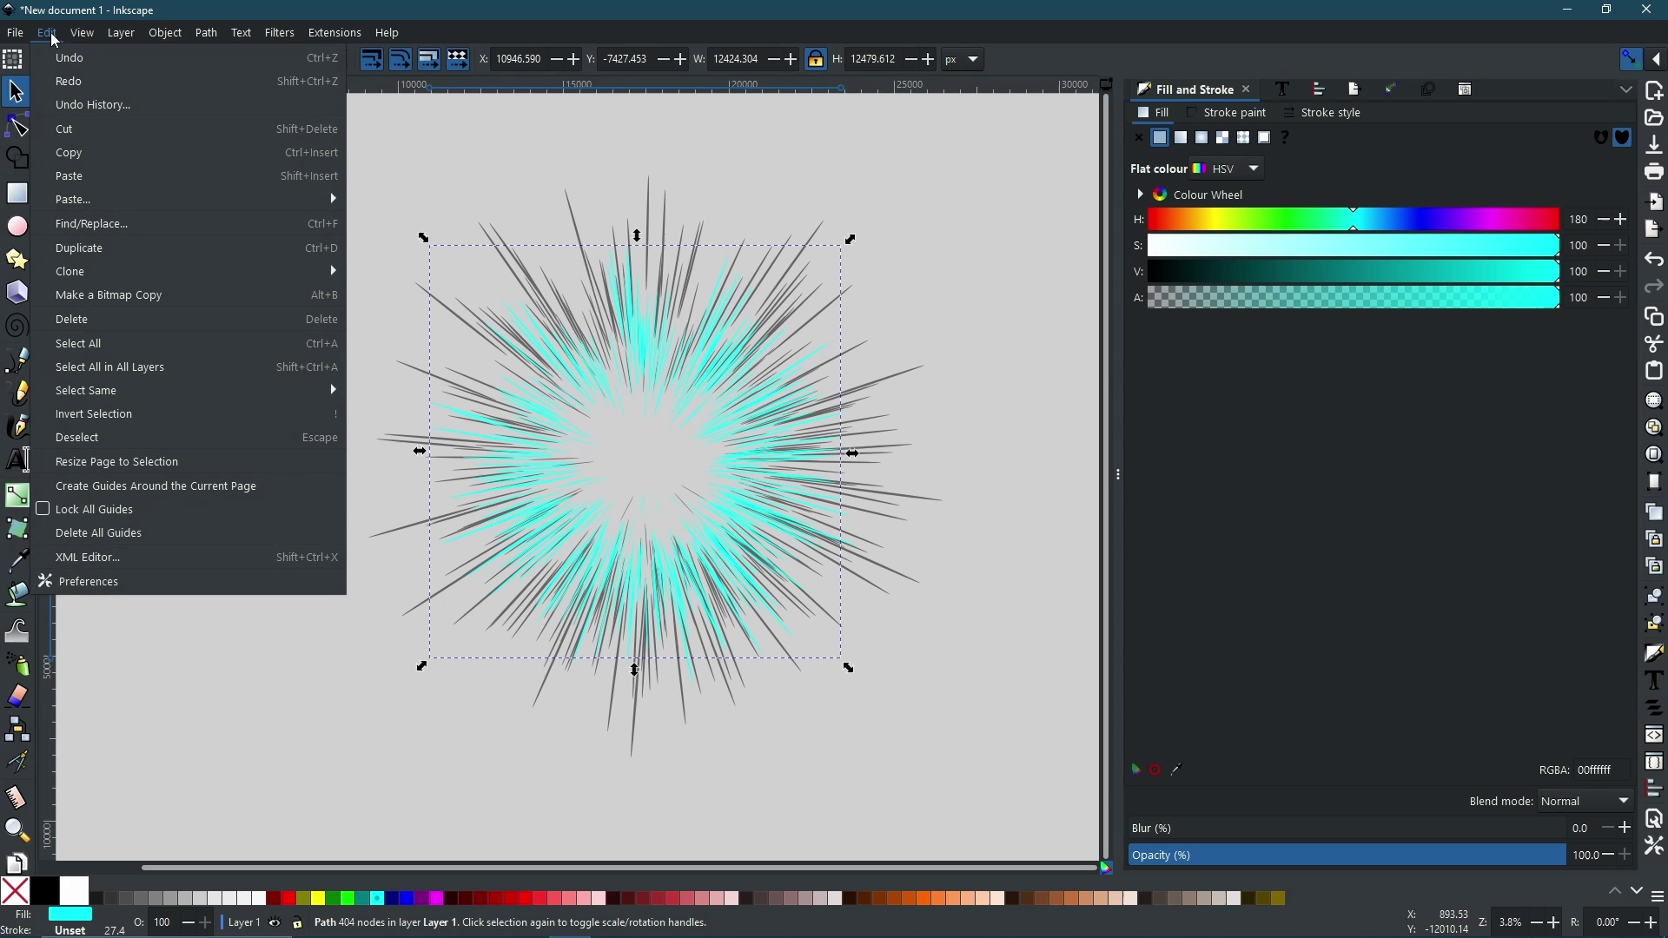
- Select the four same-fill cyan starbursts, group them, and set the group's opacity to about 55%
mouse_move(272, 399)
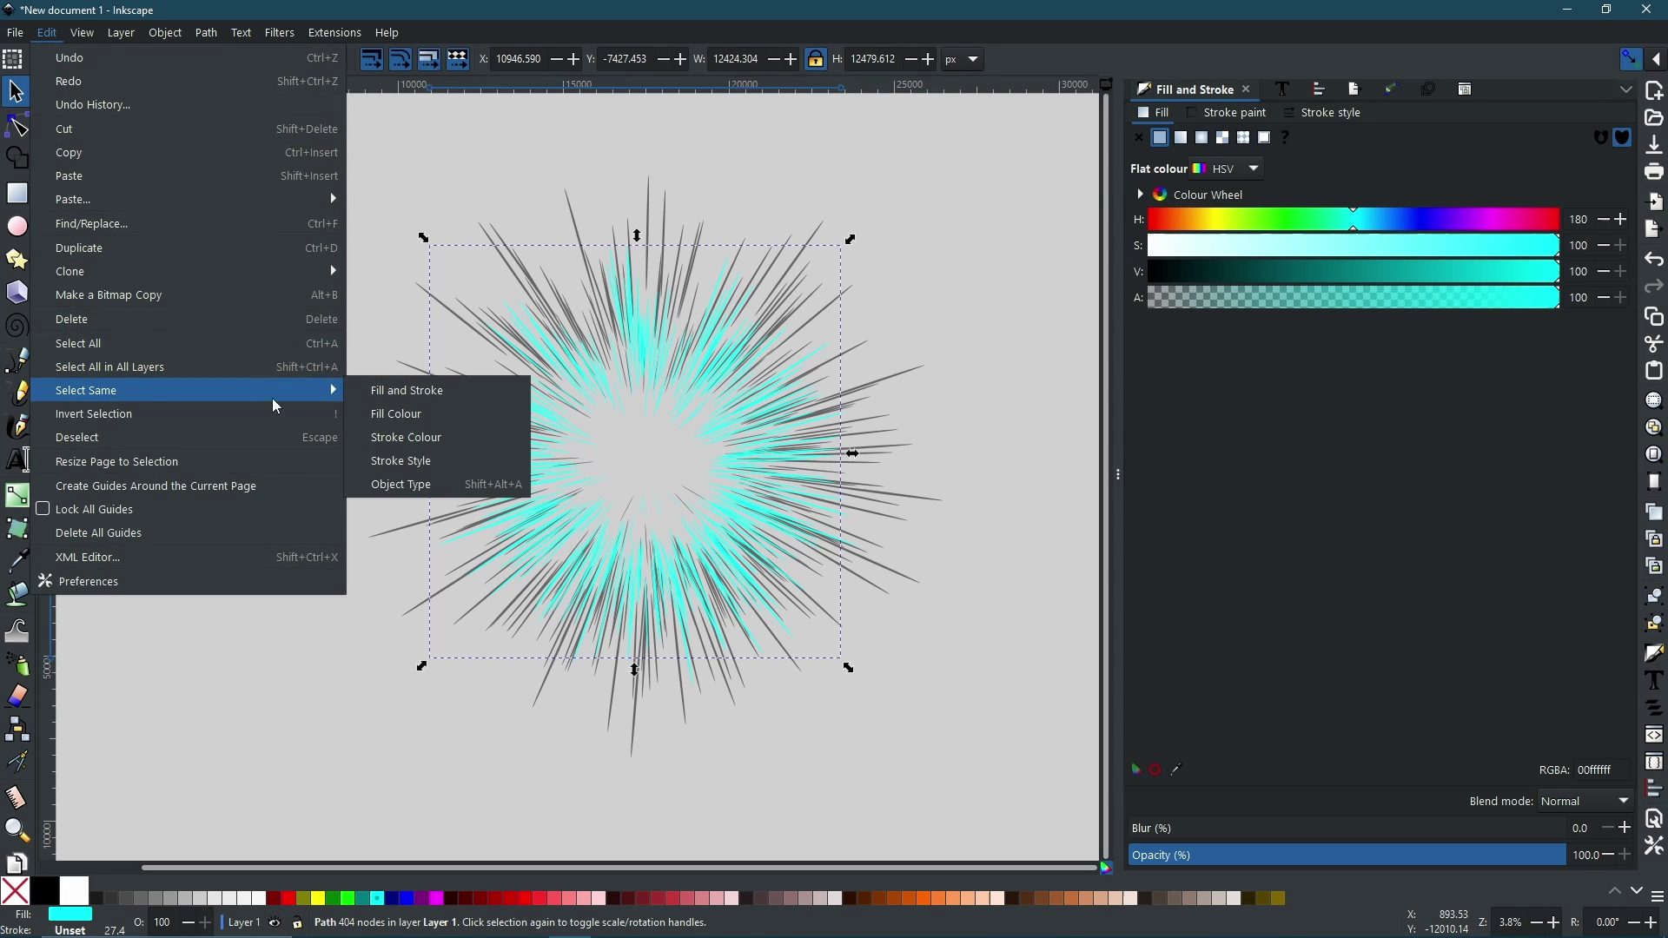
left_click(399, 421)
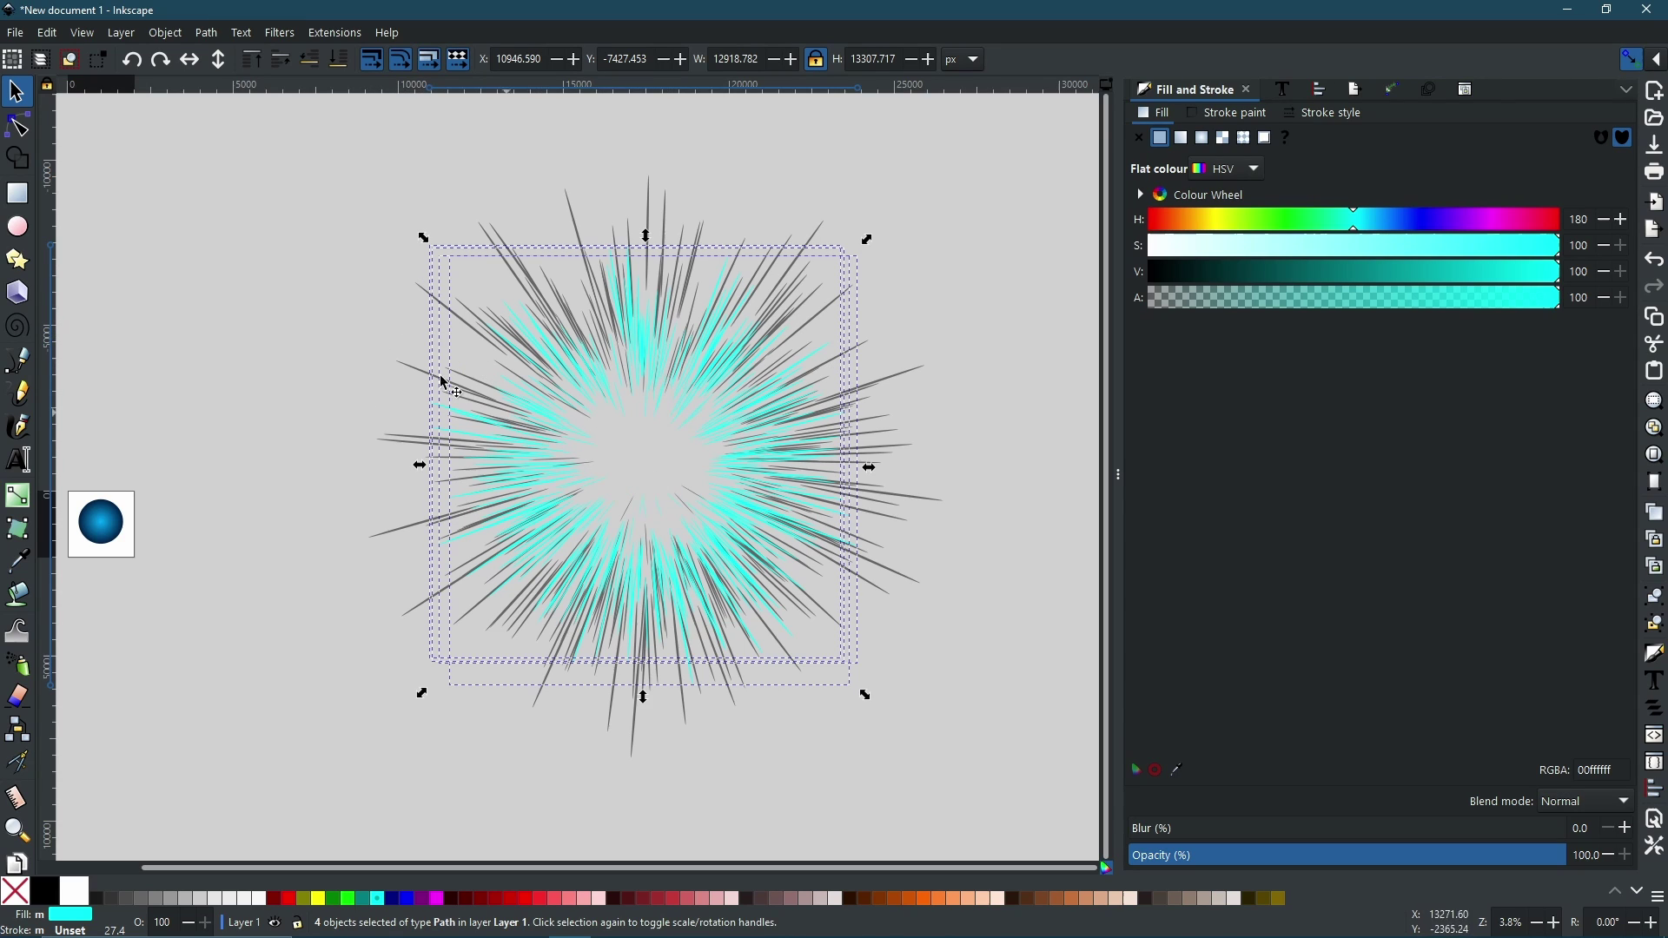
left_click(1657, 607)
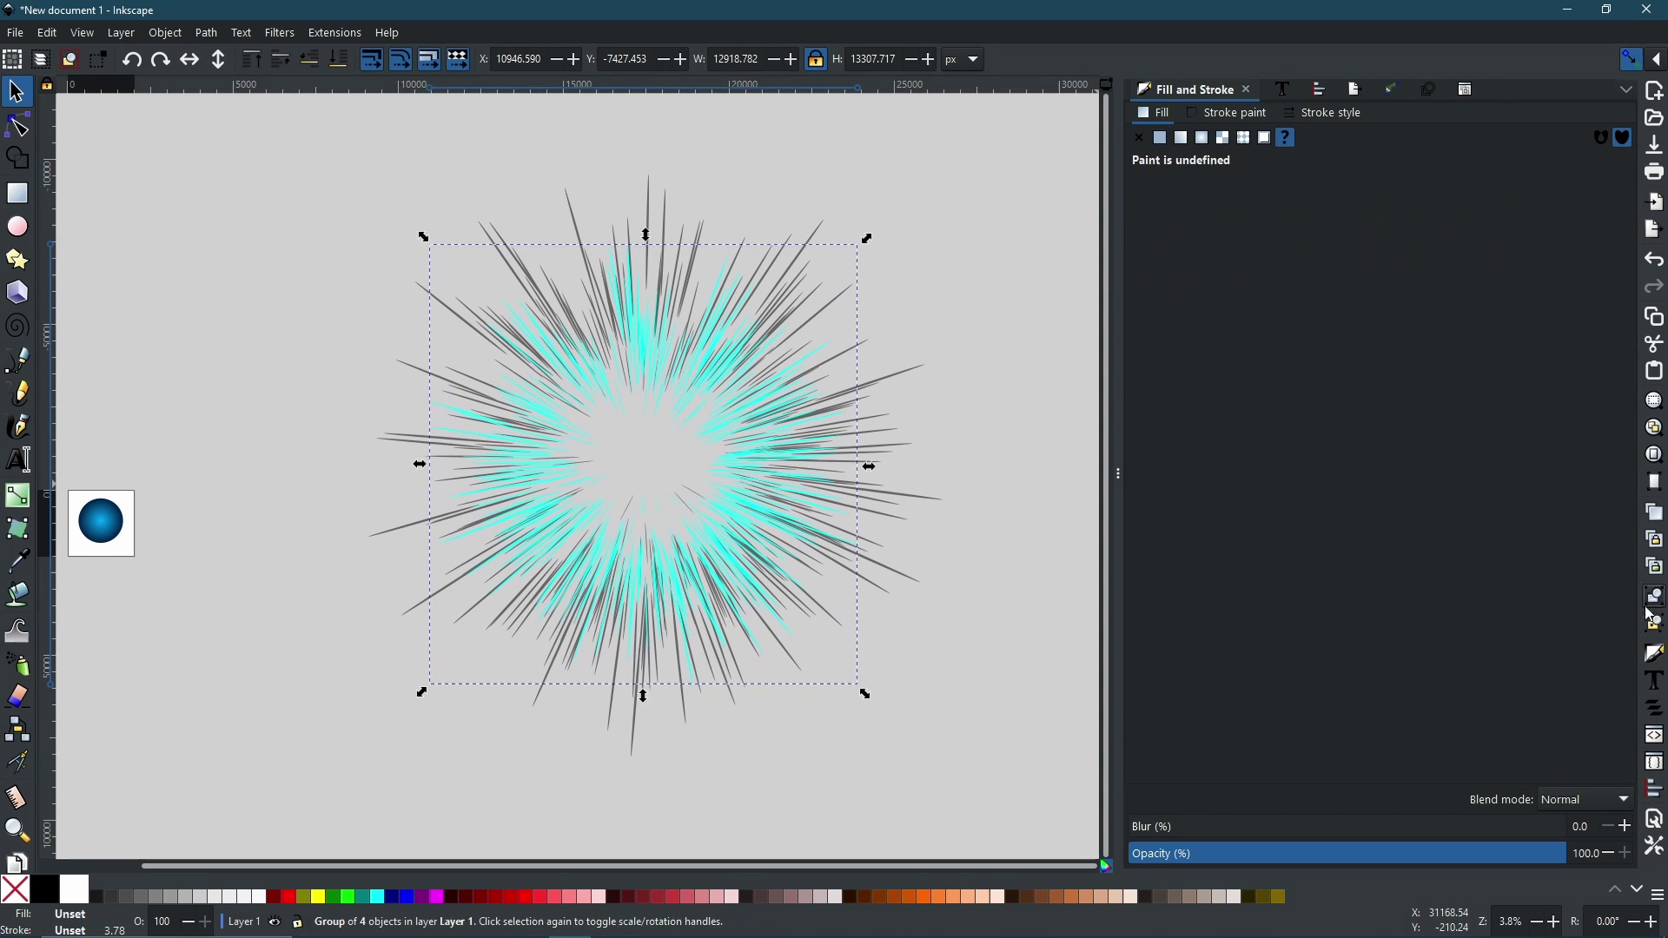
left_click(1370, 855)
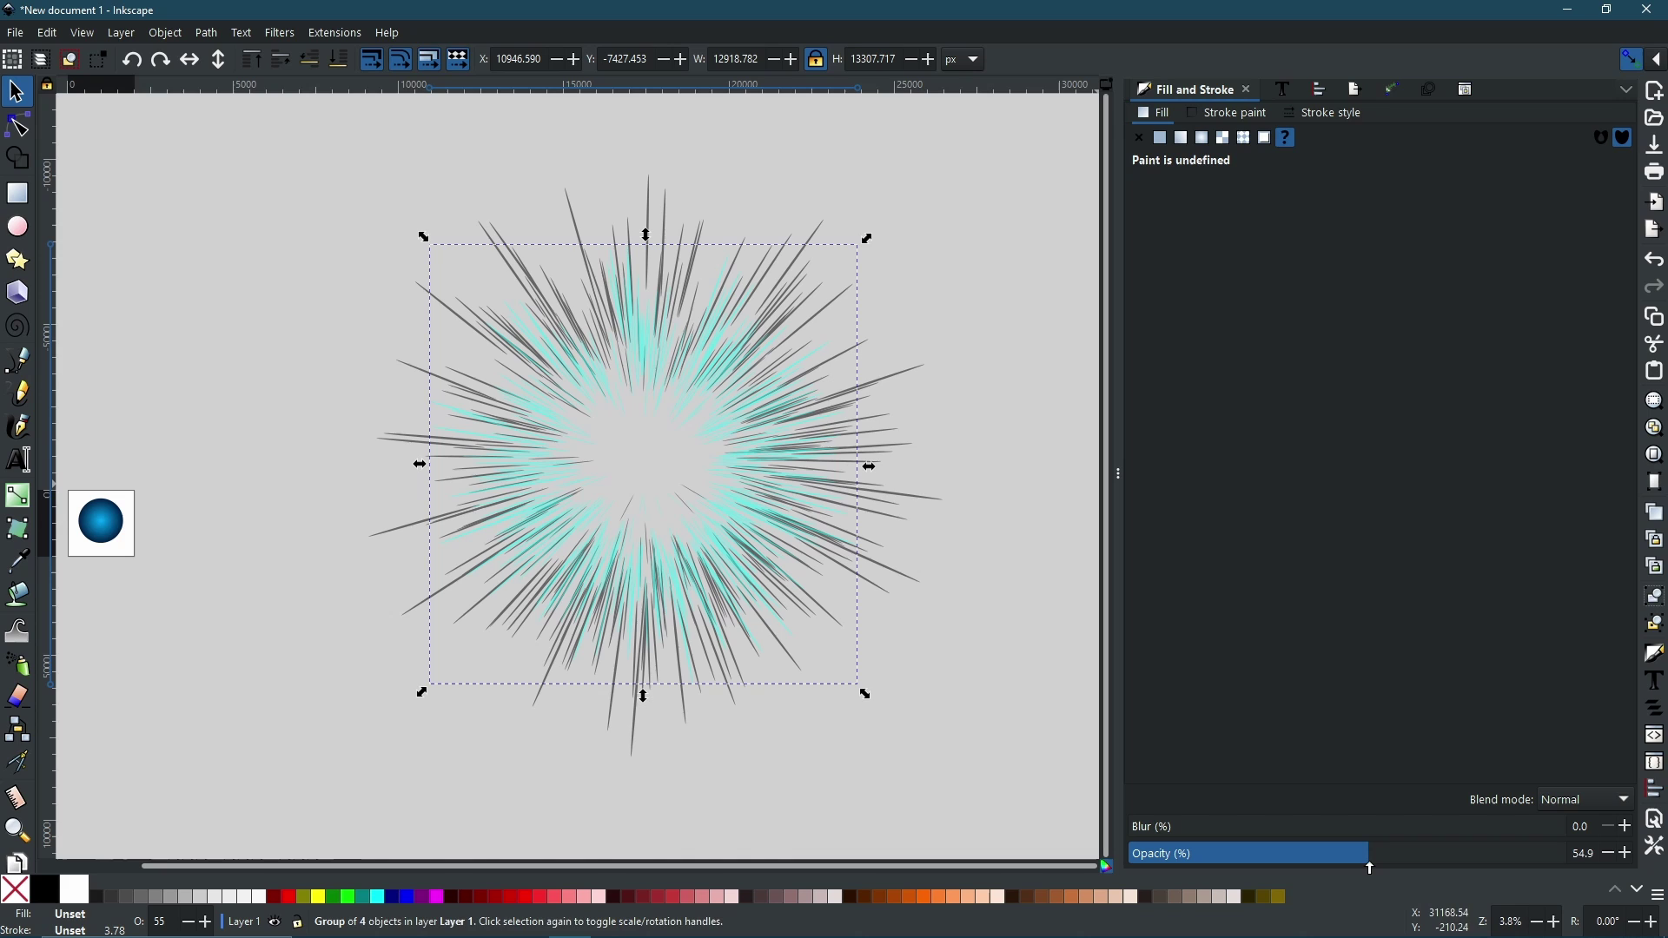
- Select both ray groups and shrink them proportionally onto the blue iris circle
left_click_drag(188, 108, 1039, 797)
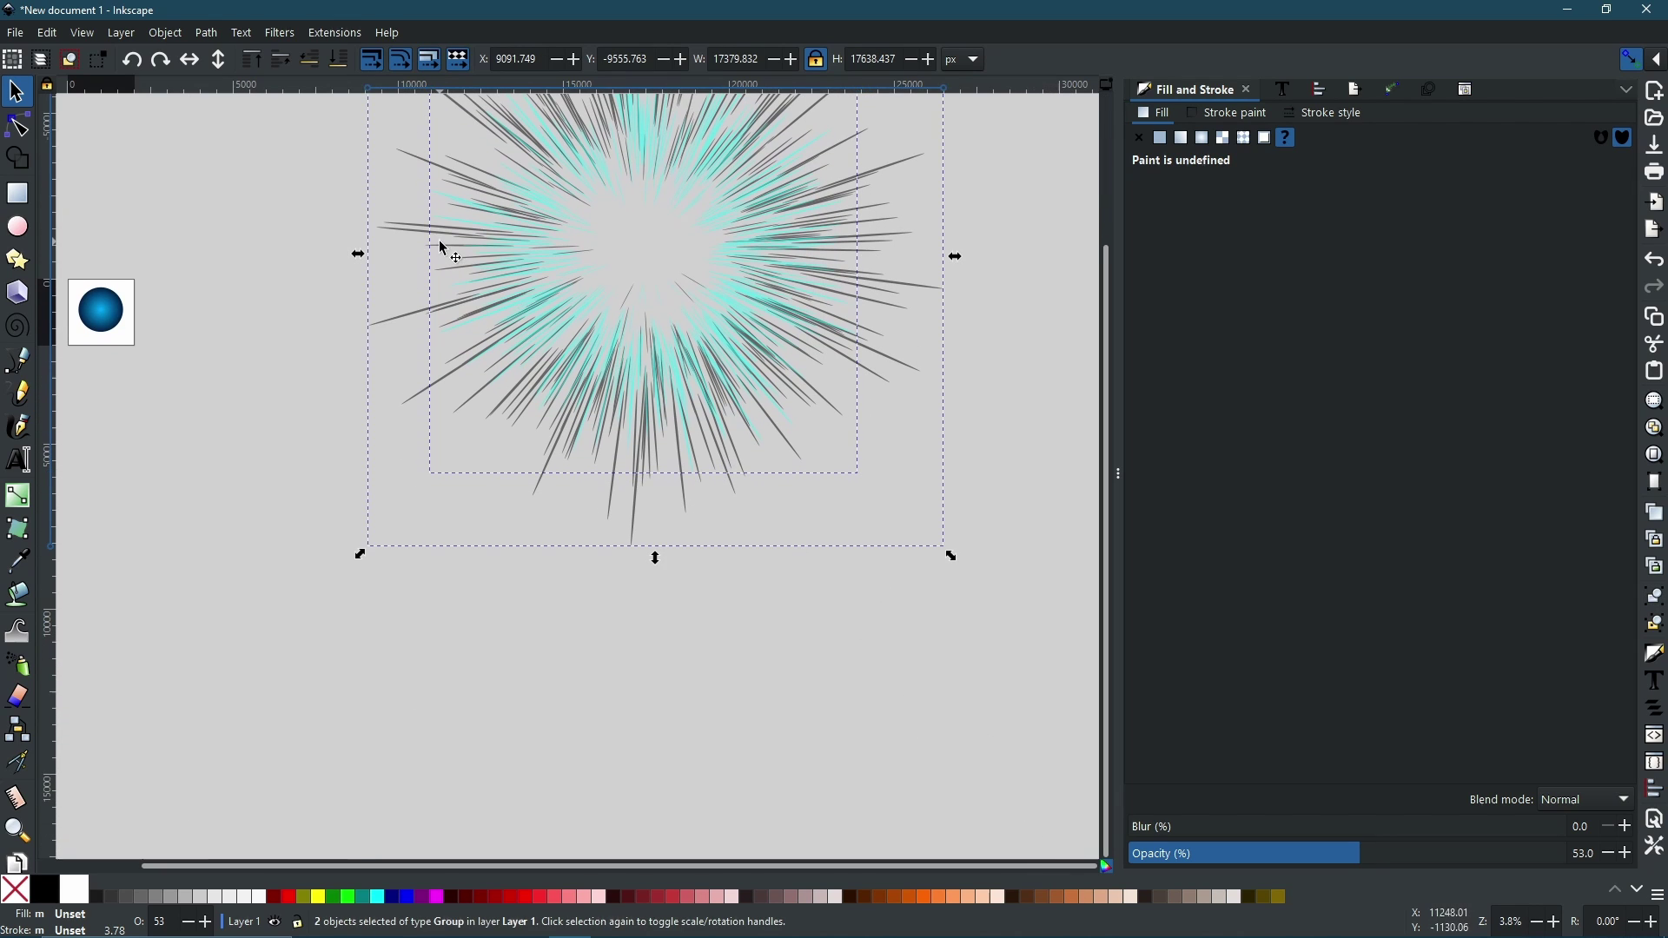
scroll(426, 347, "up", 5)
scroll(414, 421, "up", 3)
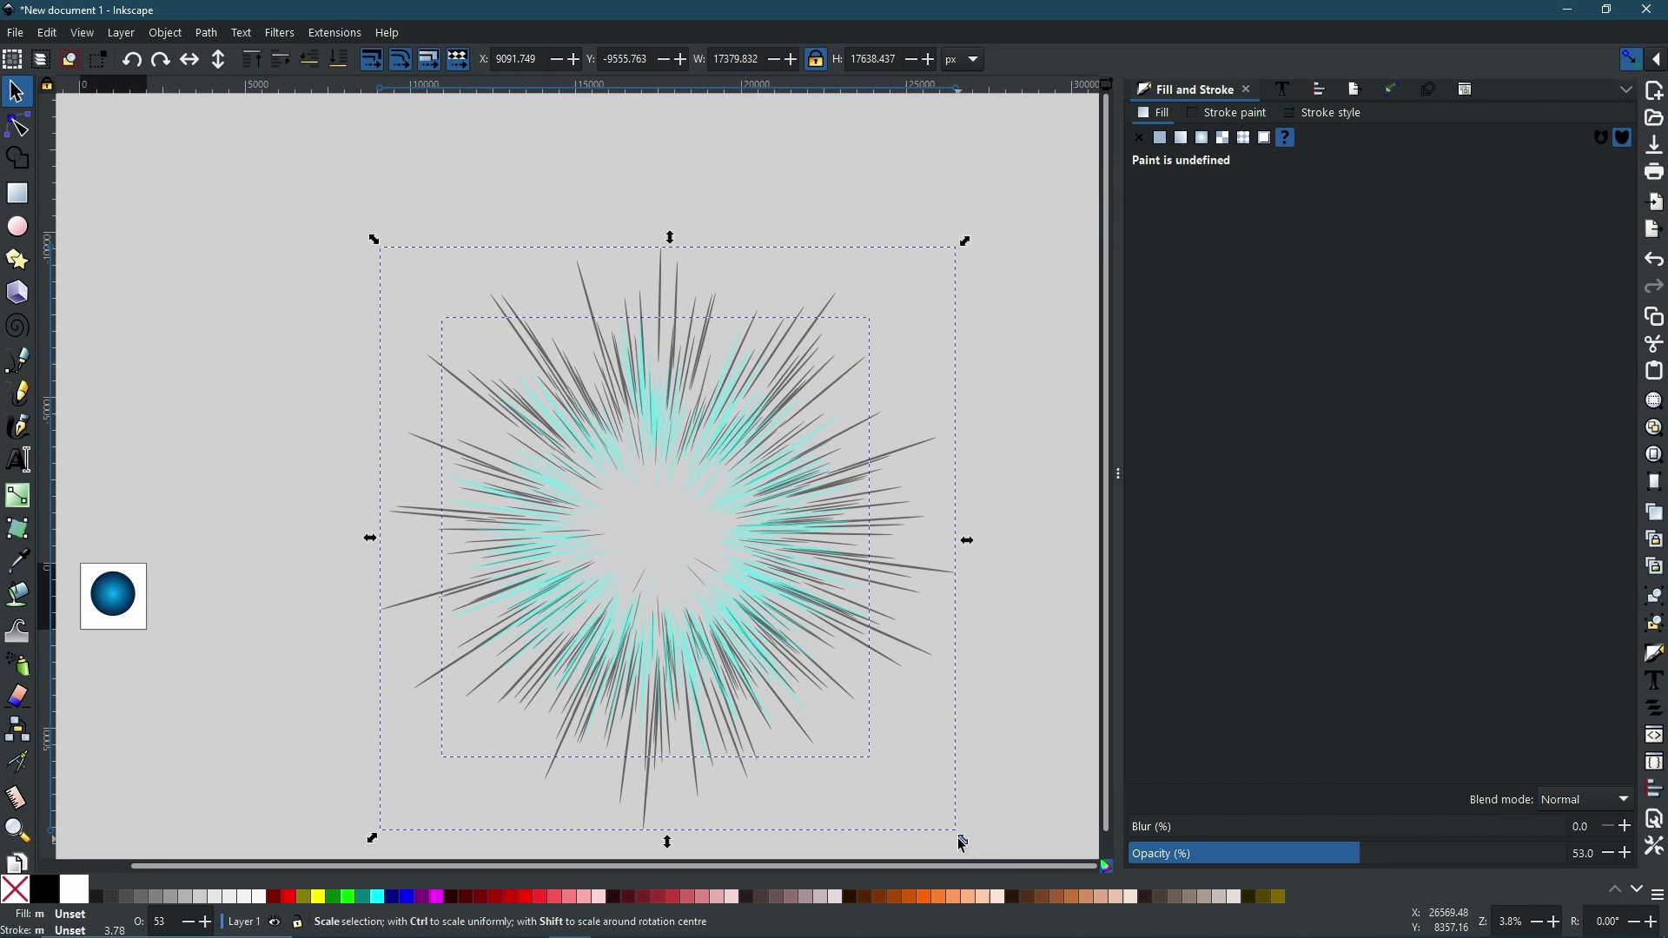
key("ctrl+comma")
key("ctrl+comma")
key("ctrl+comma")
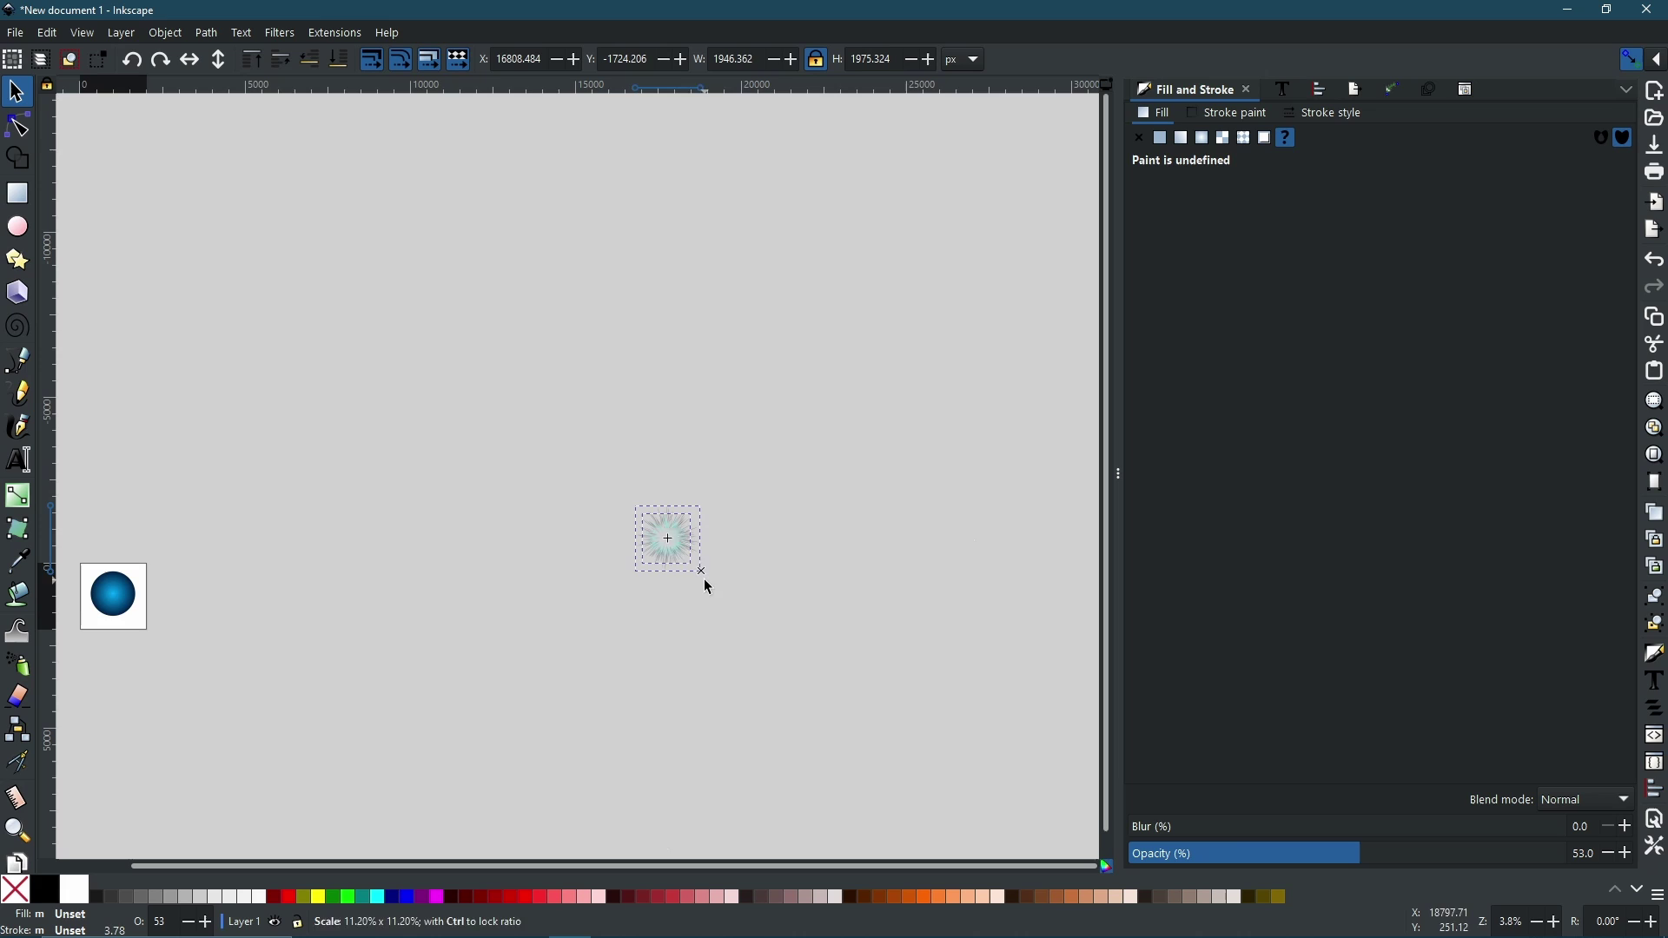
left_click_drag(674, 560, 113, 617)
- Centre the rays horizontally and vertically on the circle, then shrink them to about 80%
key("5")
left_click(596, 440, "shift")
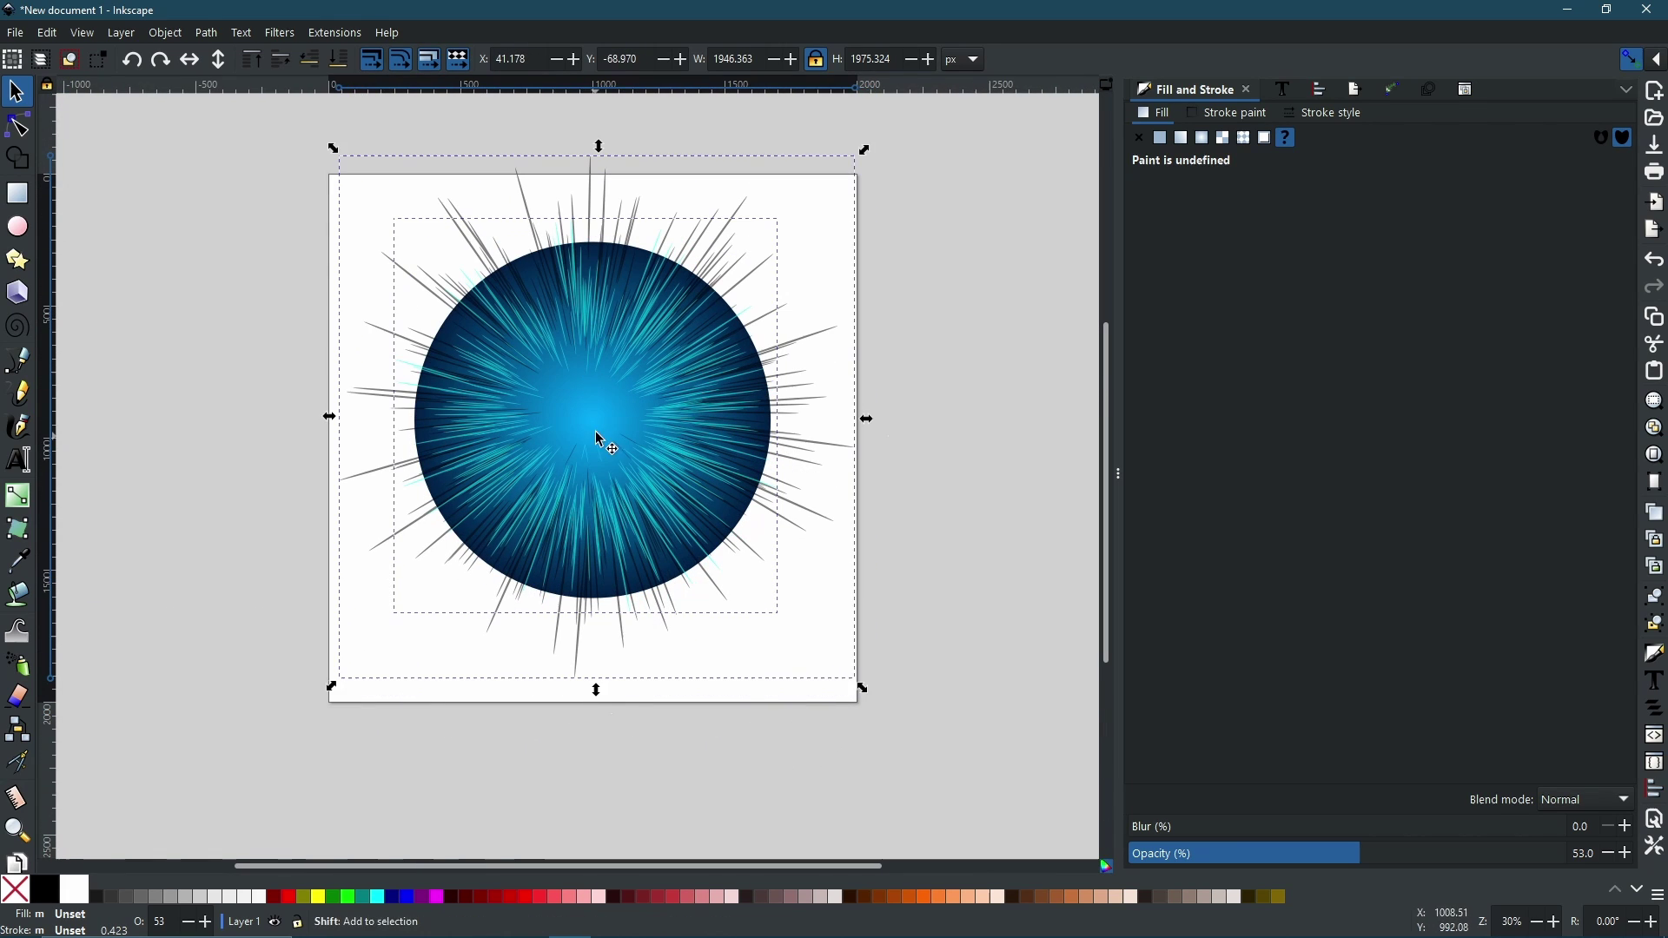
left_click(1322, 90)
left_click(1213, 260)
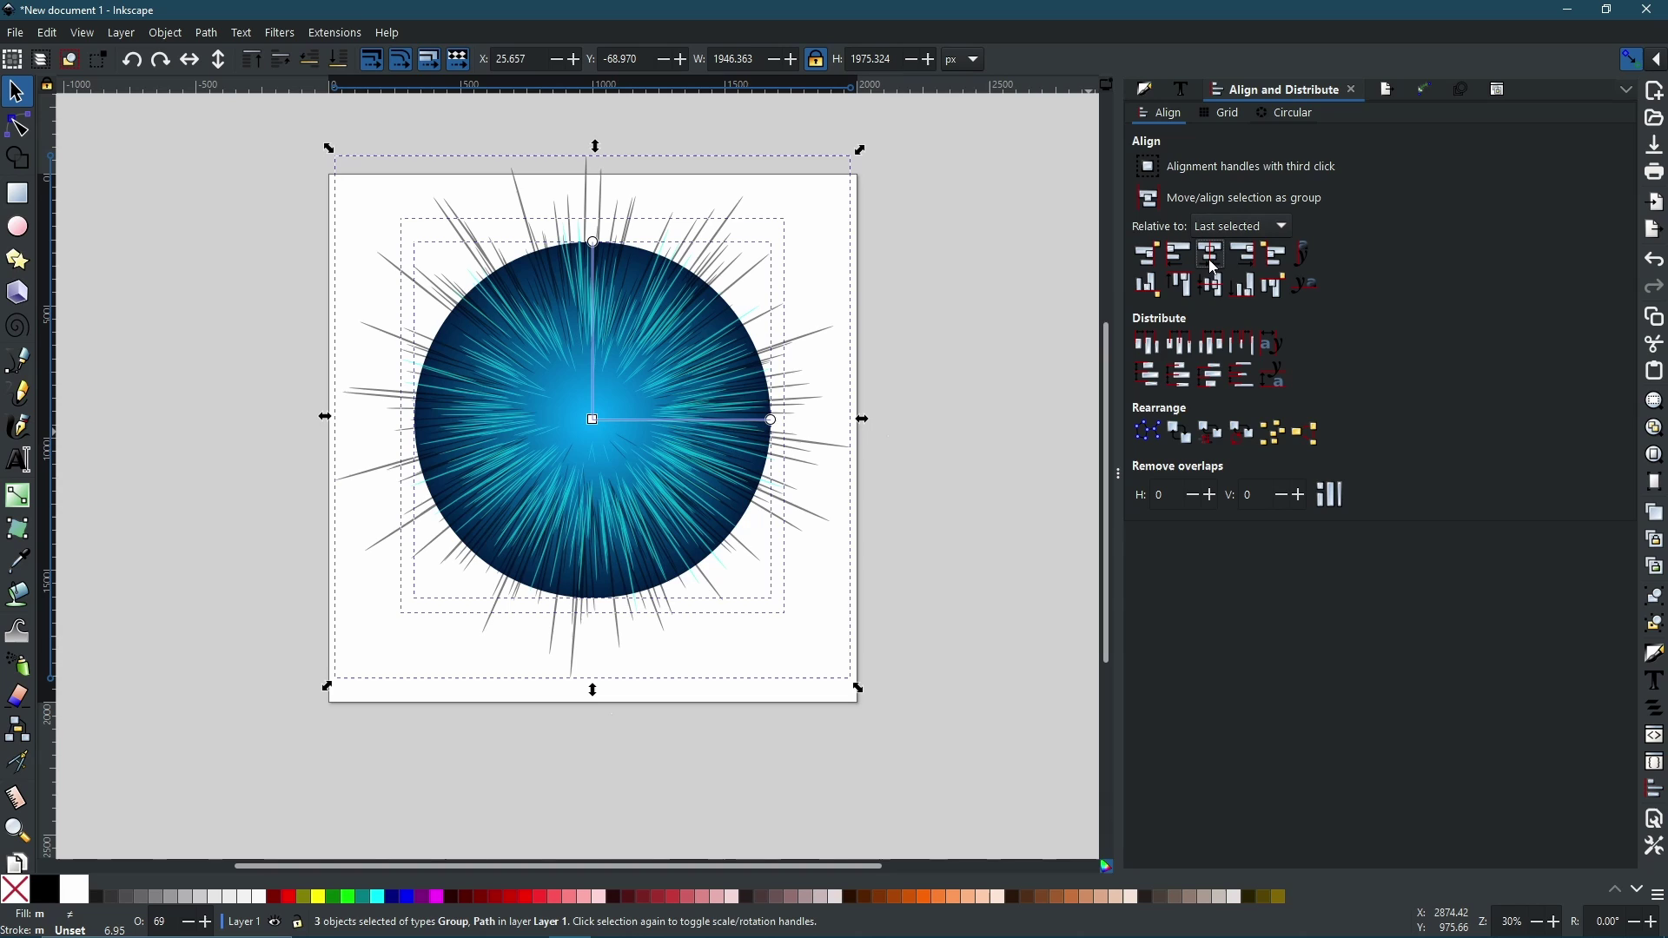
left_click(1213, 287)
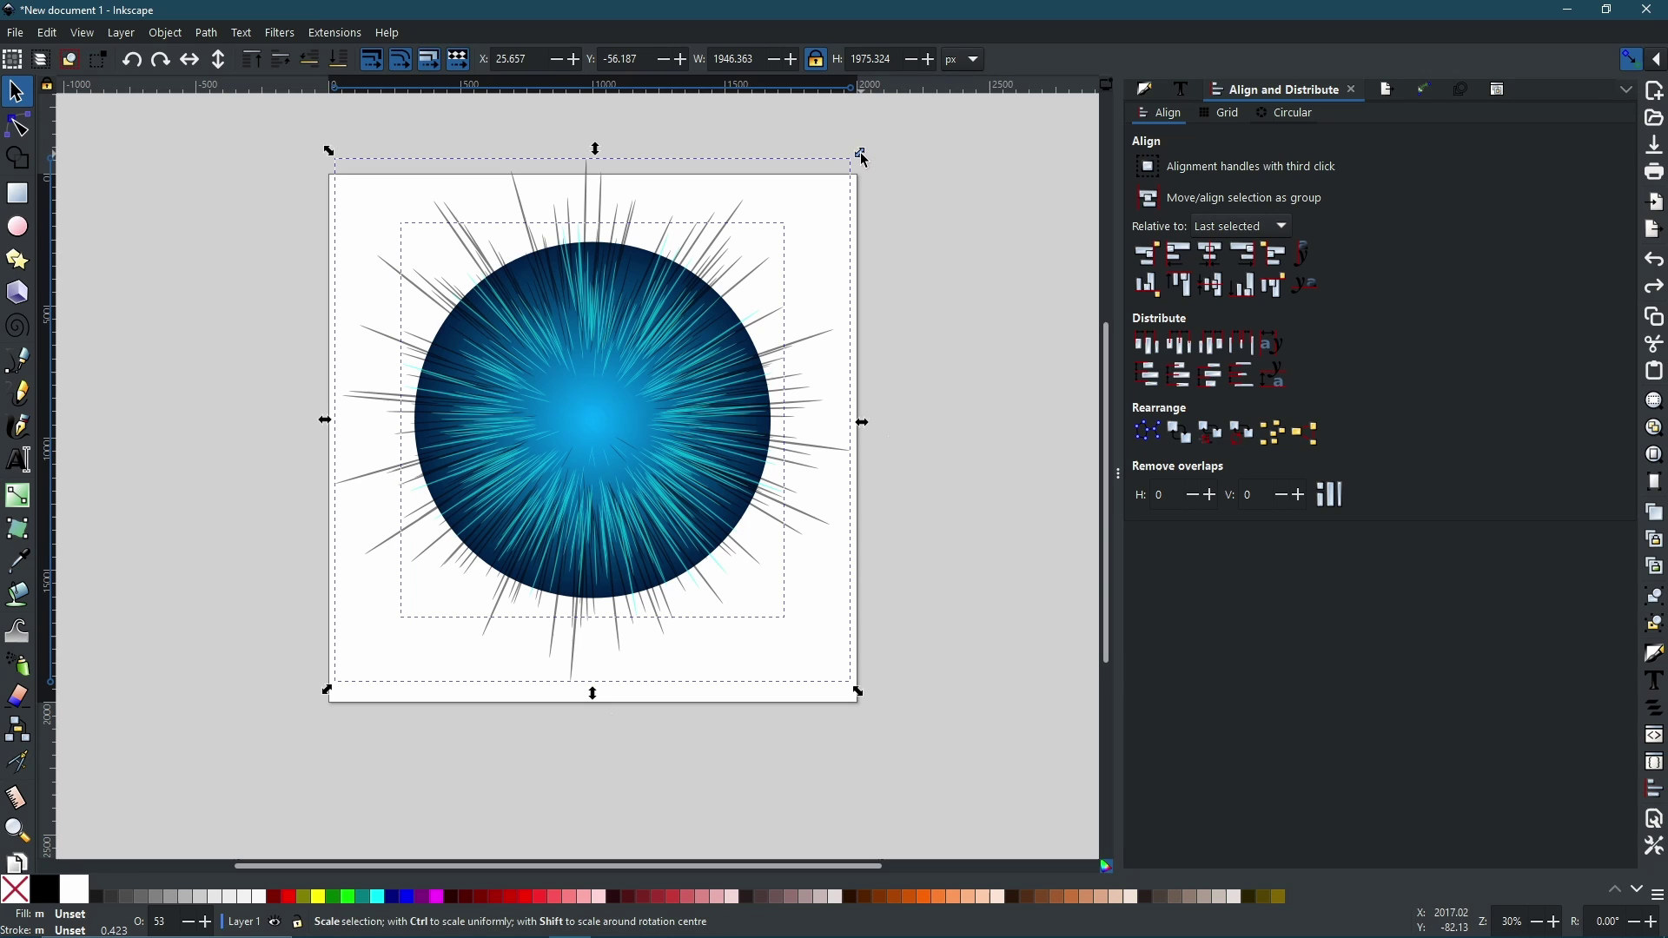
left_click_drag(849, 179, 837, 204)
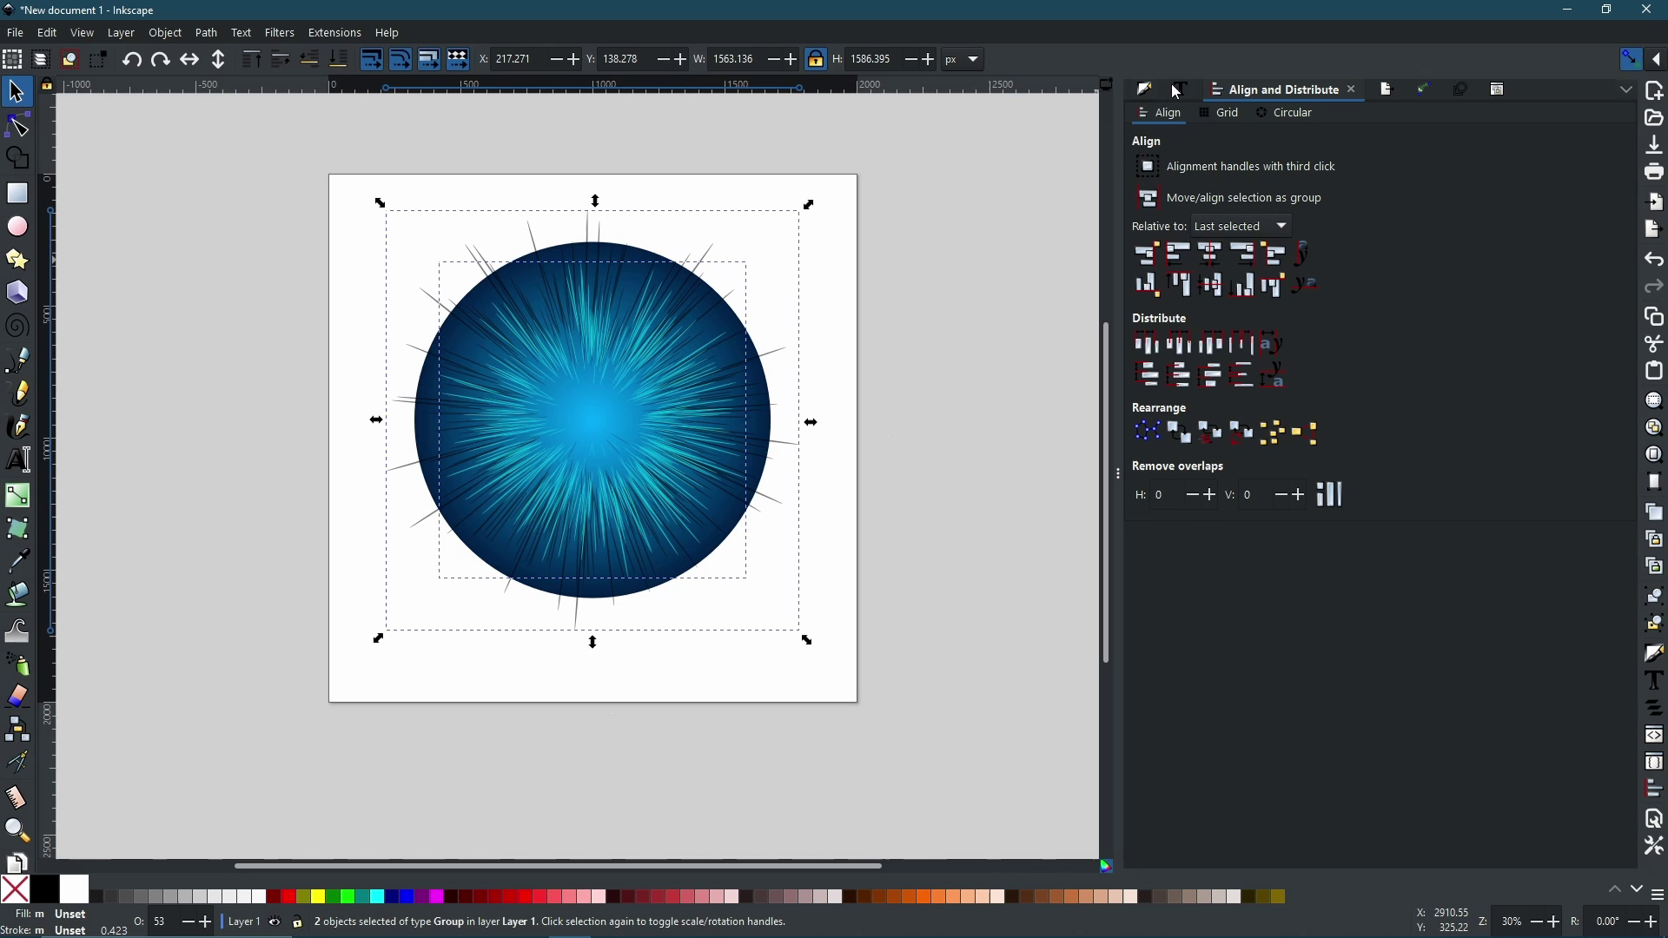
- Apply a 3% blur to both ray groups in Fill and Stroke
key("ctrl+shift+t")
left_click(1148, 94)
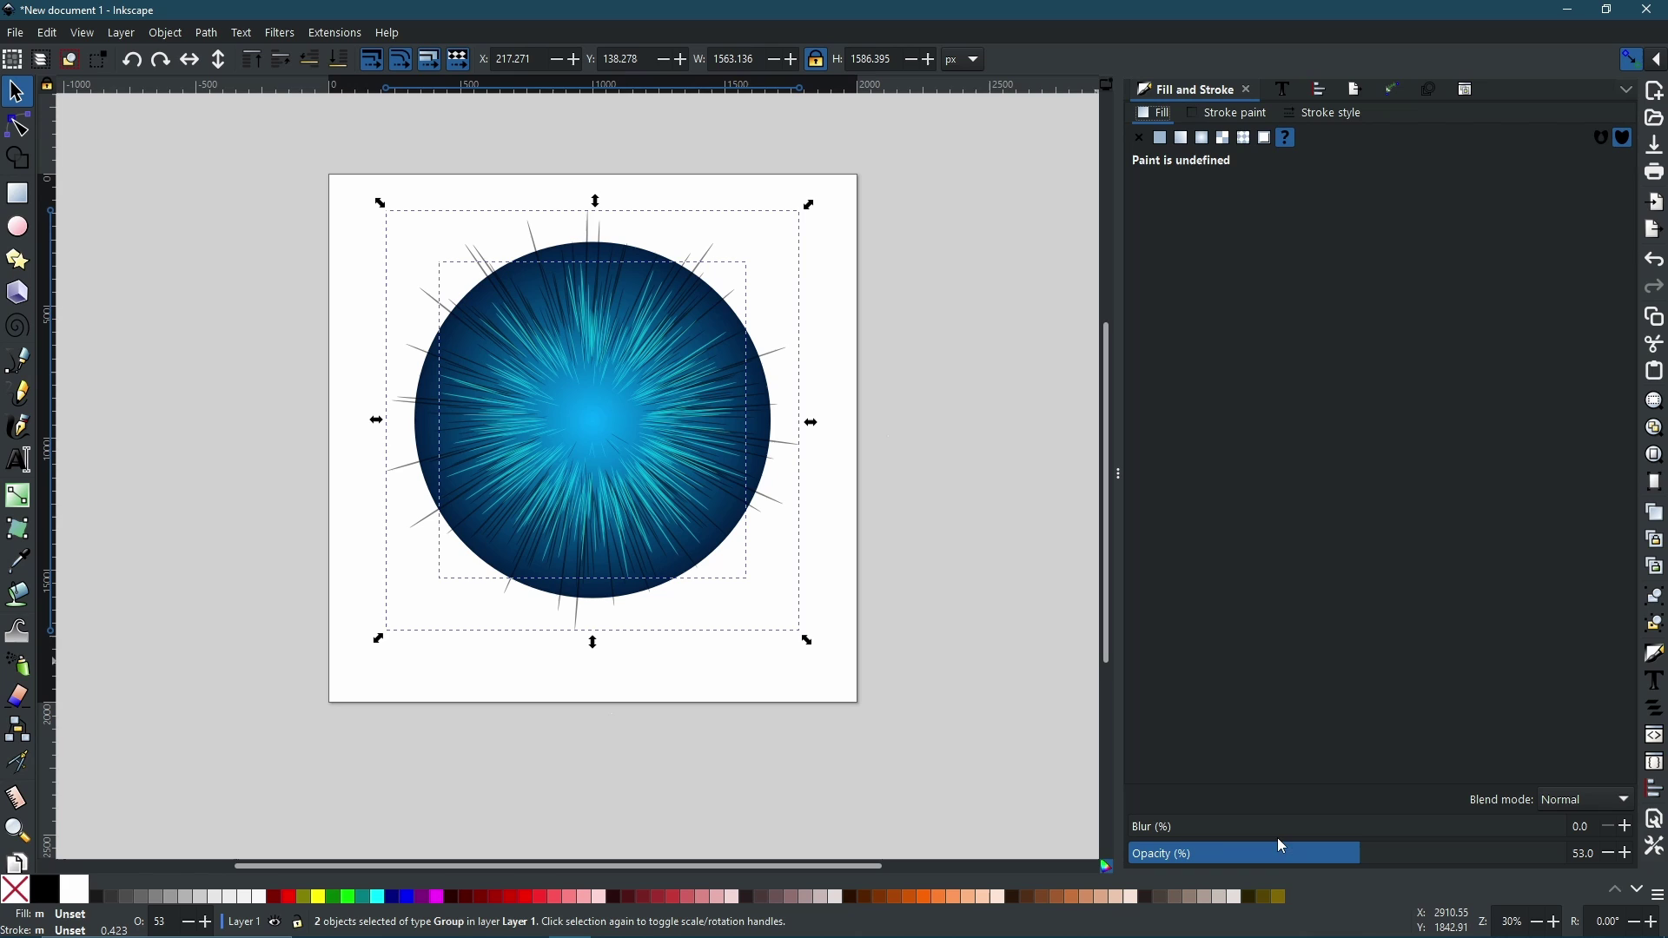
left_click(1143, 835)
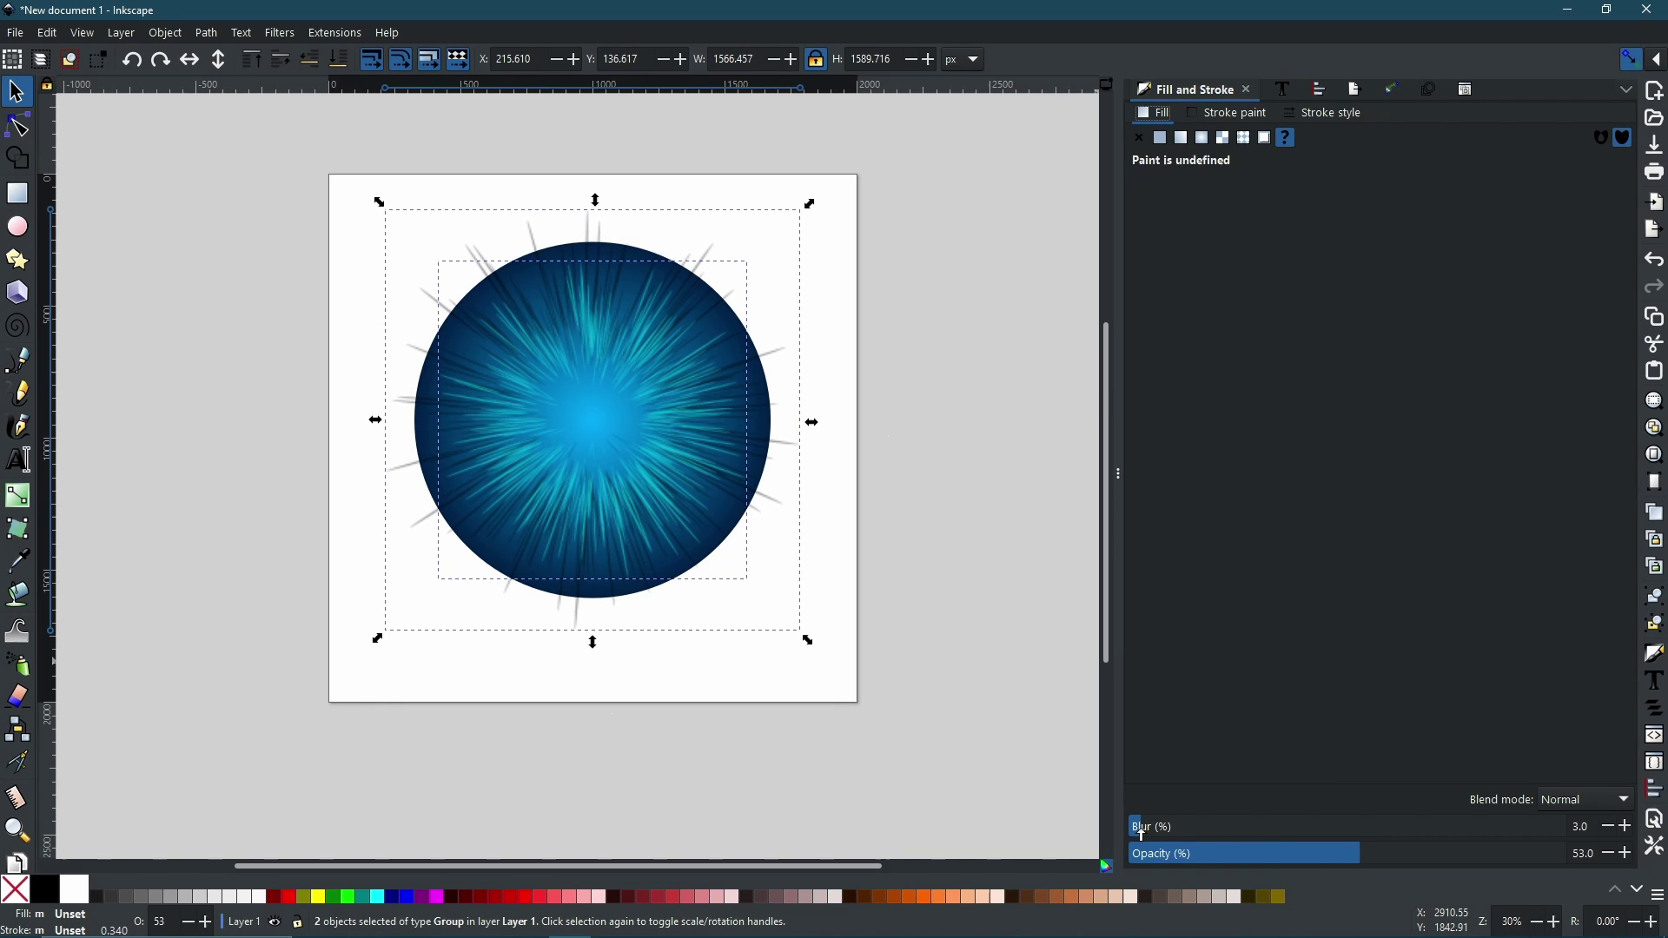
scroll(566, 432, "up", 3)
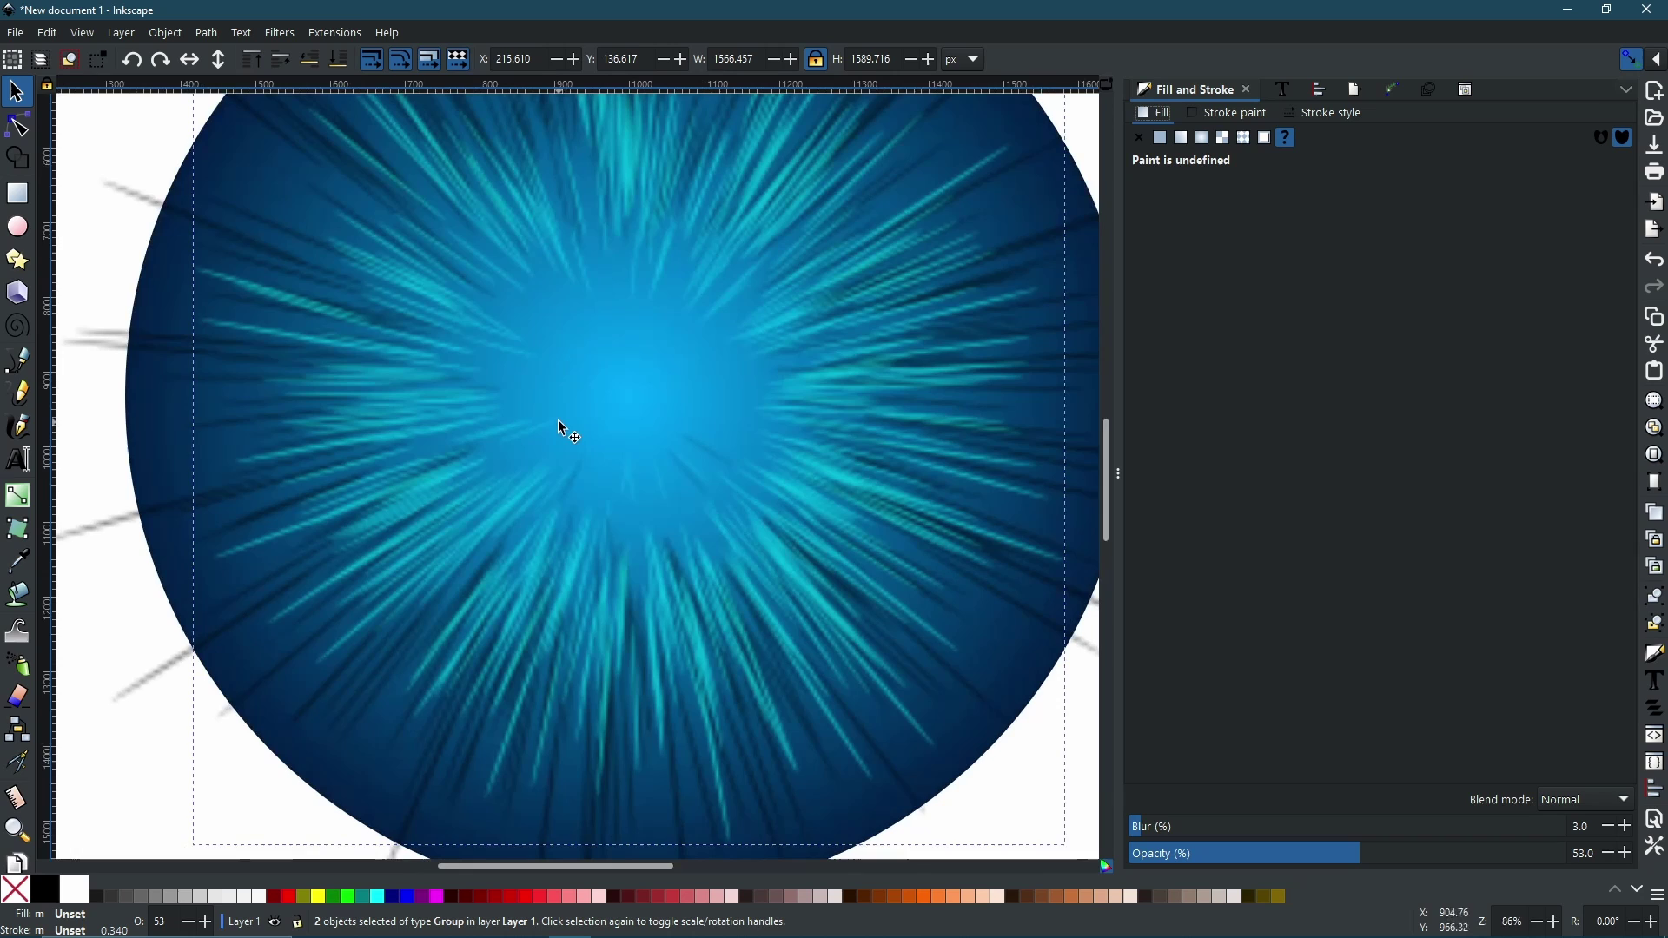
scroll(588, 434, "down", 2)
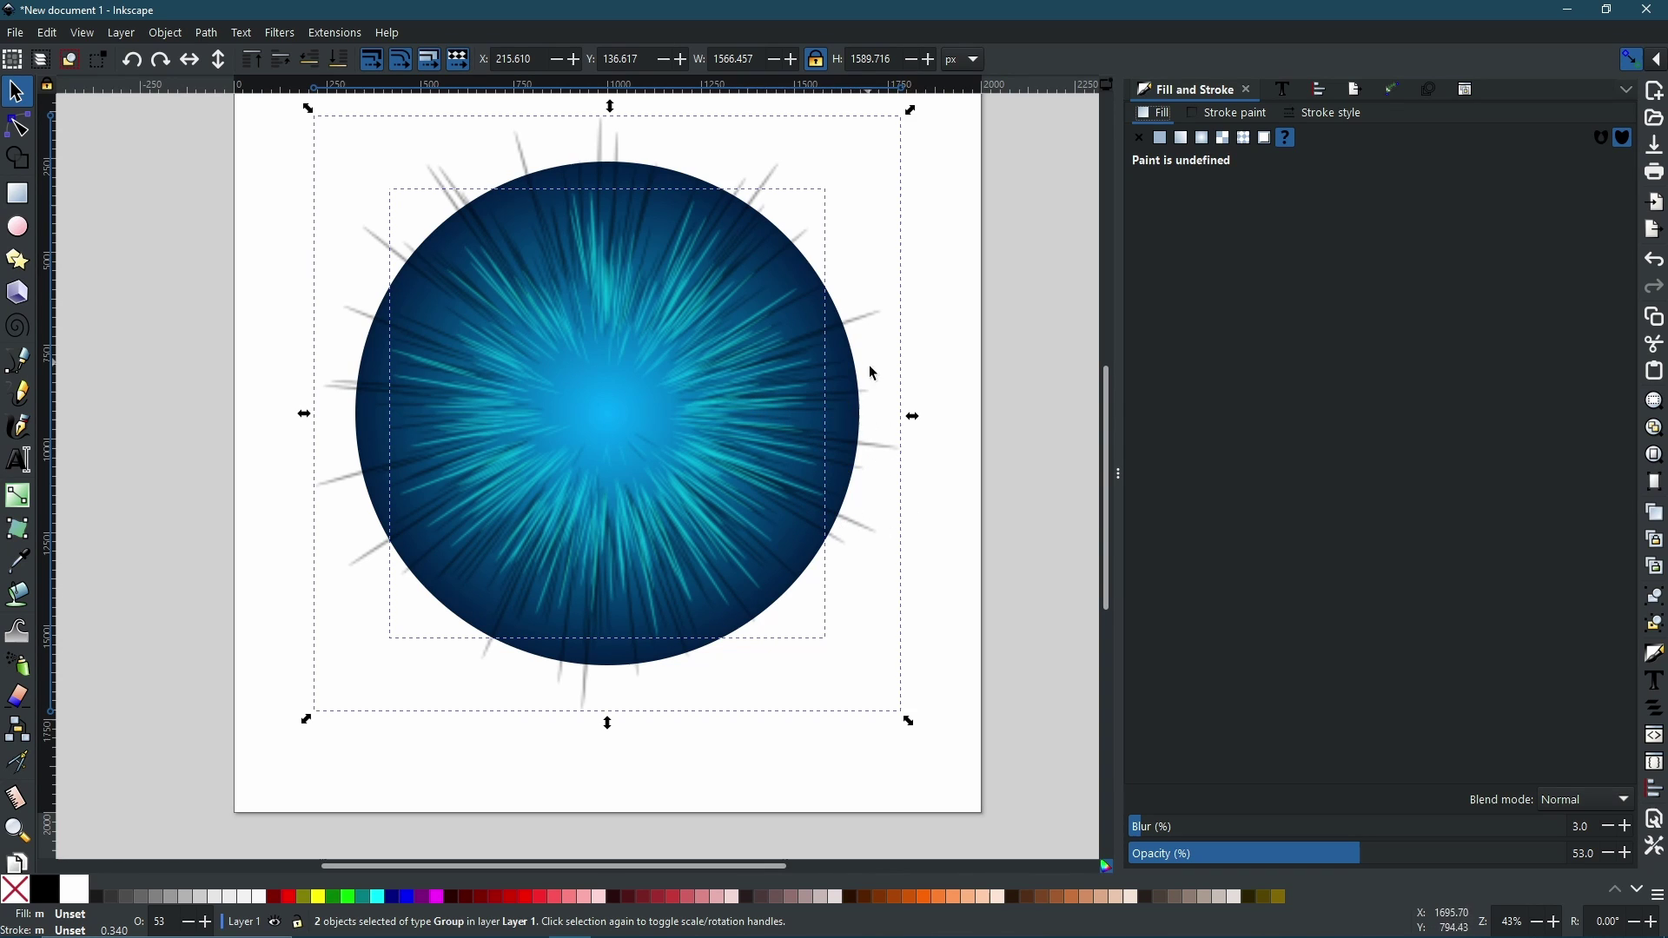
- Raise the gradient circle to the top, duplicate it, and clip the streak group to it
left_click(860, 424)
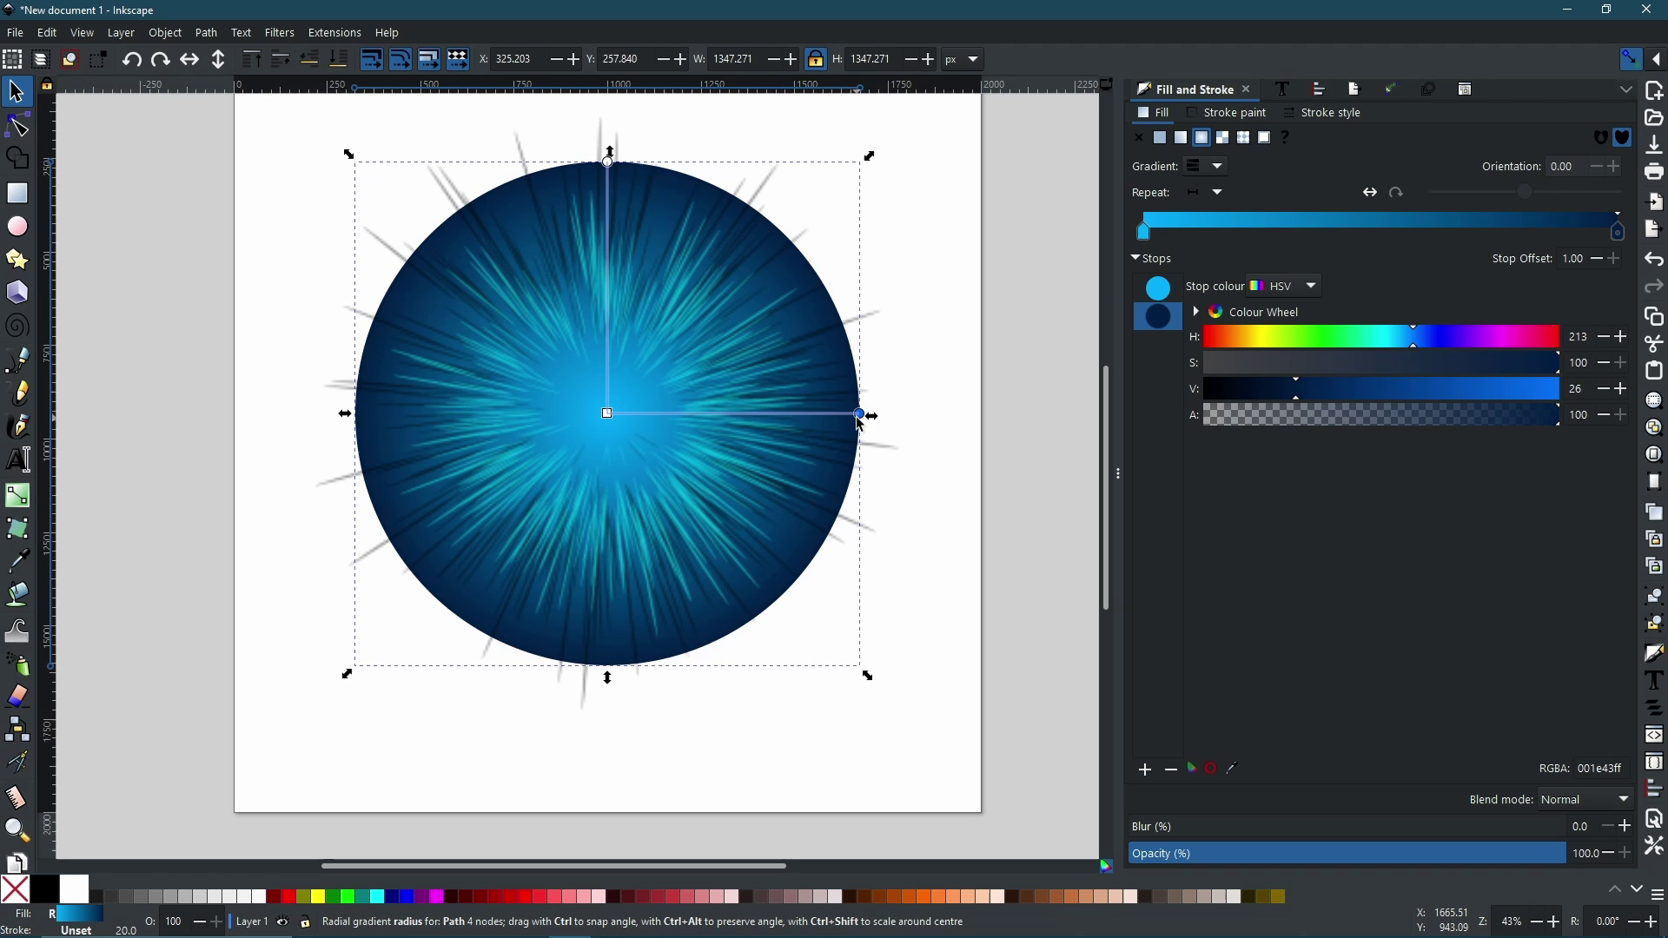
key("Home")
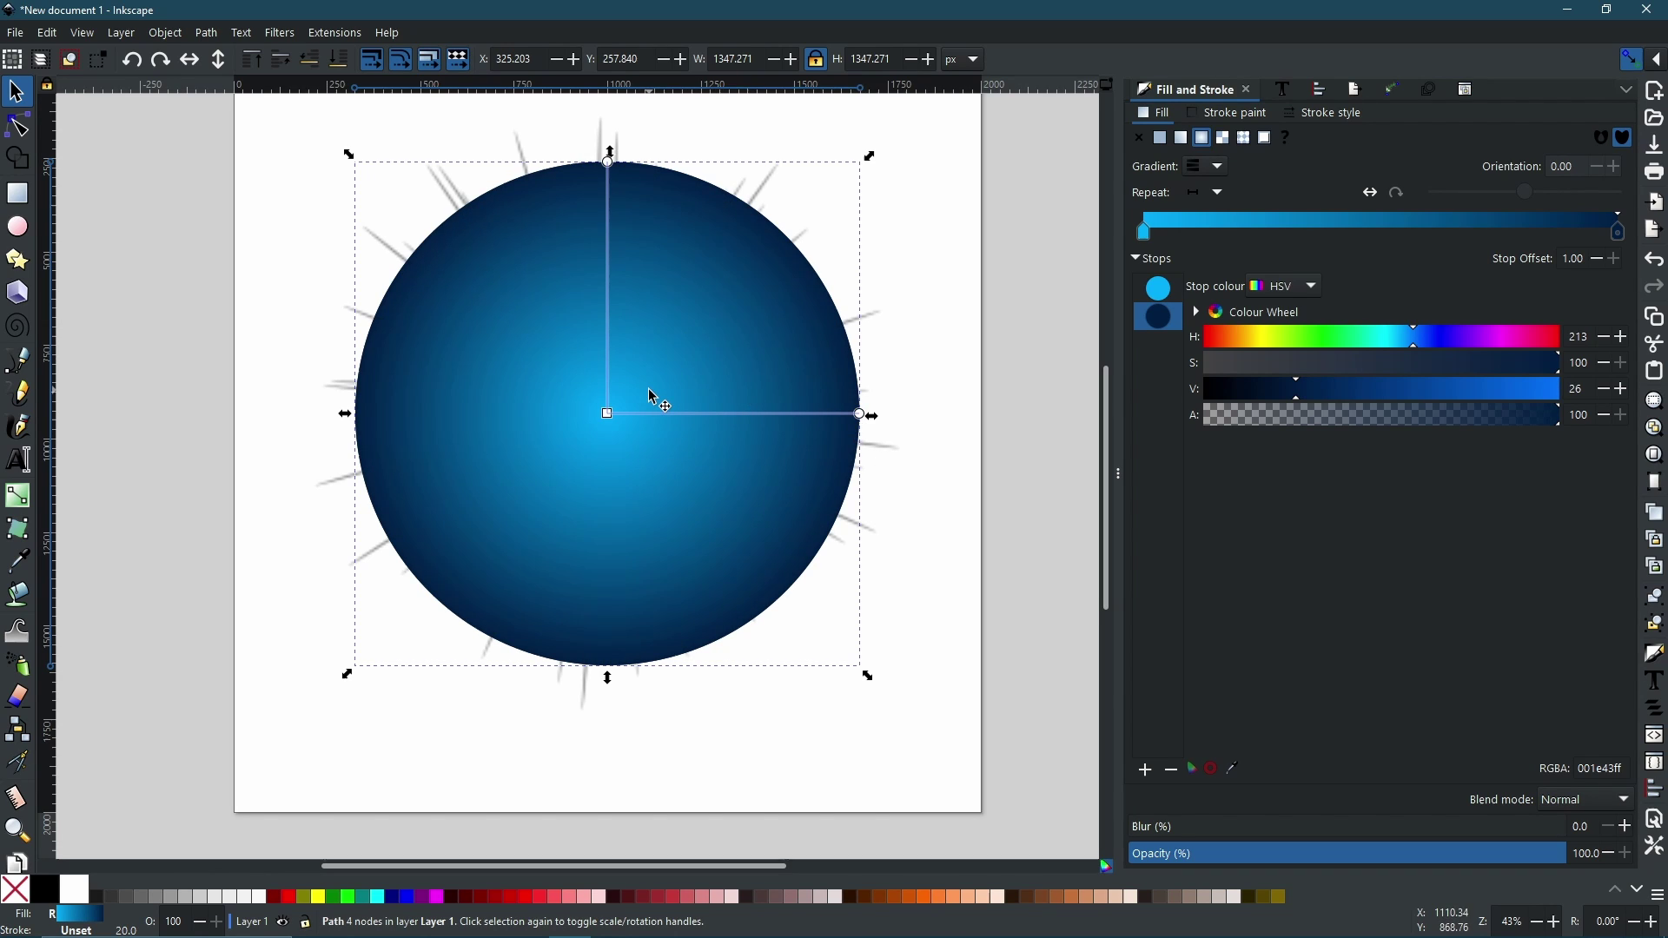
right_click(612, 303)
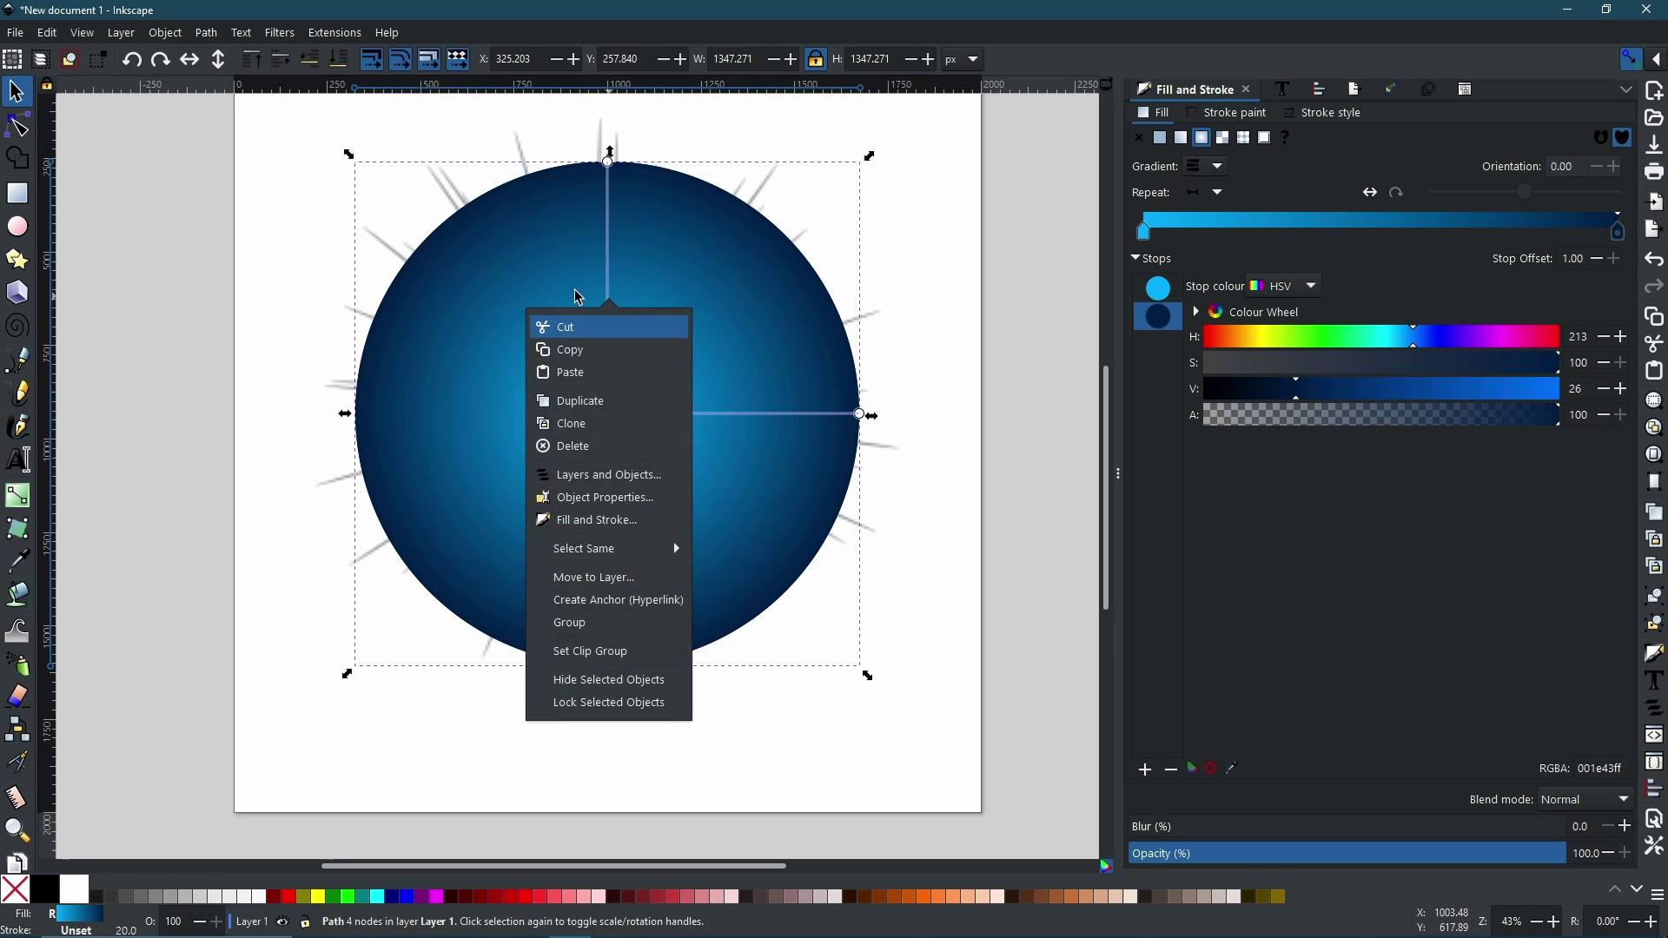
left_click(597, 403)
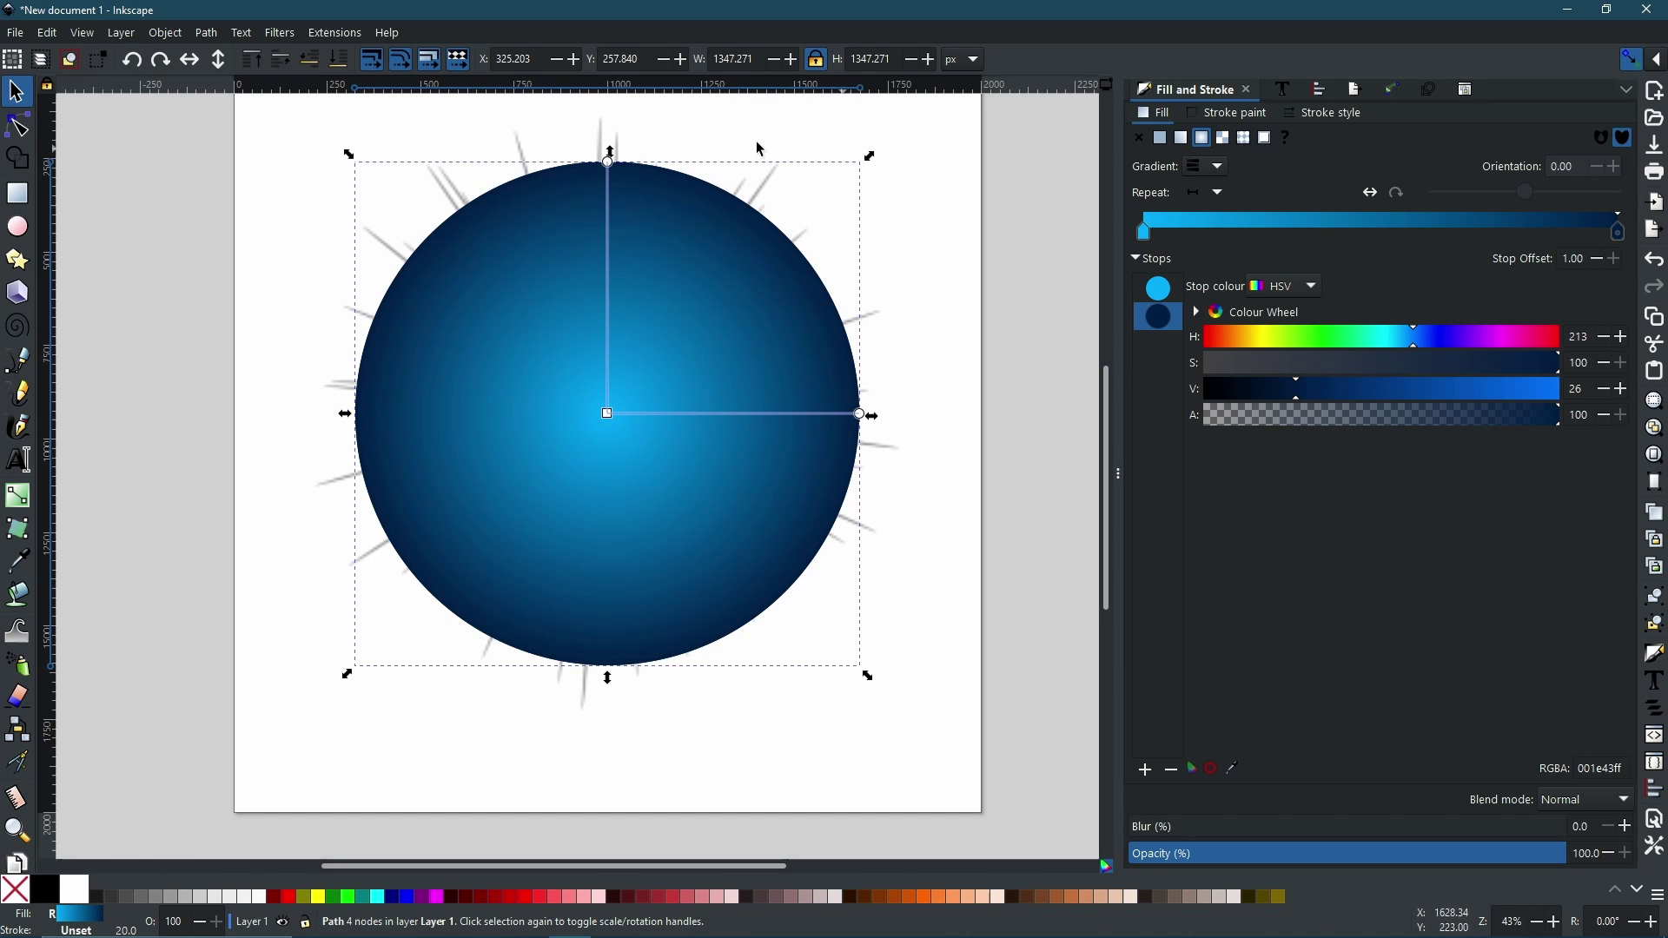
left_click(519, 150, "shift")
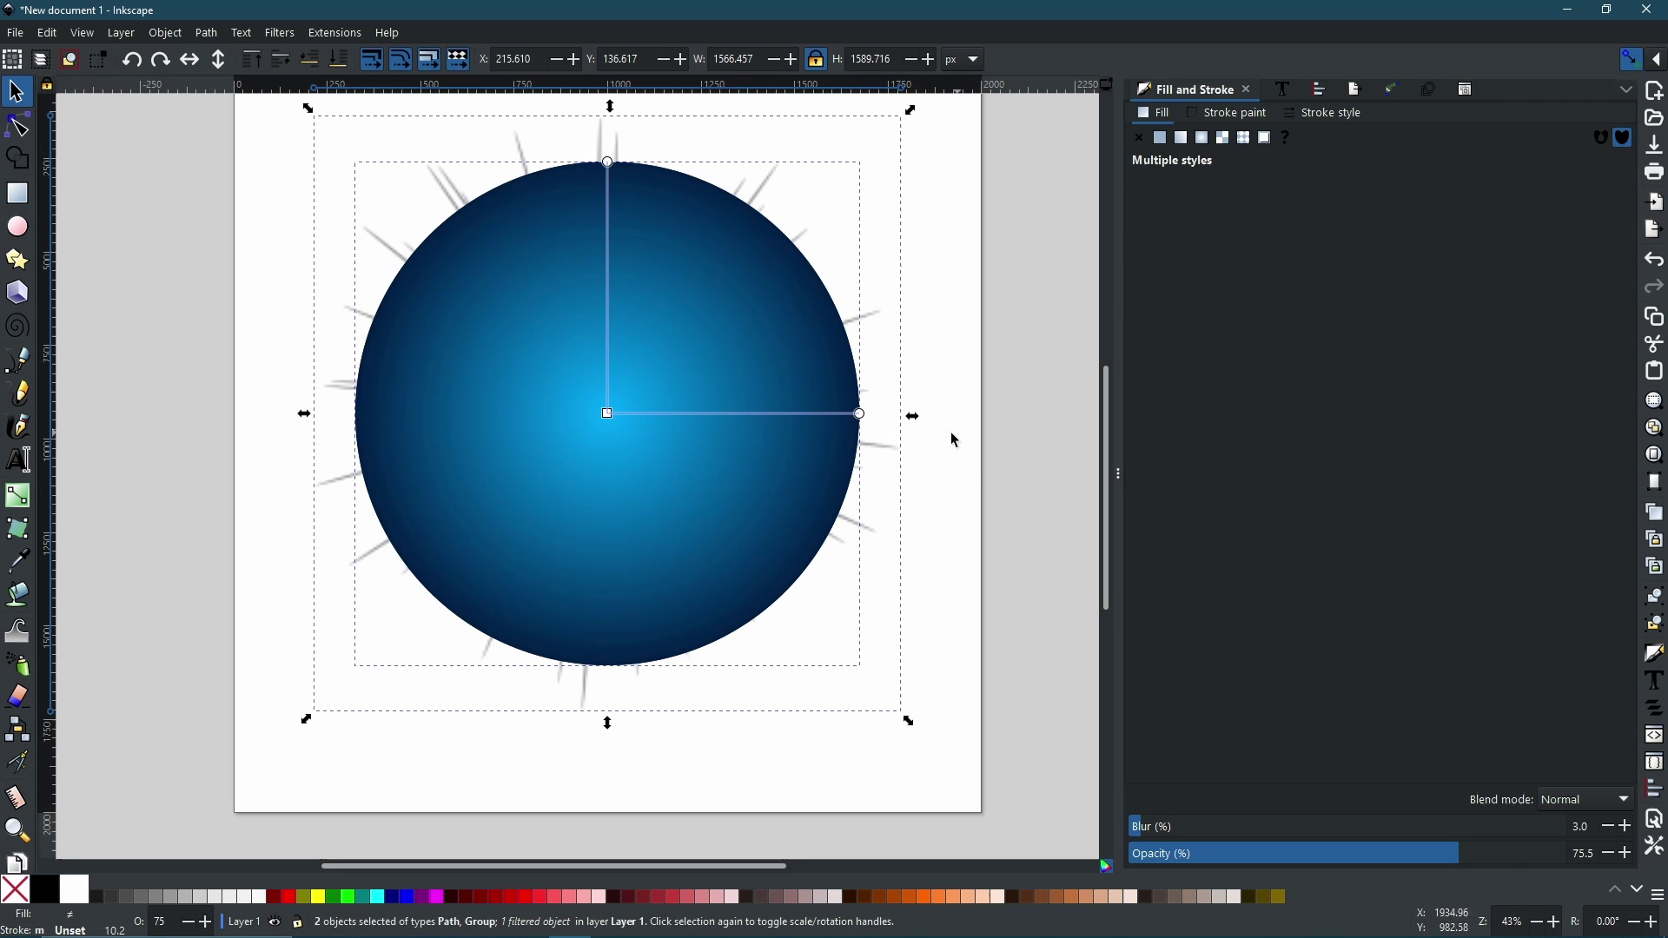
right_click(708, 283)
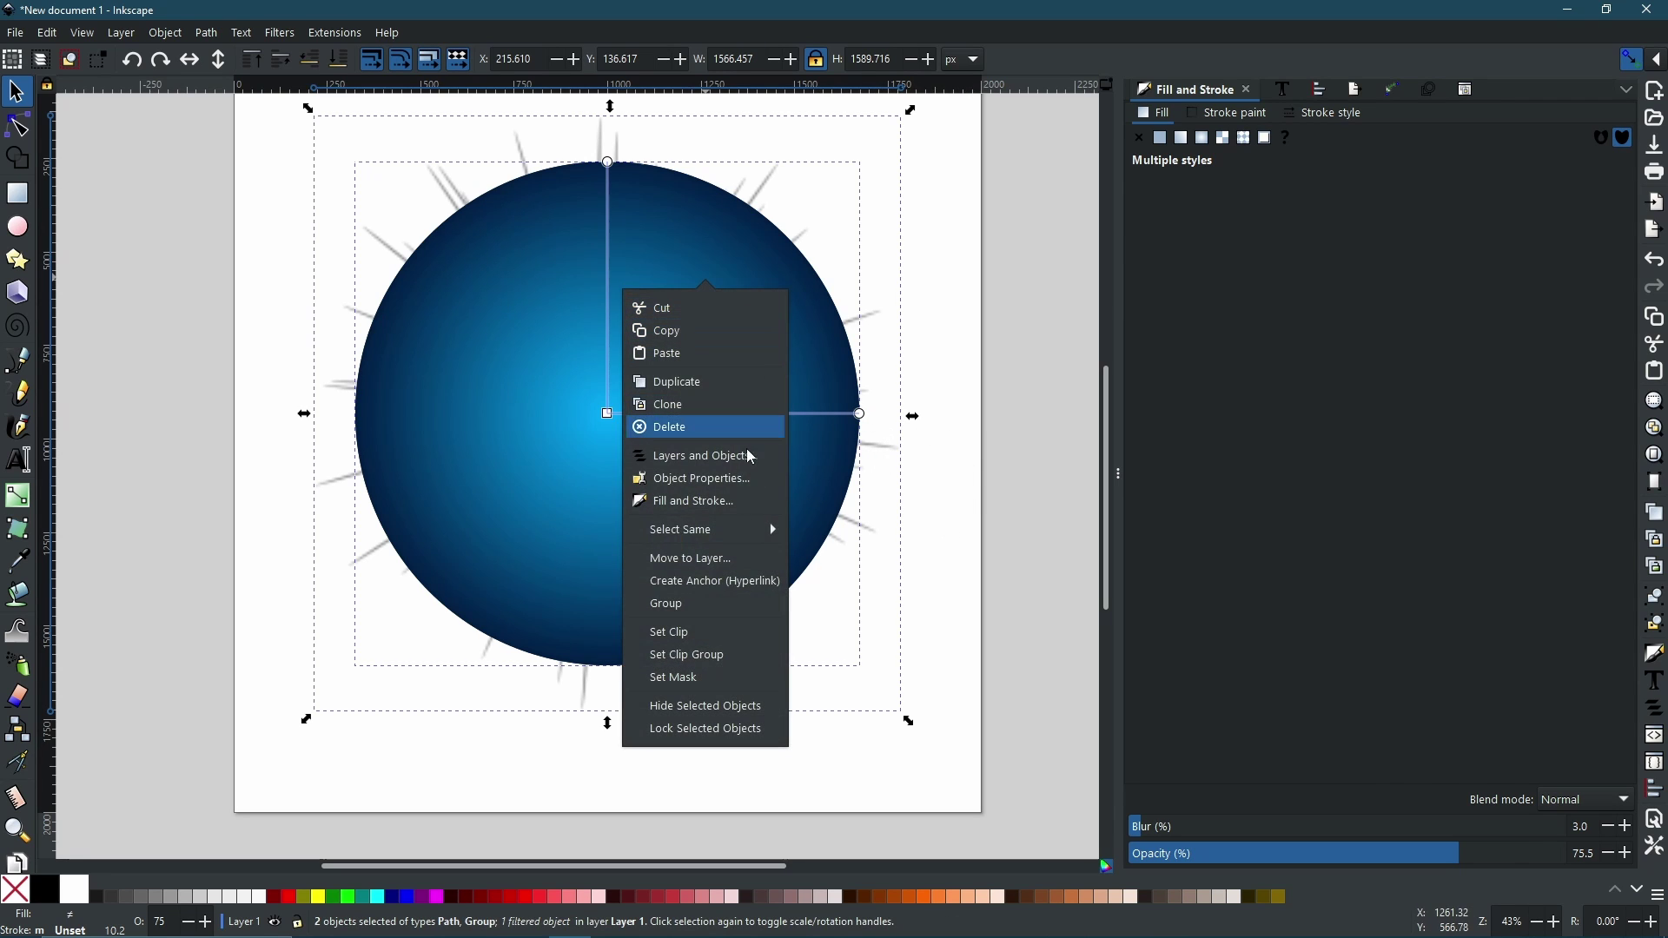
left_click(693, 640)
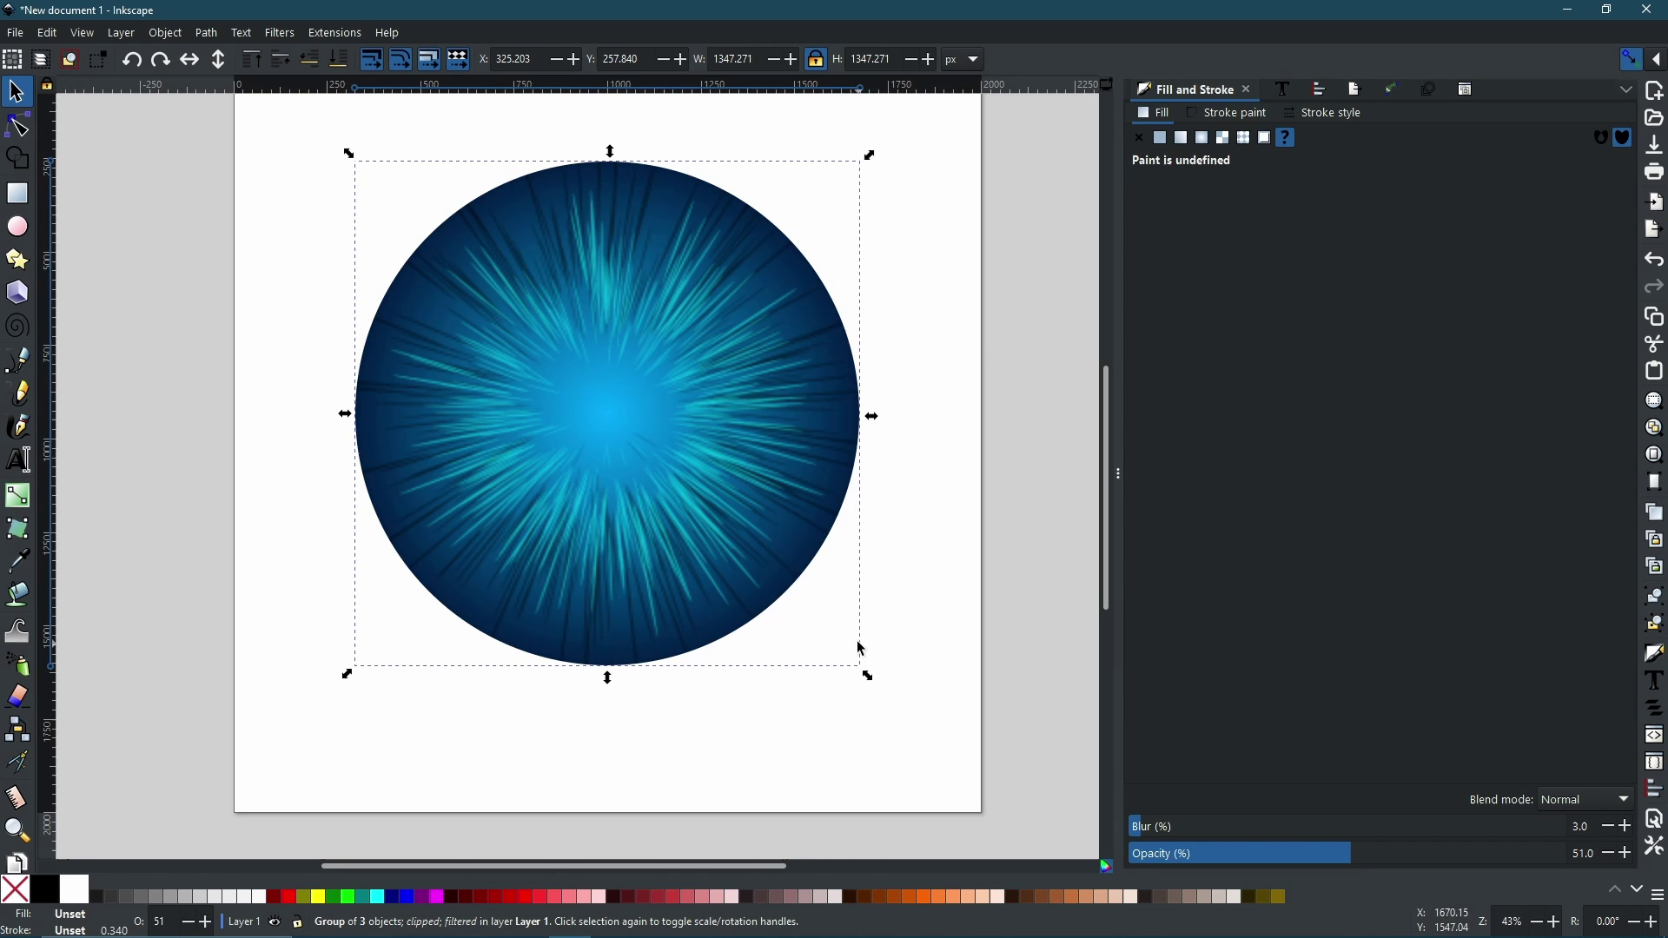
- Fill the spare circle black, shrink it to pupil size, and blur its edge about 14%
left_click(695, 454, "ctrl")
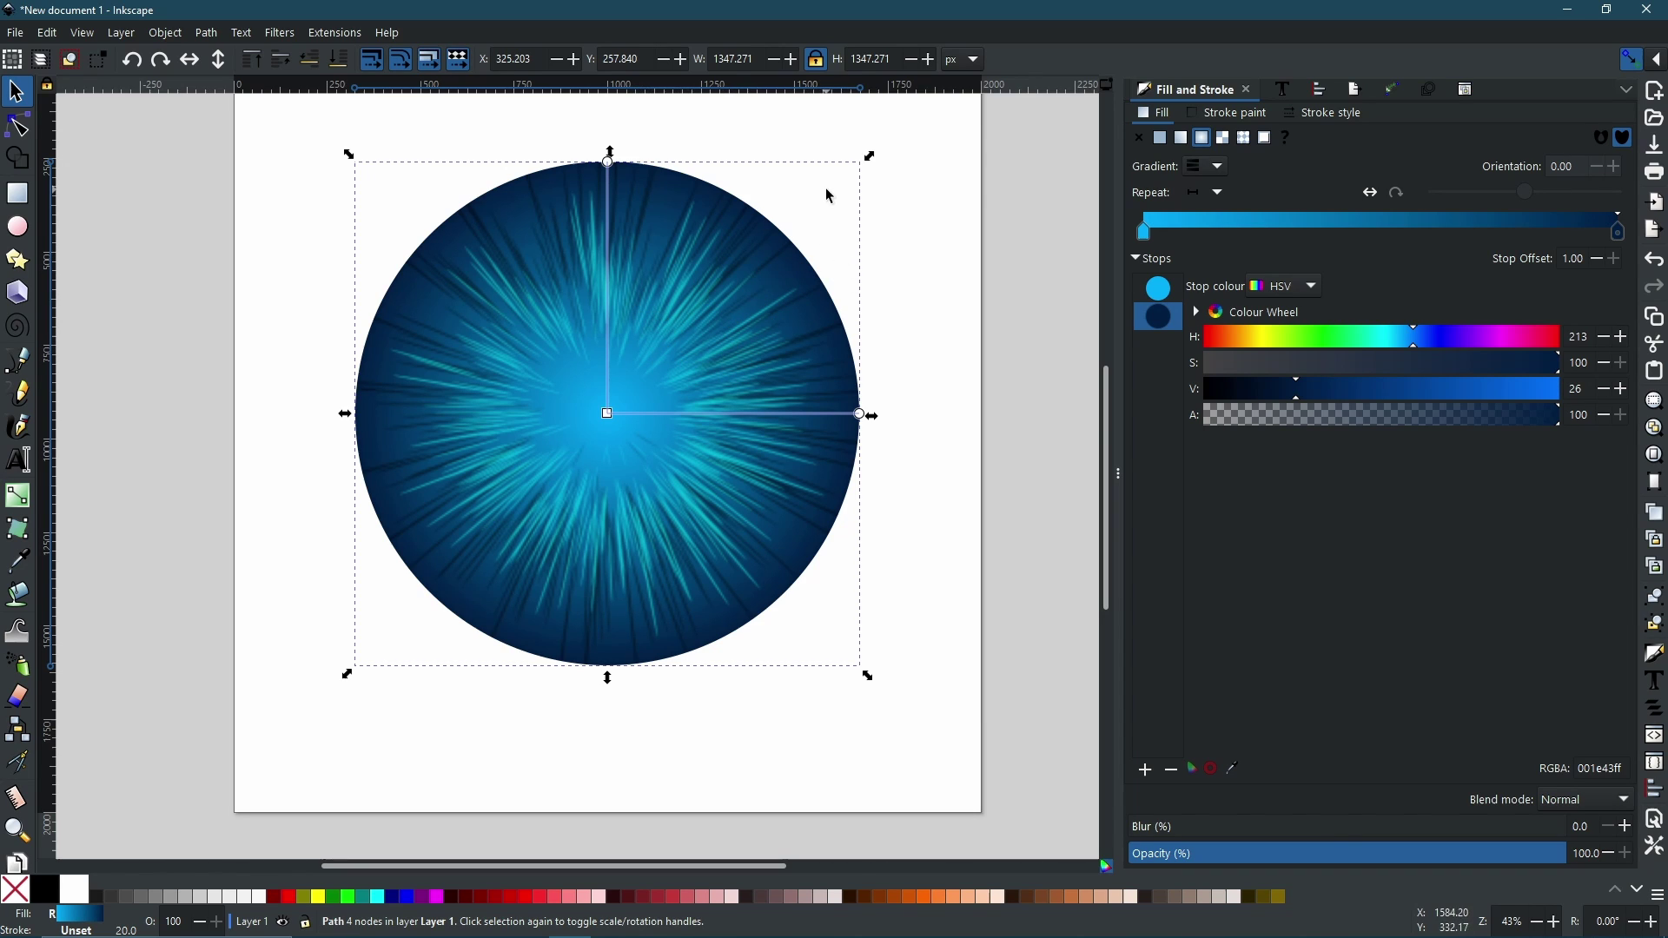
key("ctrl+z")
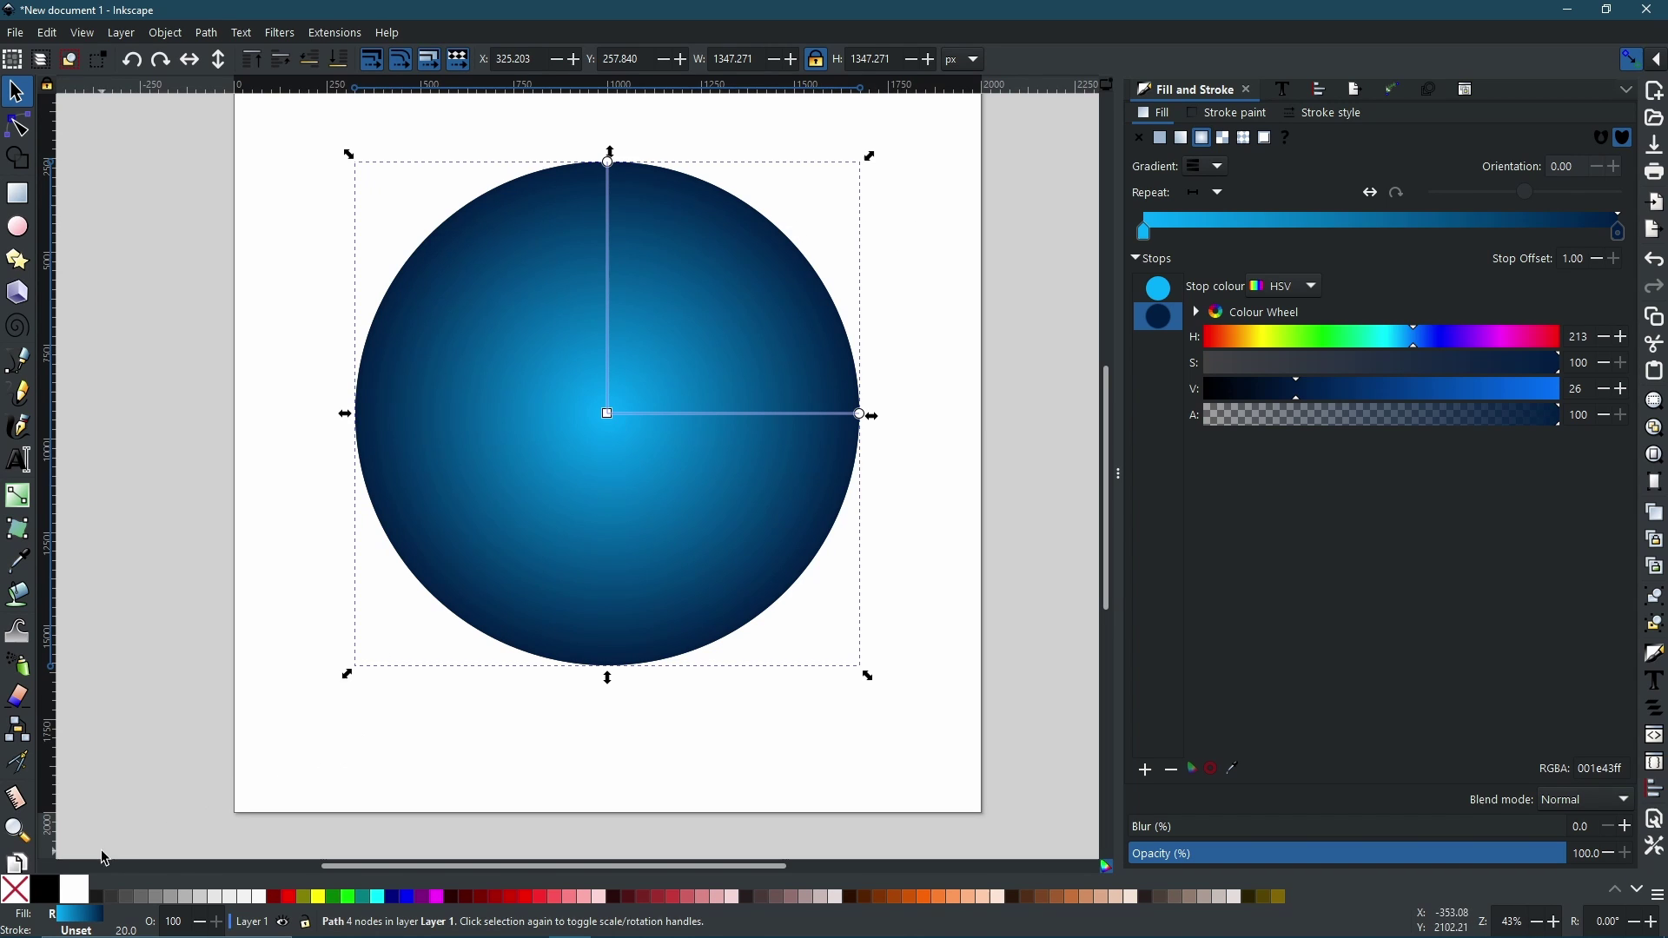
left_click(44, 898)
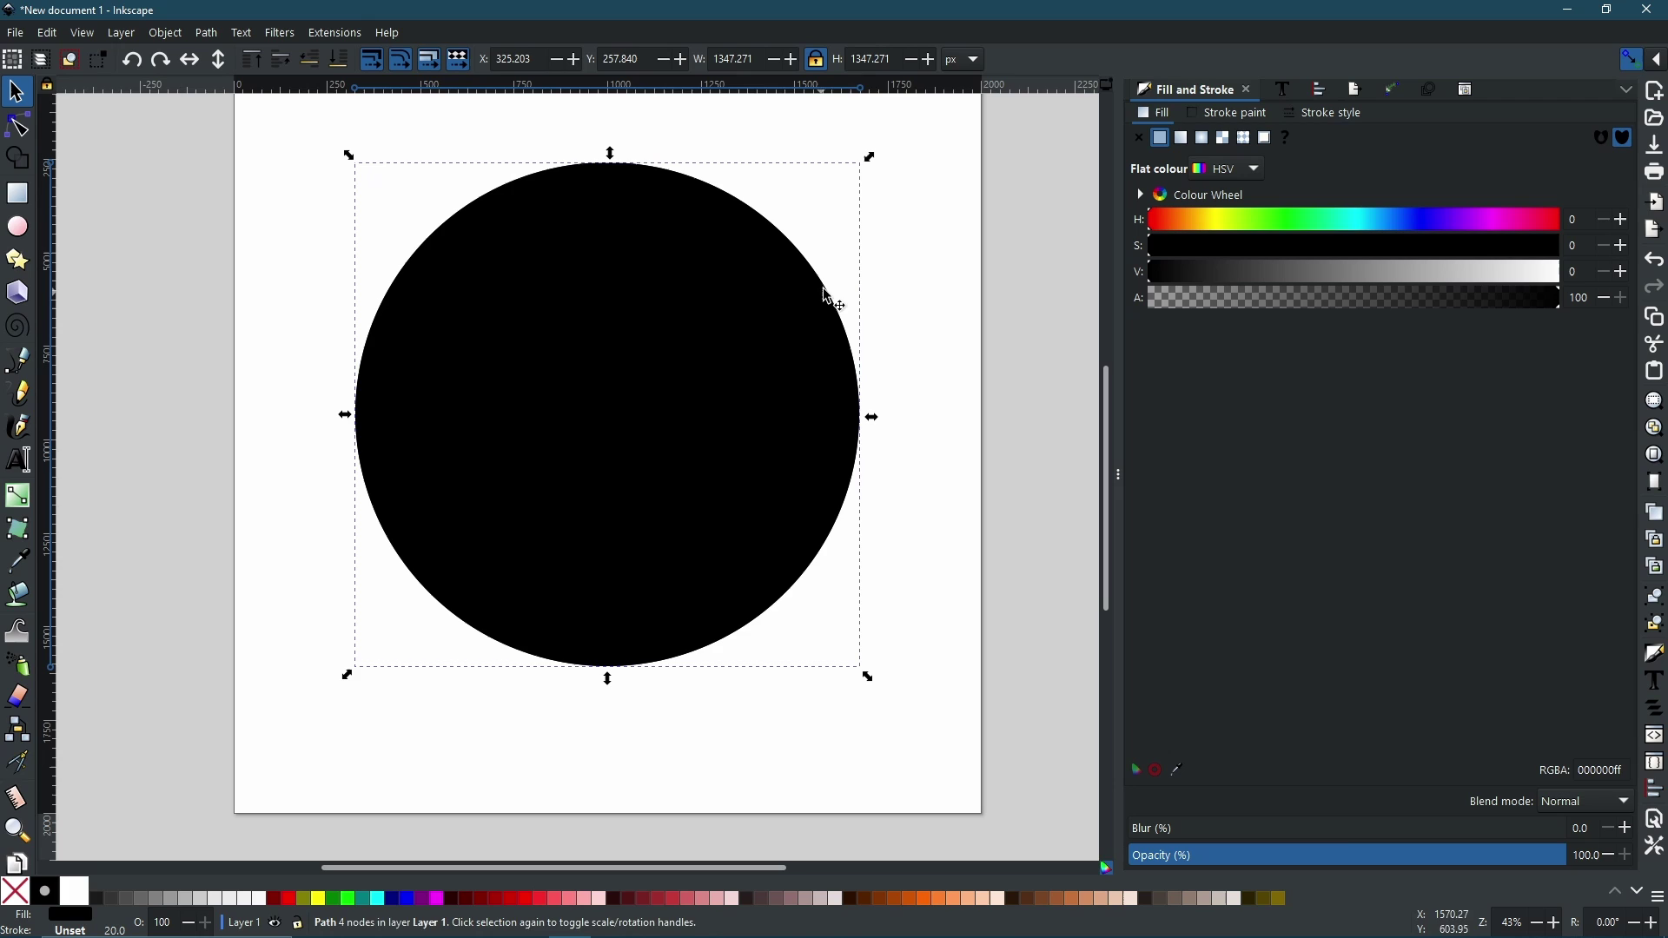
left_click_drag(873, 160, 733, 335)
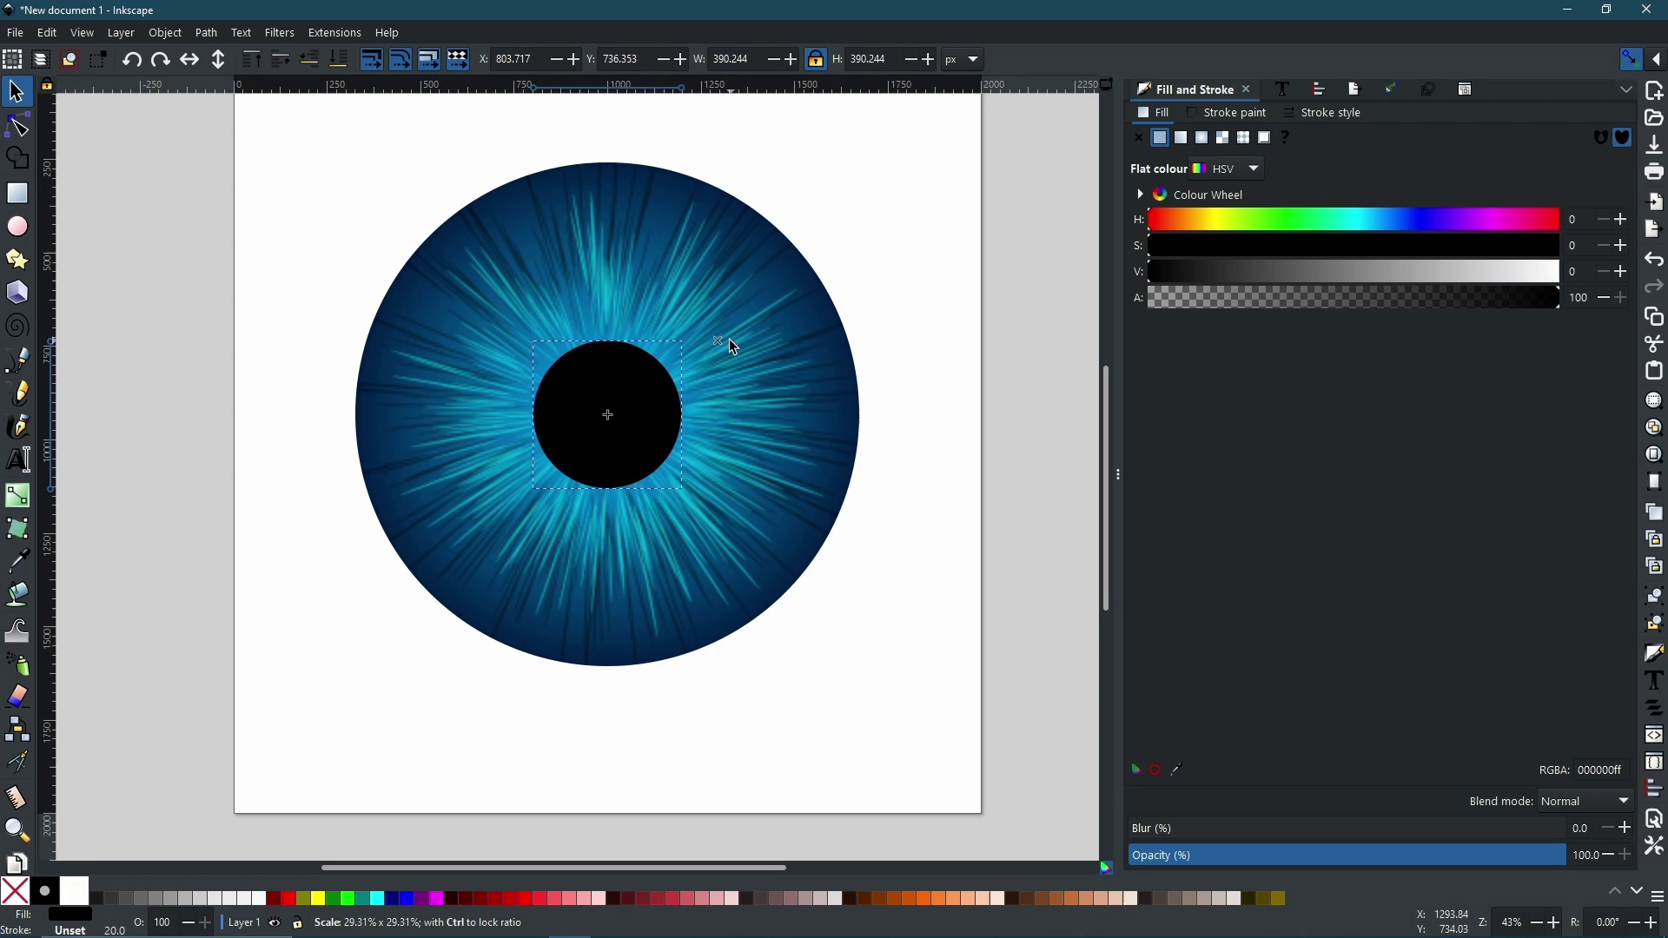
left_click_drag(729, 339, 728, 344)
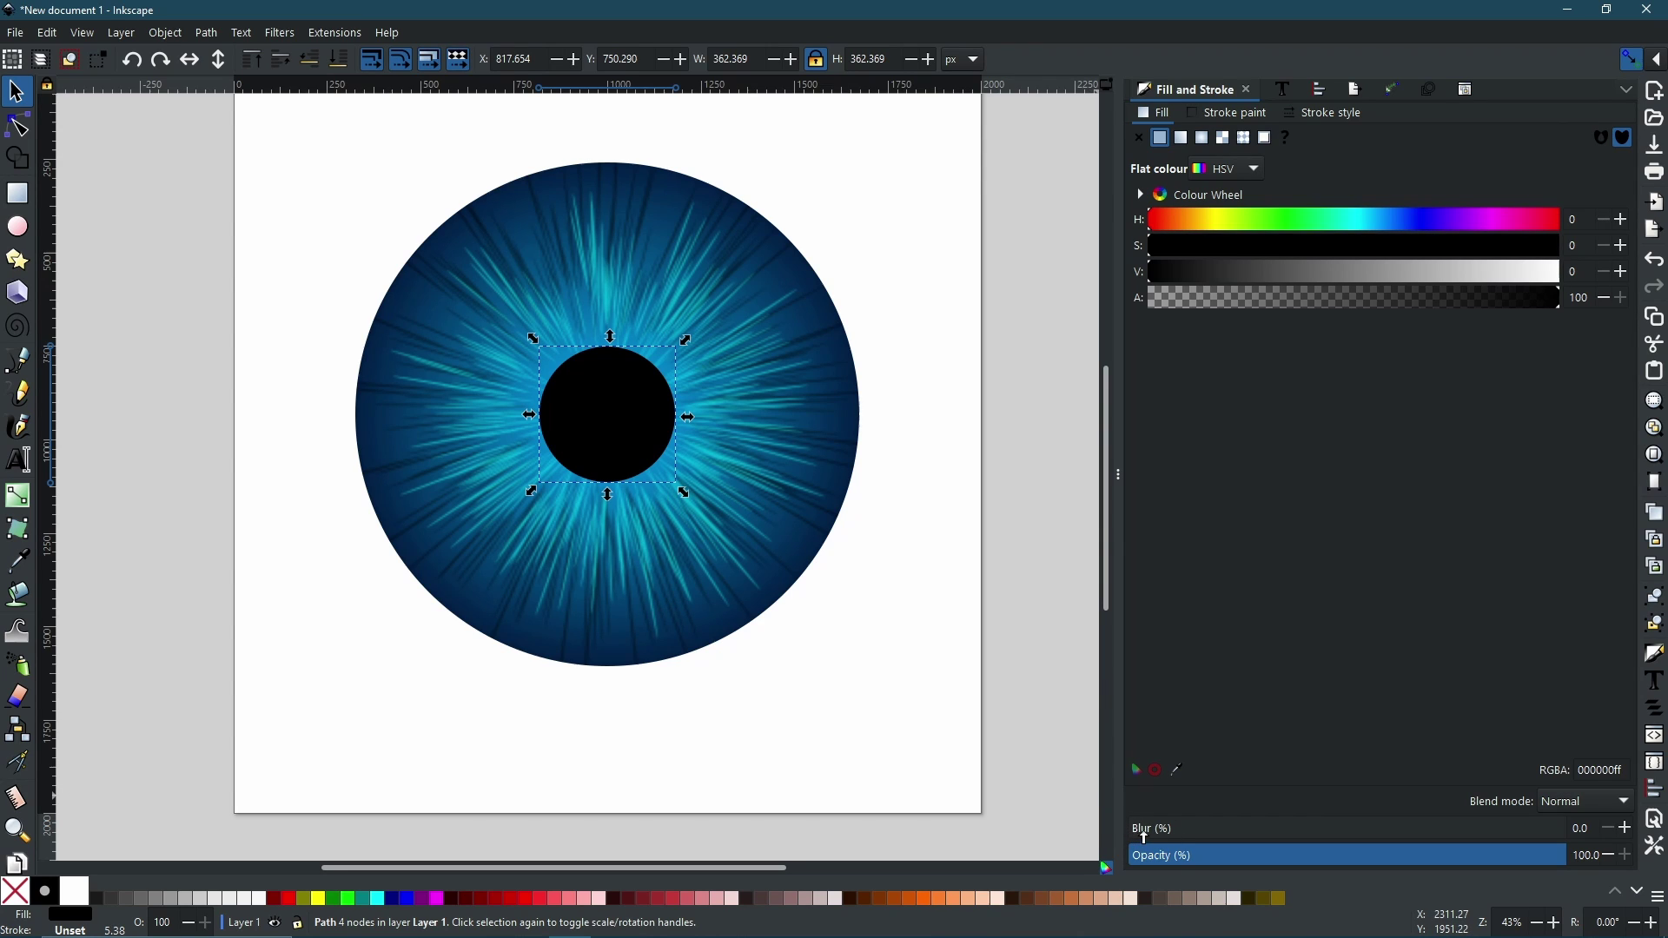
left_click_drag(1144, 837, 1188, 845)
scroll(749, 371, "down", 1, "ctrl")
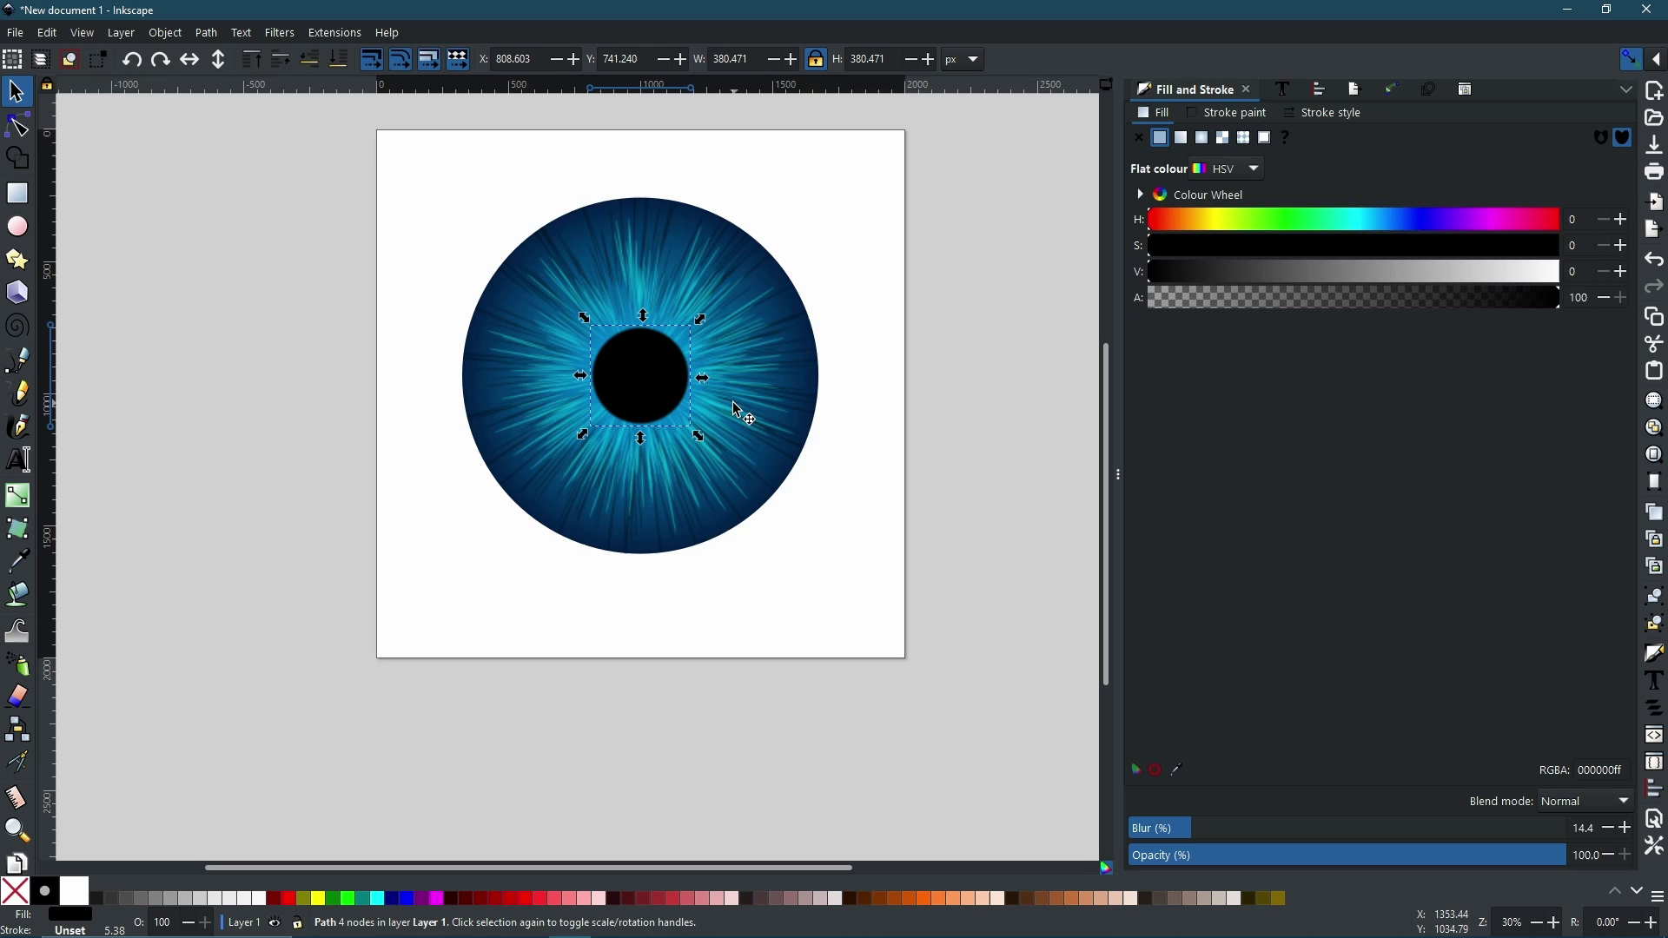
- Duplicate the pupil beside the page, enlarge the copy to about 857 px, and set blur to 0
left_click_drag(930, 466, 522, 486)
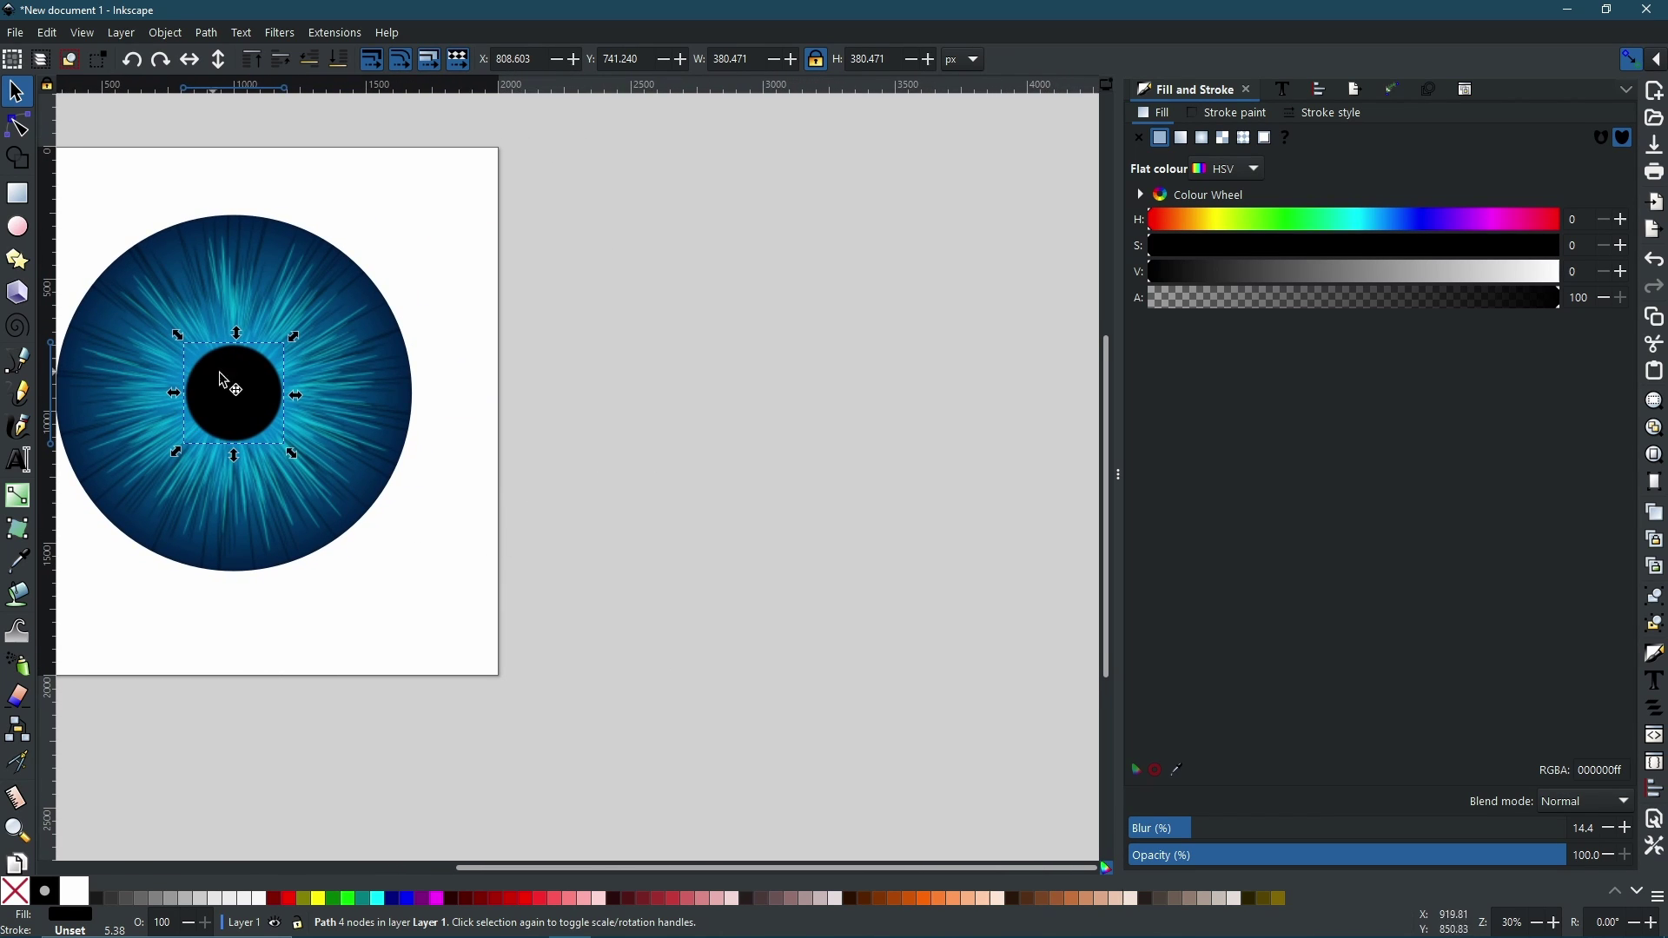
key("ctrl")
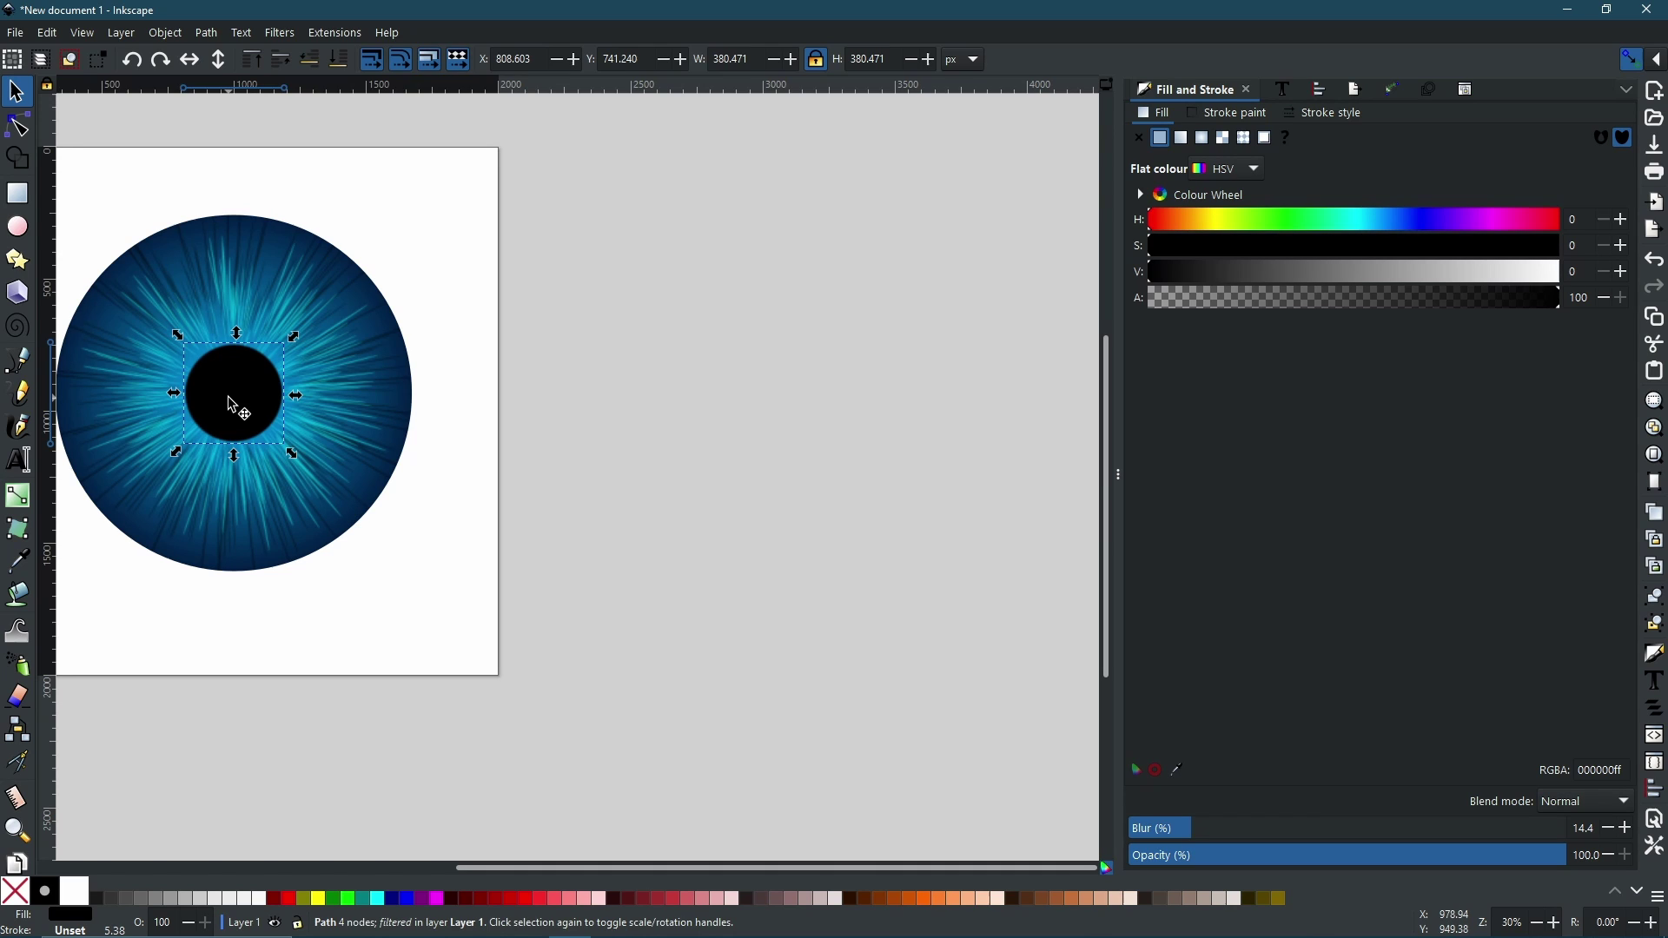
left_click_drag(228, 382, 786, 439)
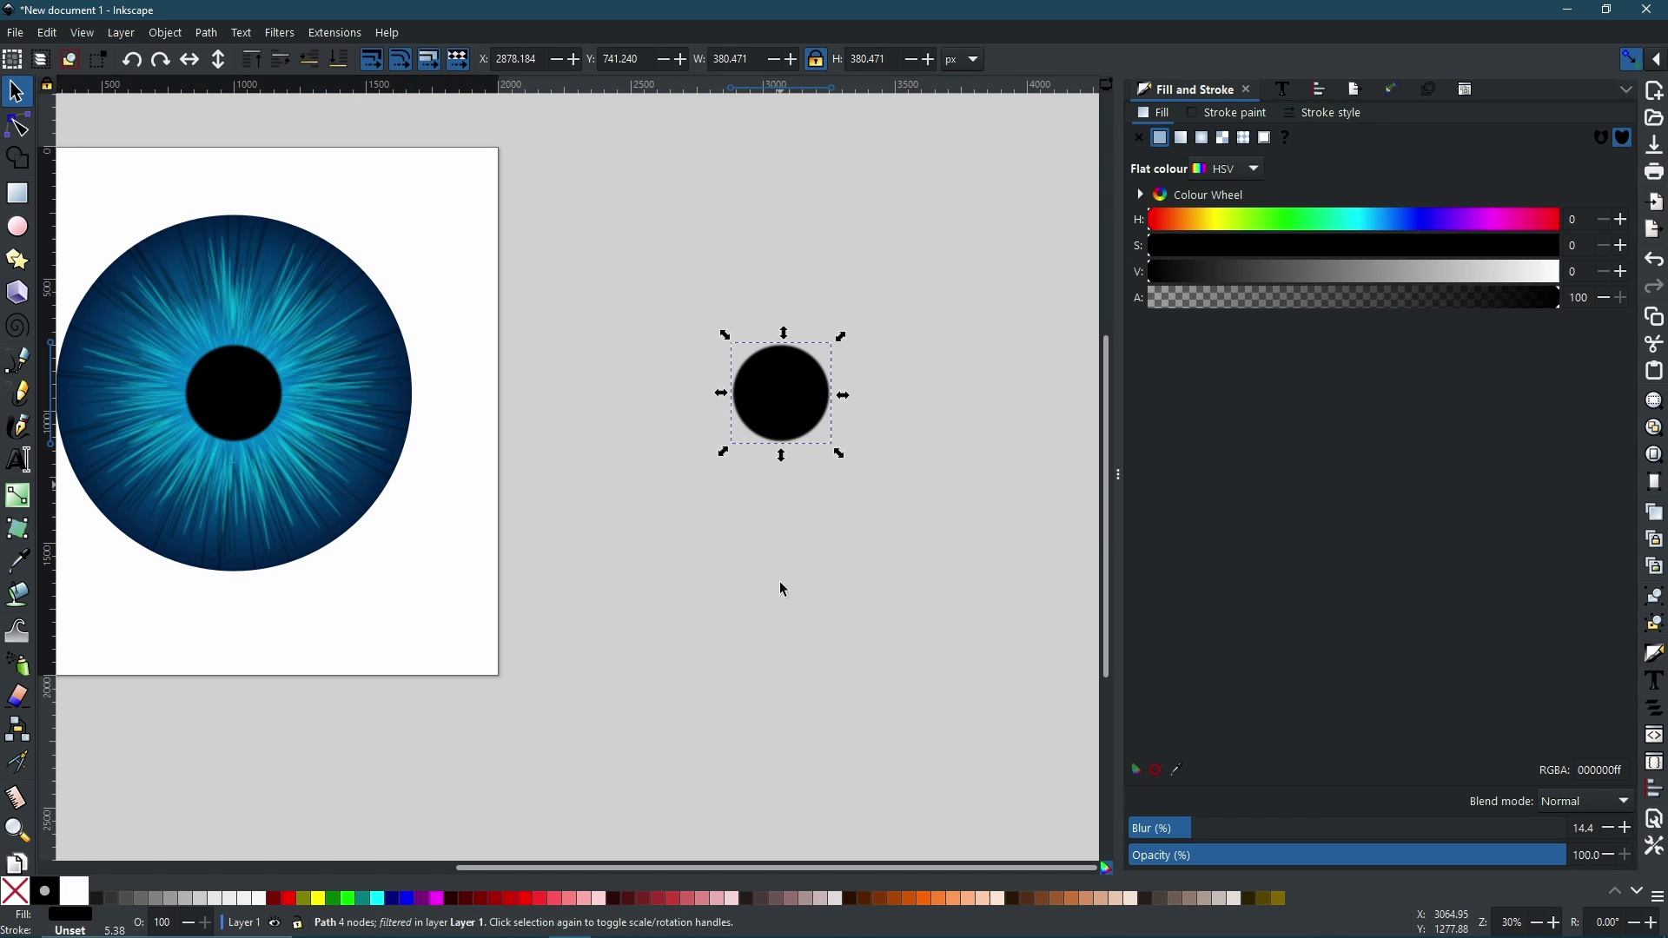
left_click_drag(841, 337, 941, 274)
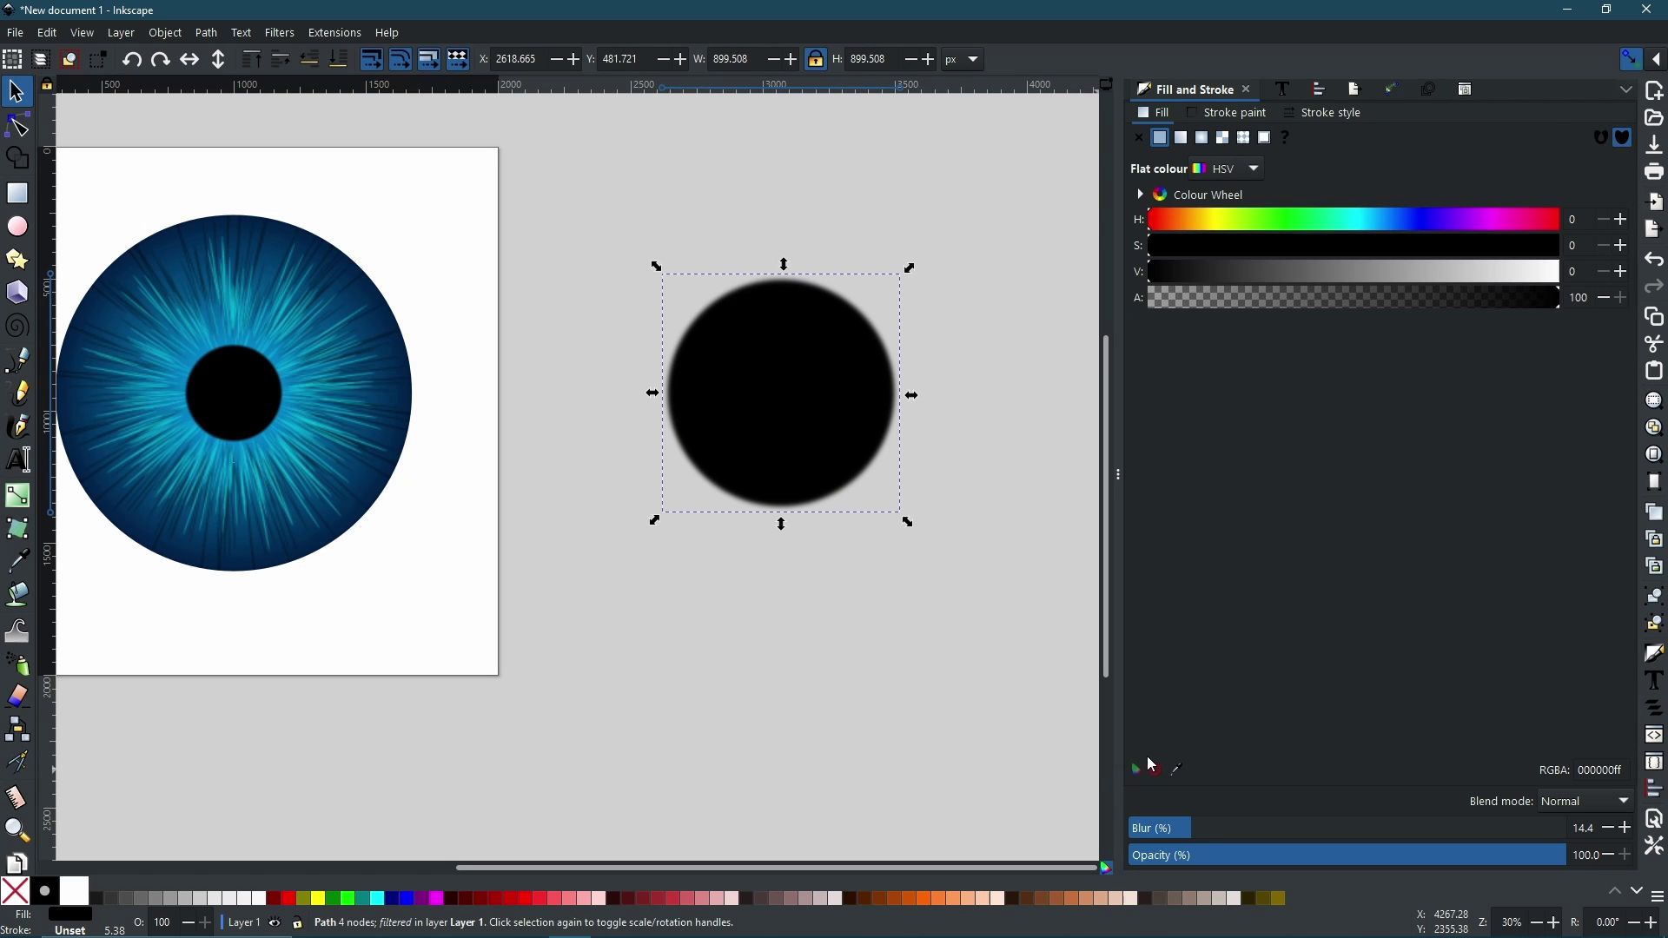
left_click_drag(1194, 837, 1099, 844)
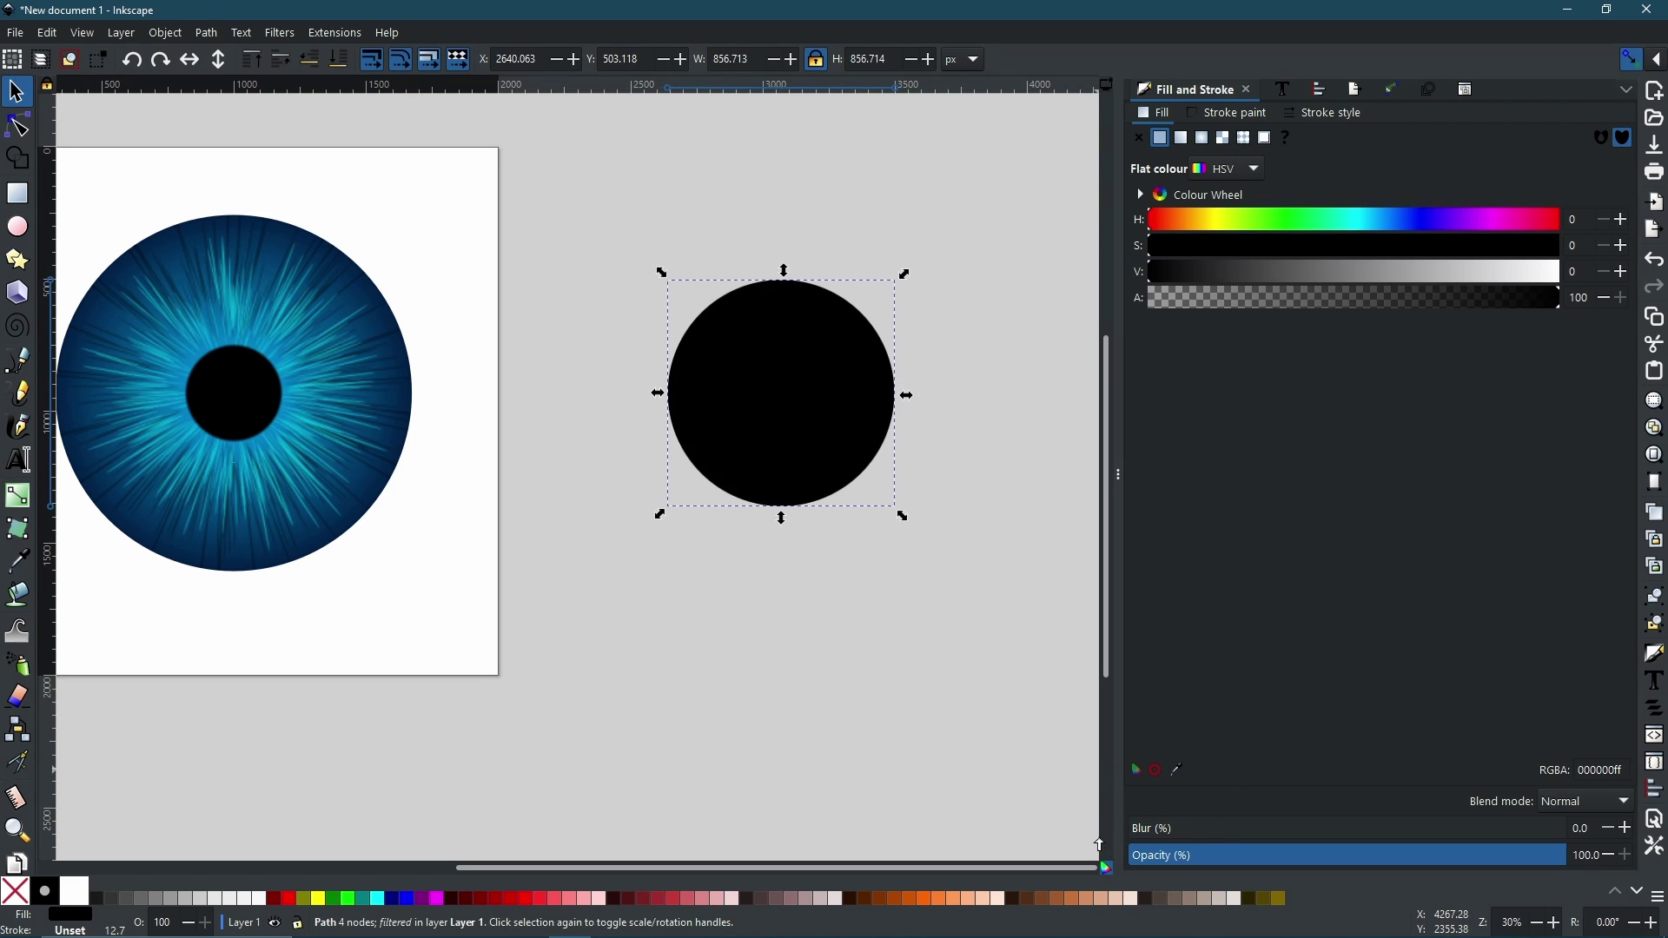
- Remove the circle's fill, give it a black stroke, and widen the stroke into a thick ring
left_click(21, 895)
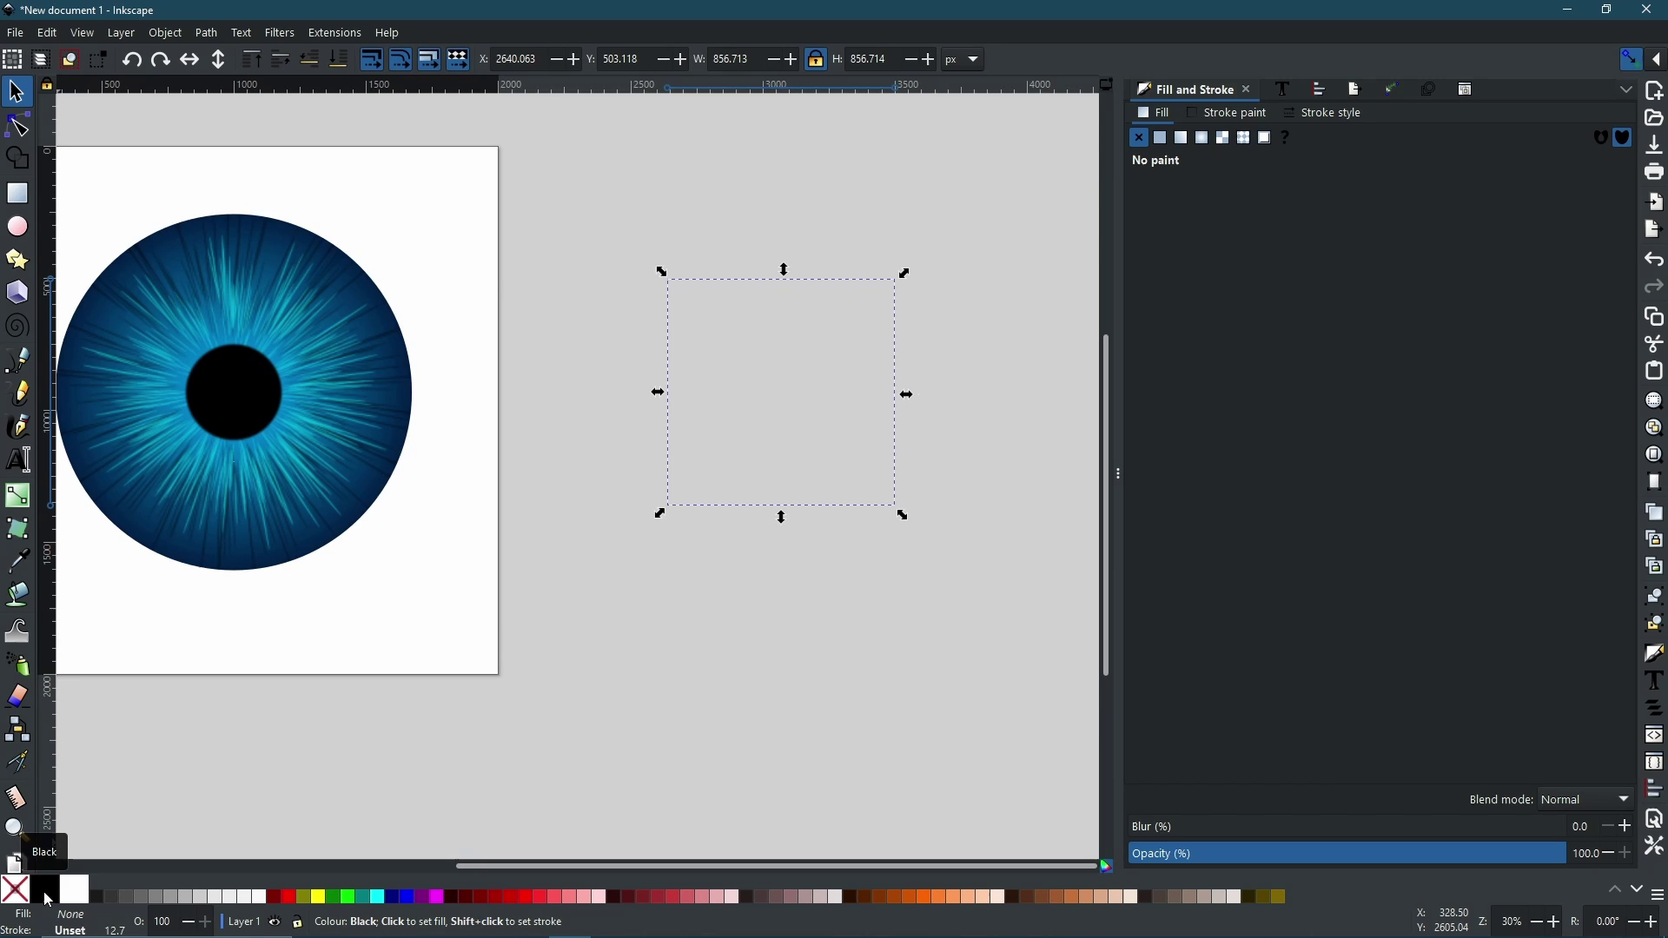
left_click(47, 895, "shift")
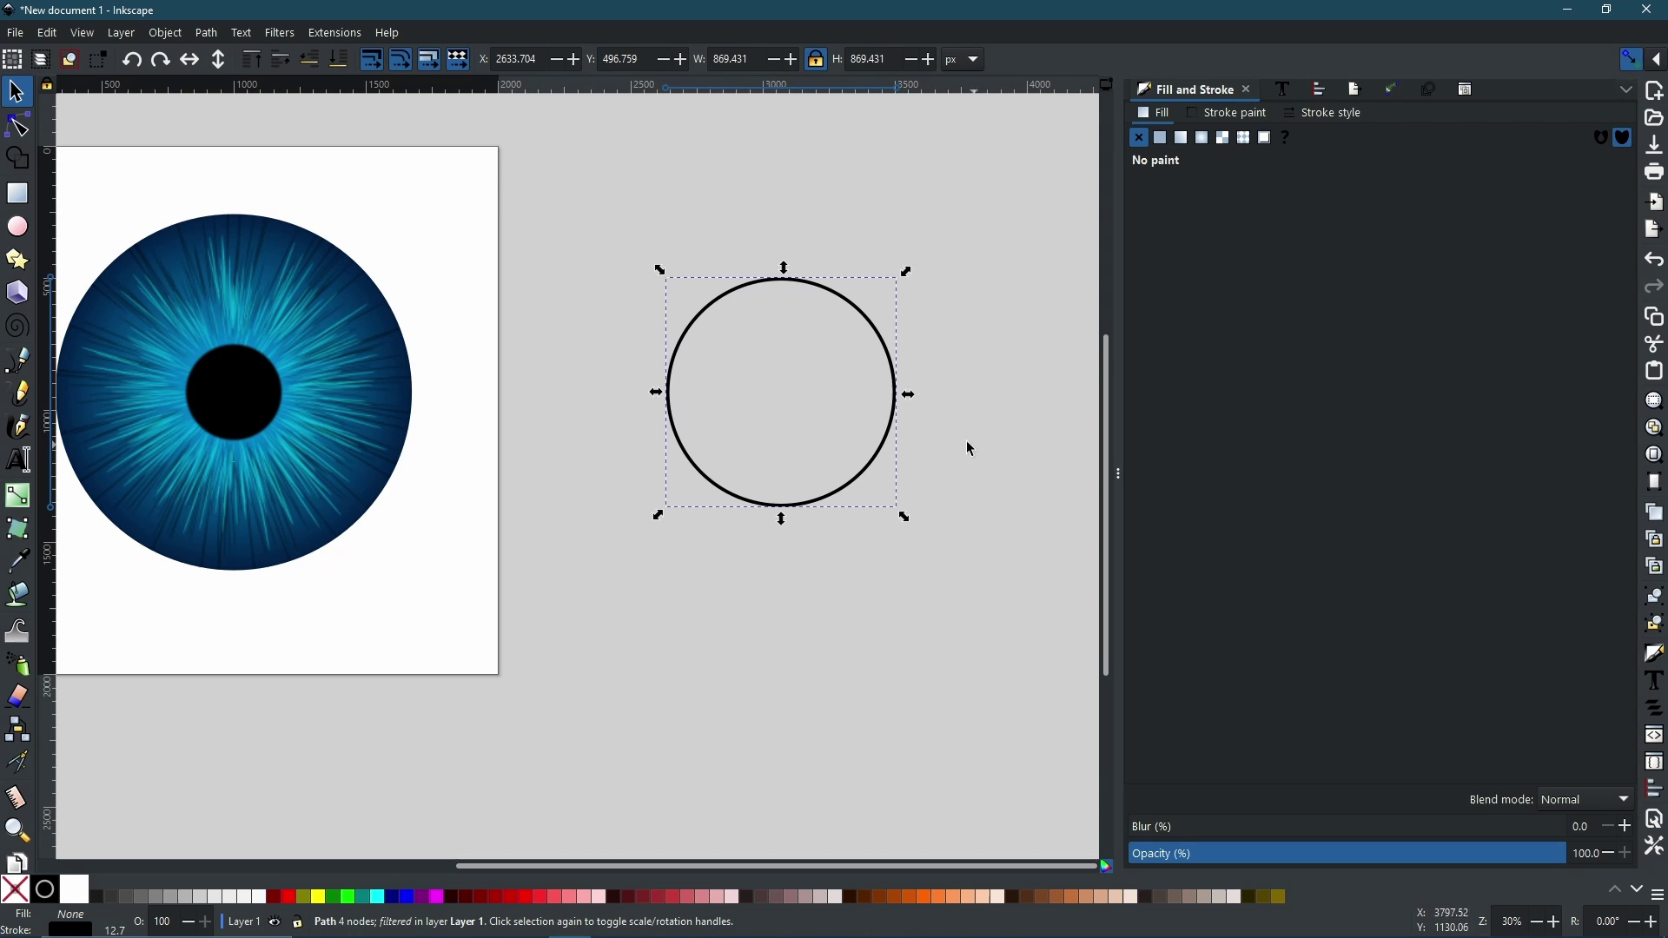
left_click(1336, 120)
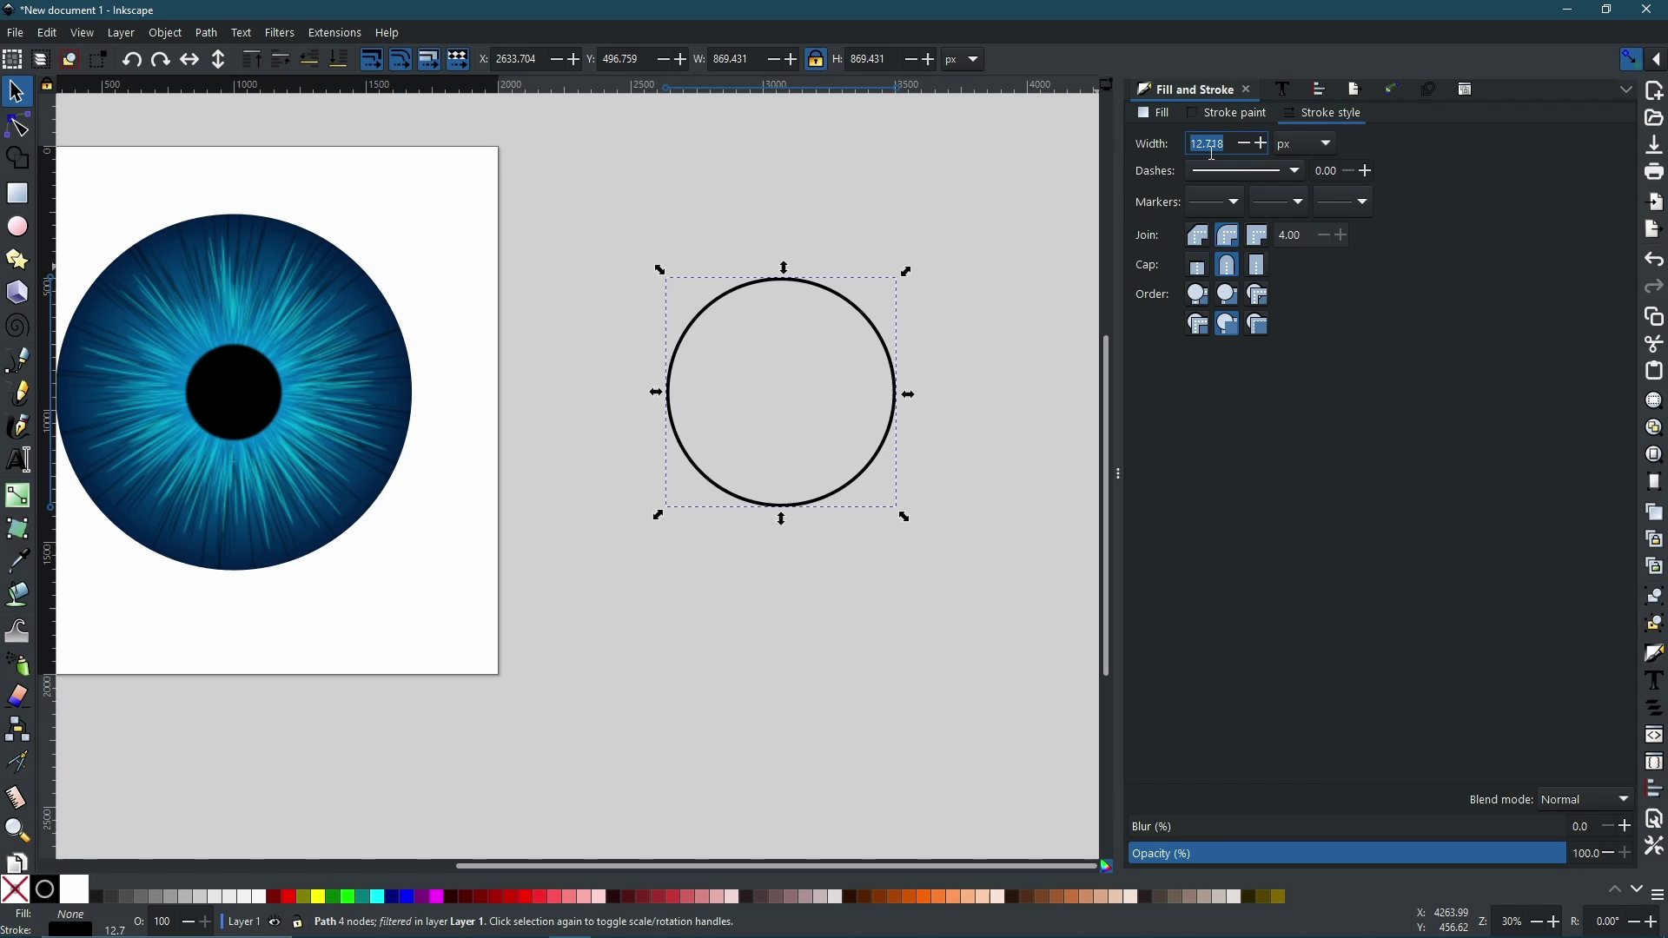
left_click(1264, 144)
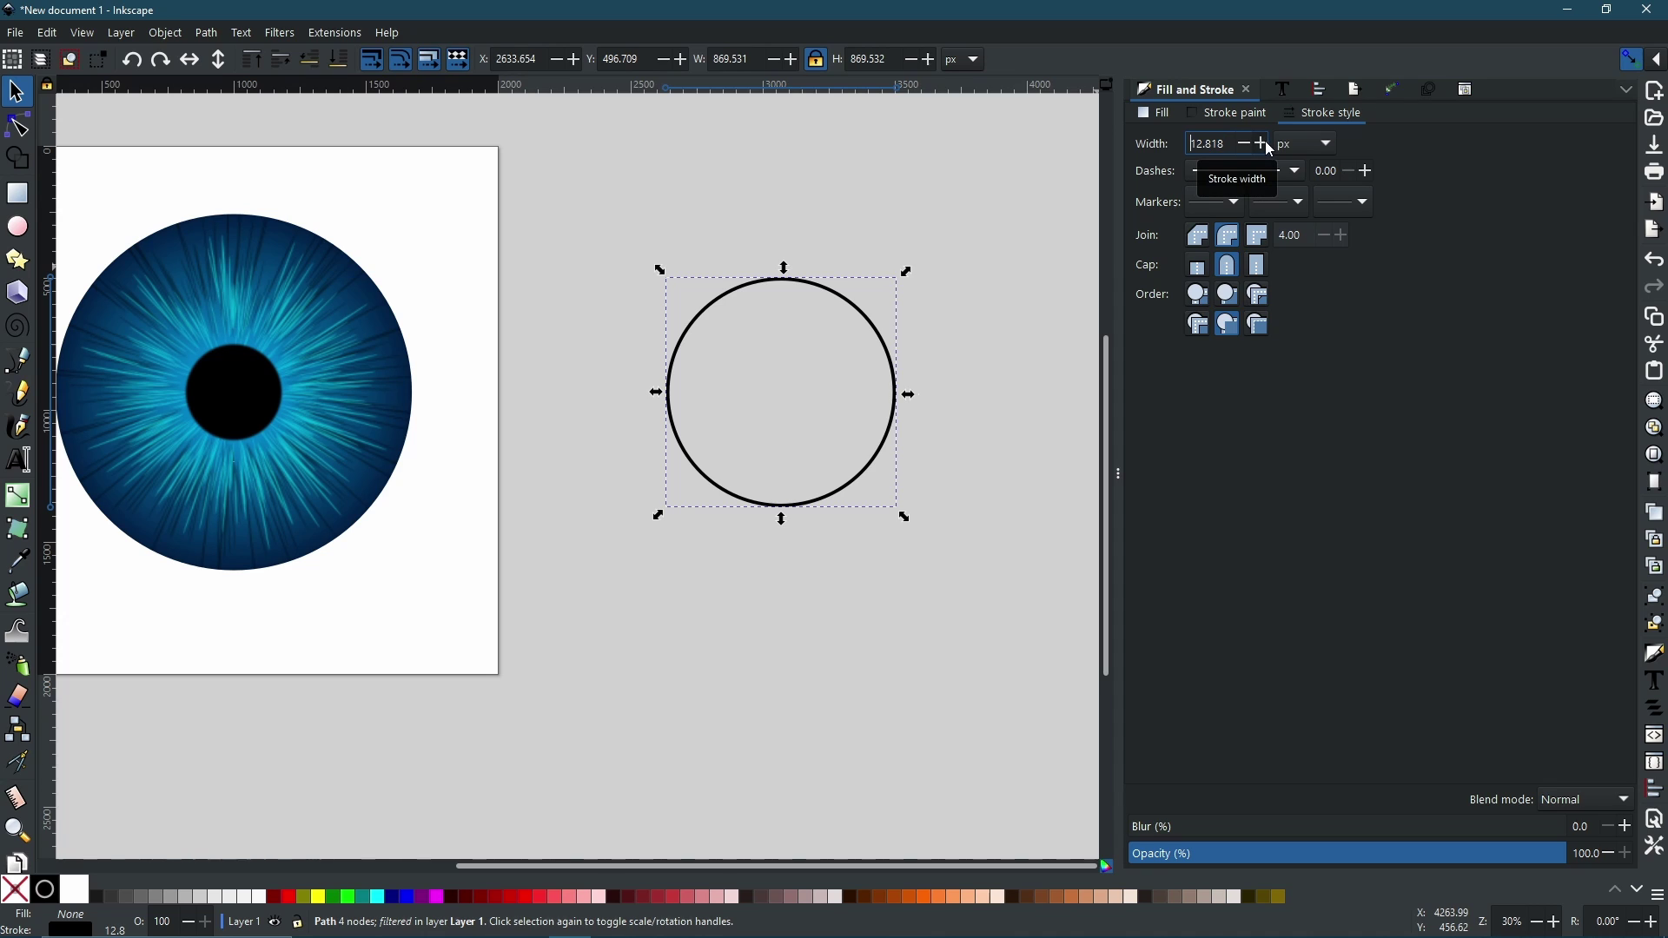
left_click_drag(1267, 143, 1267, 148)
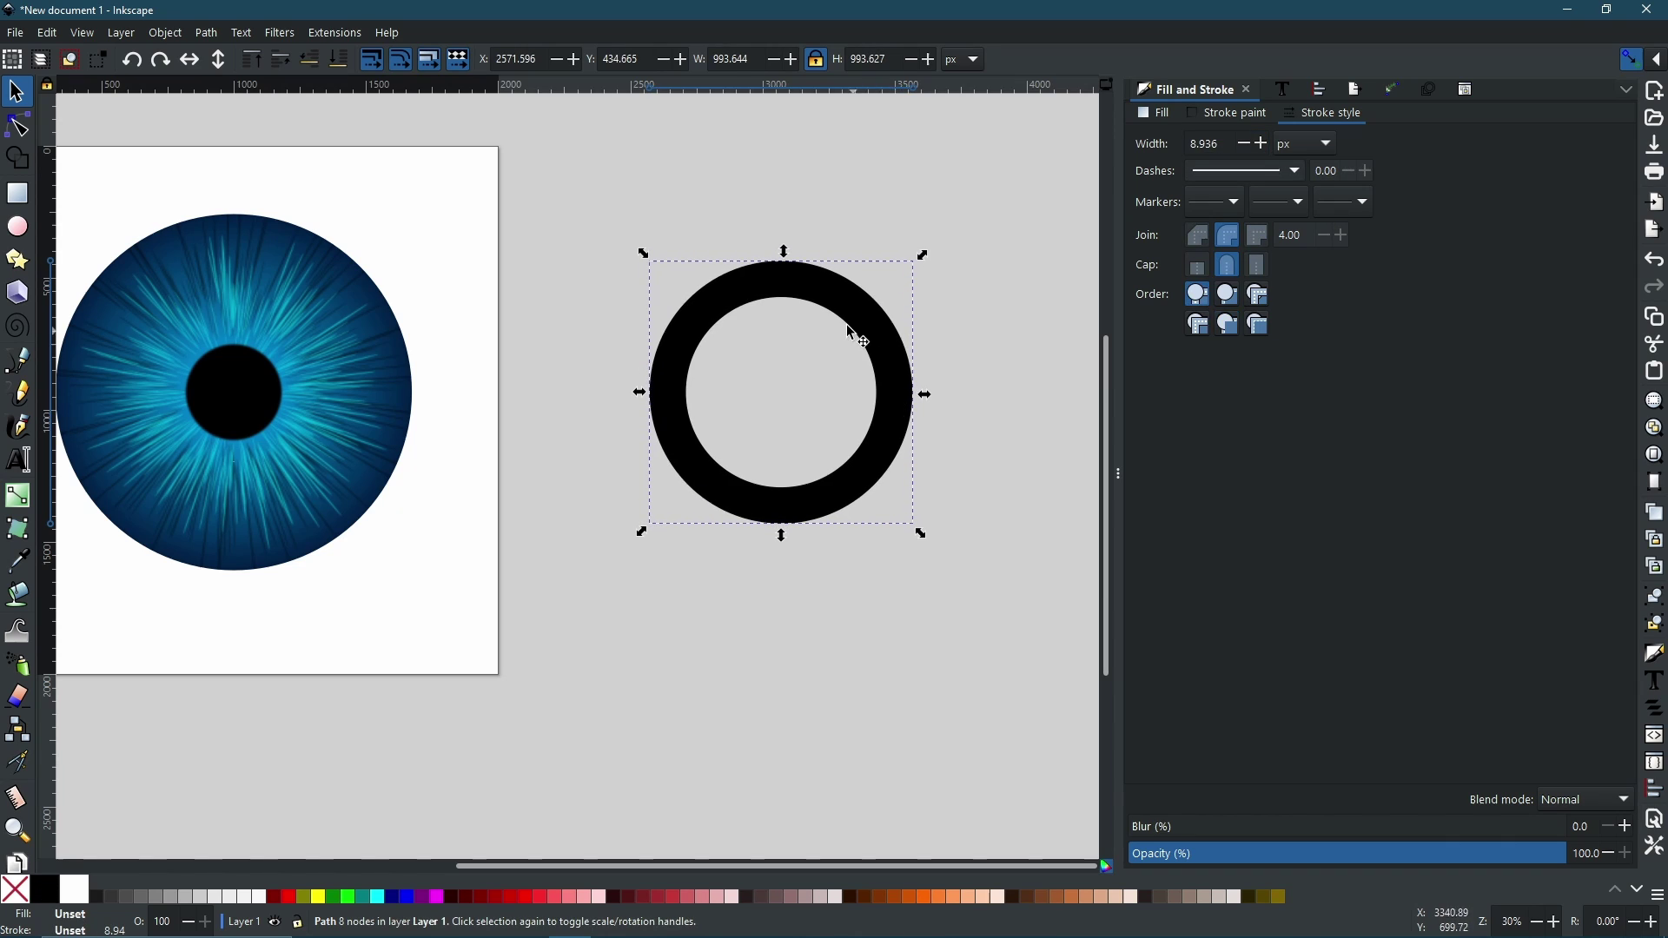
- Duplicate the ring and enlarge the copy slightly, then select both rings for the Shape Builder tool
right_click(856, 301)
left_click(862, 403)
left_click_drag(923, 253, 951, 235)
left_click(1367, 856)
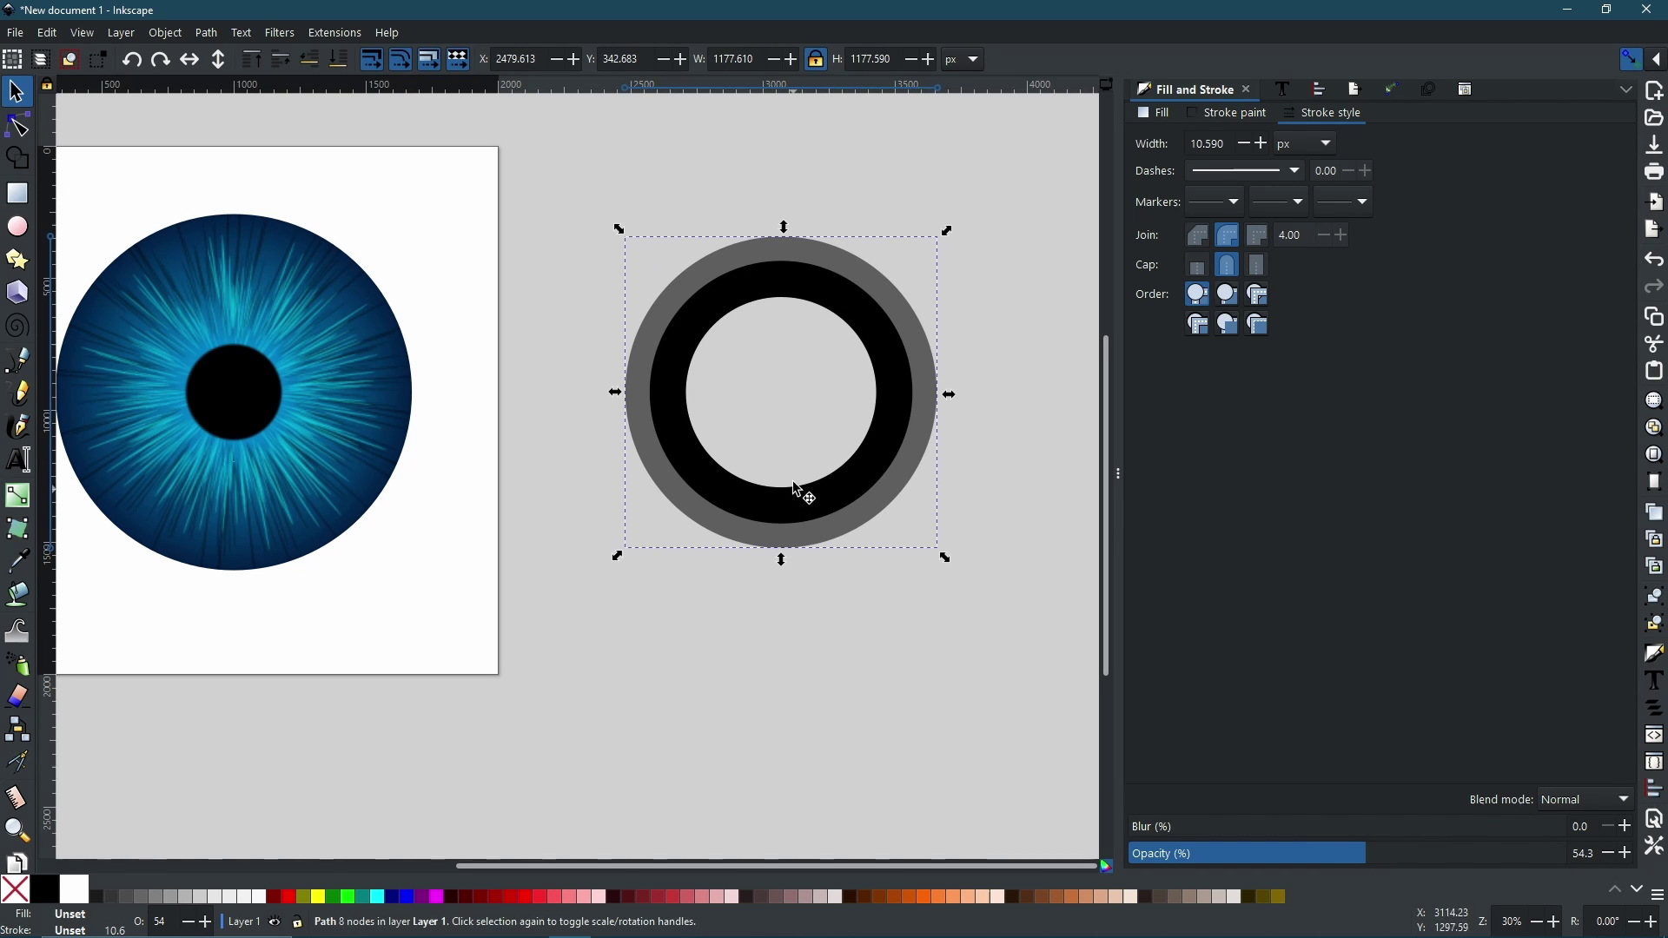
left_click_drag(1374, 864, 1573, 855)
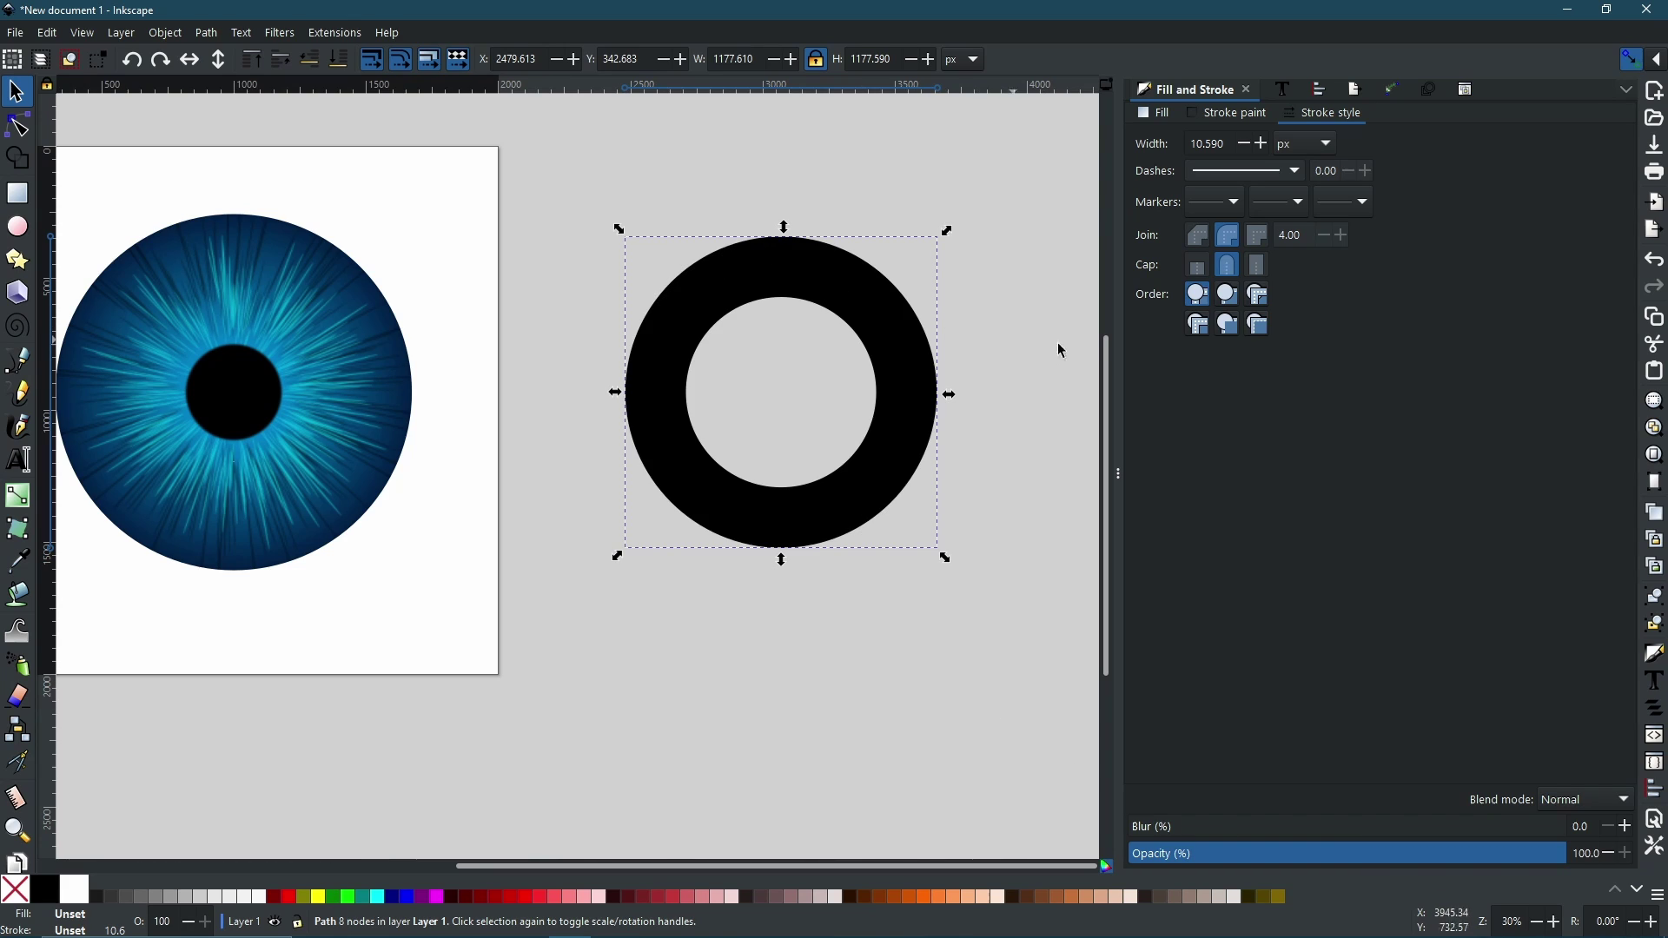
left_click_drag(544, 133, 1076, 658)
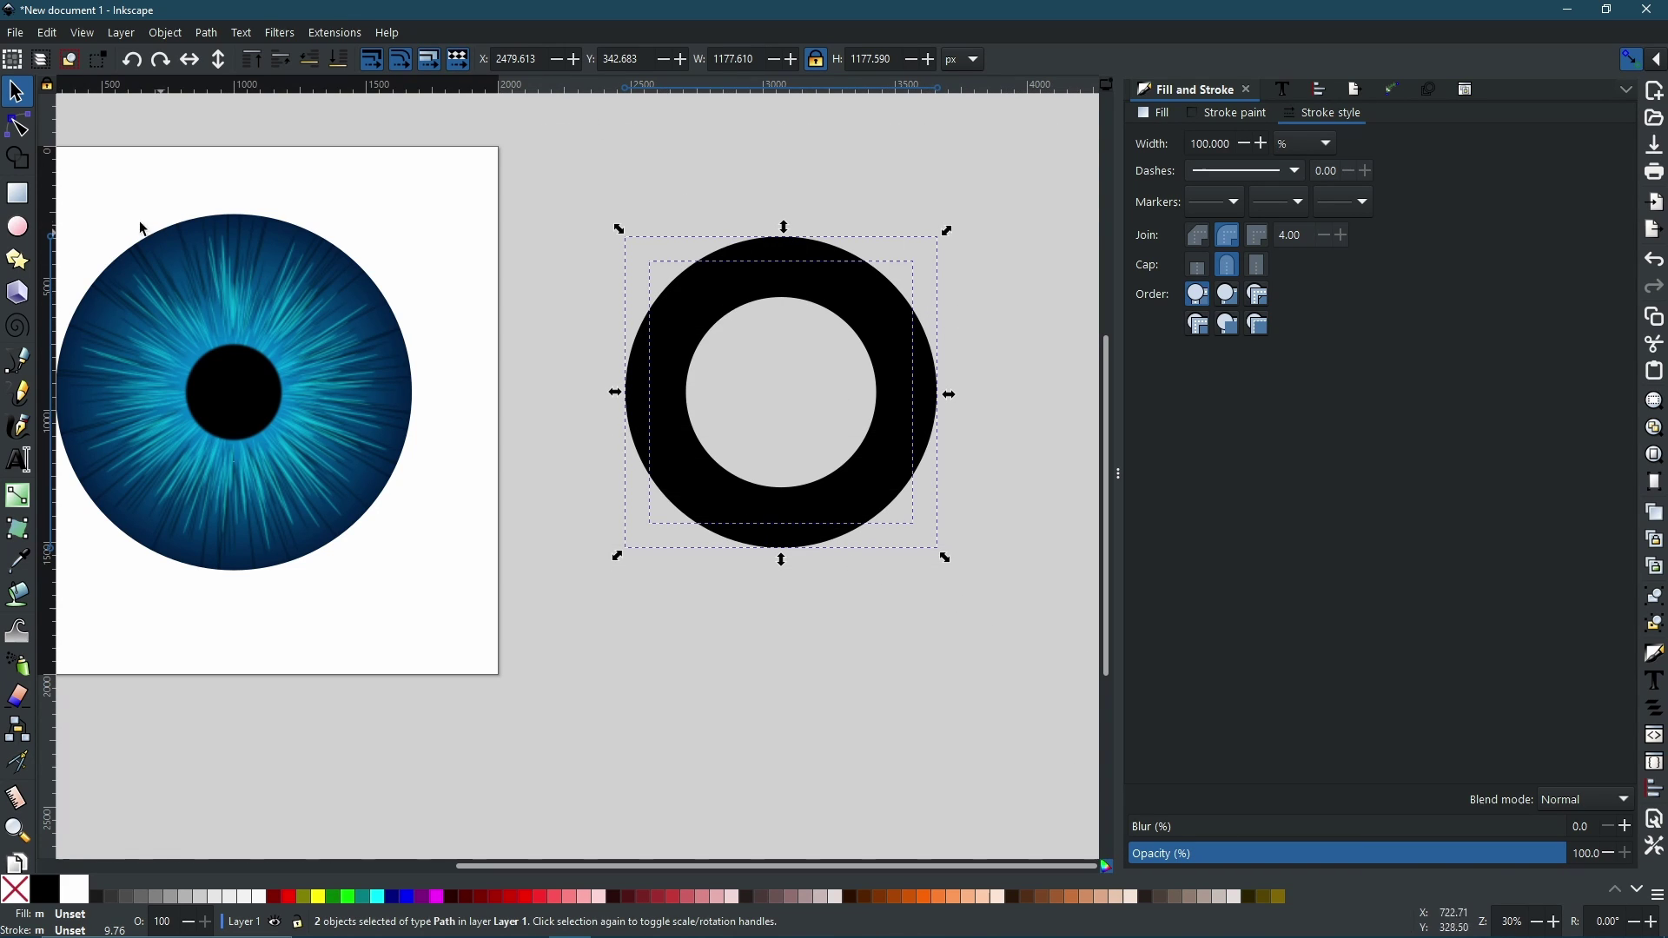
left_click(17, 160)
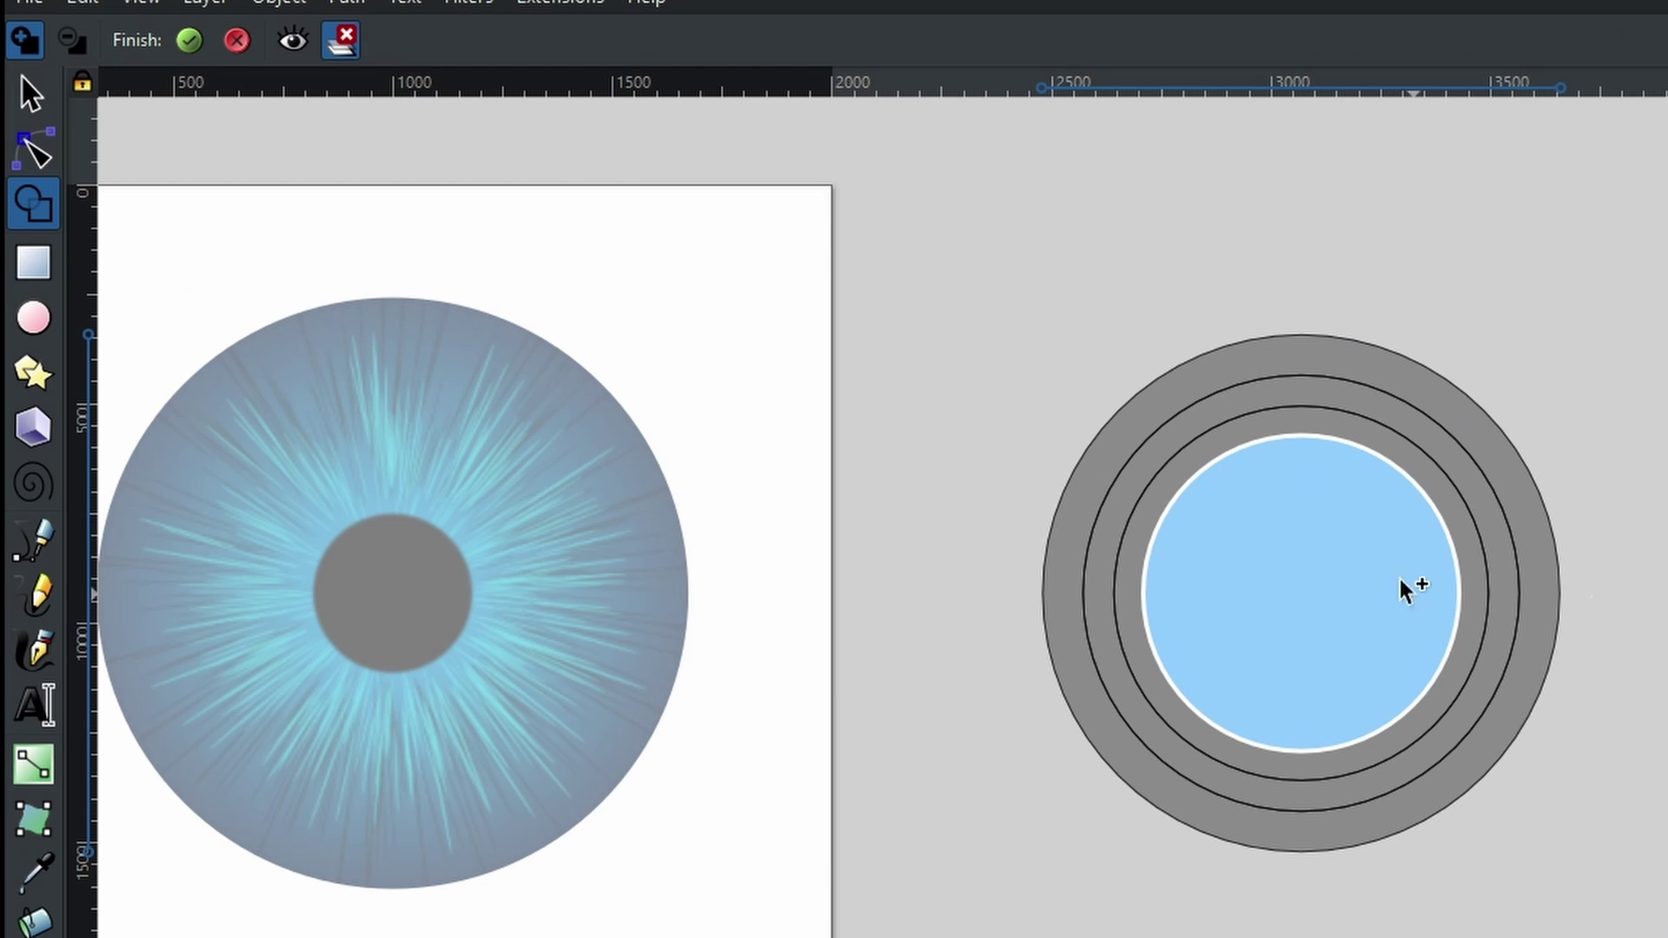
- In Shape Builder, remove the inner disc and middle ring, keeping the inner and outer rings as separate paths
left_click(1288, 654, "alt")
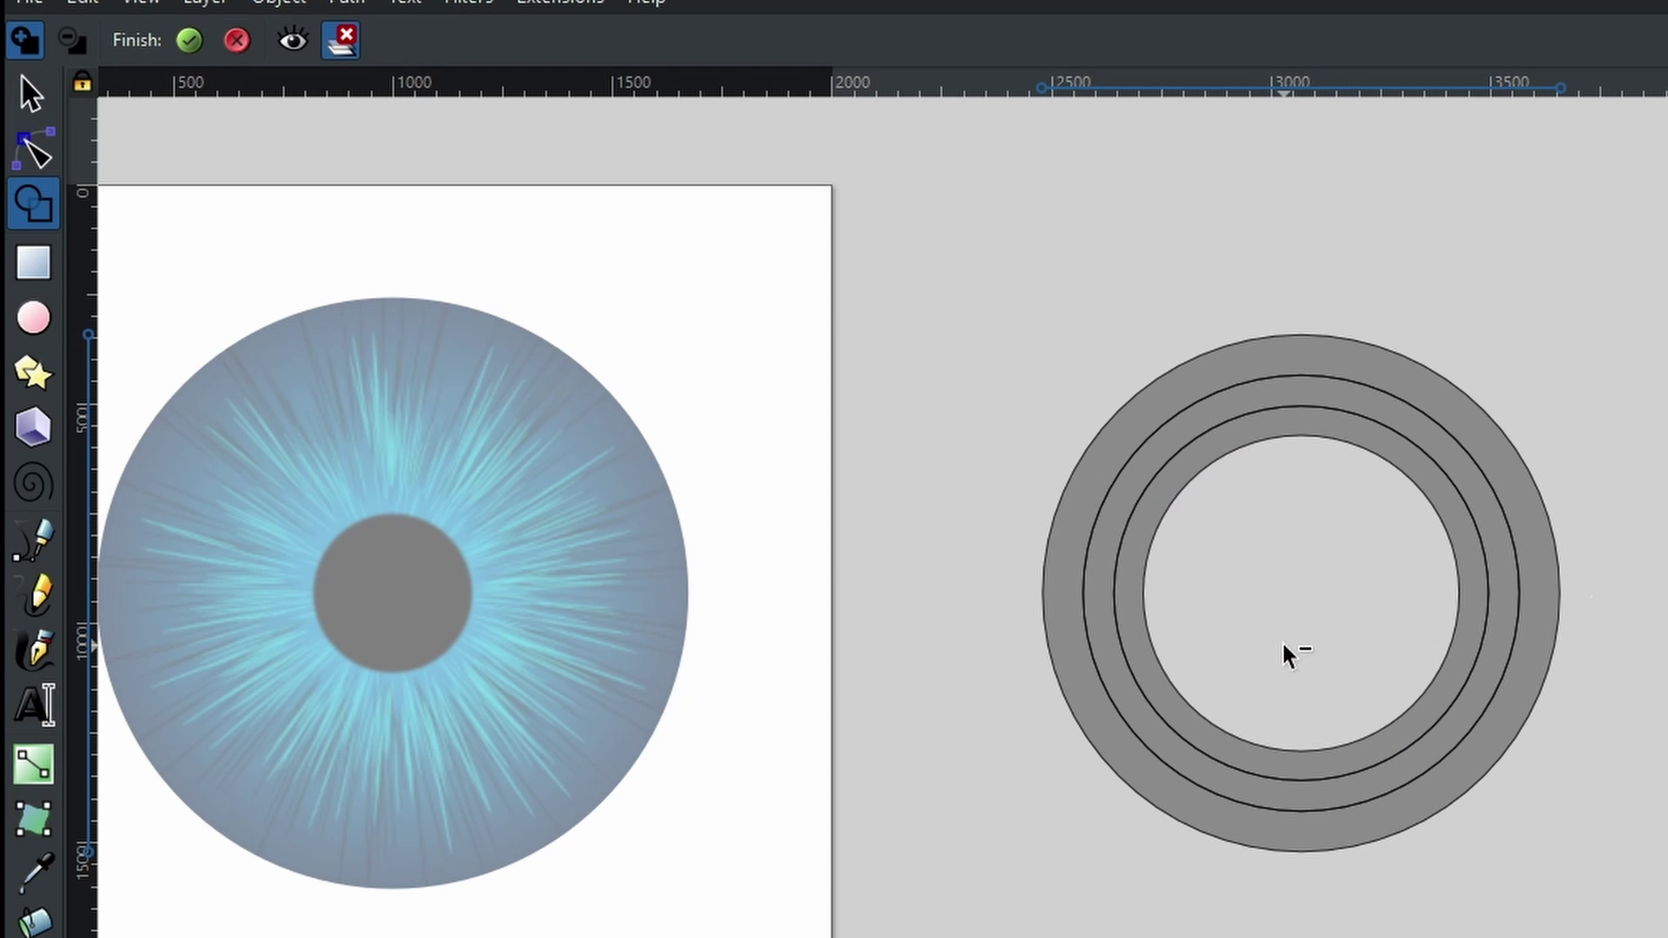
left_click(1445, 447, "alt")
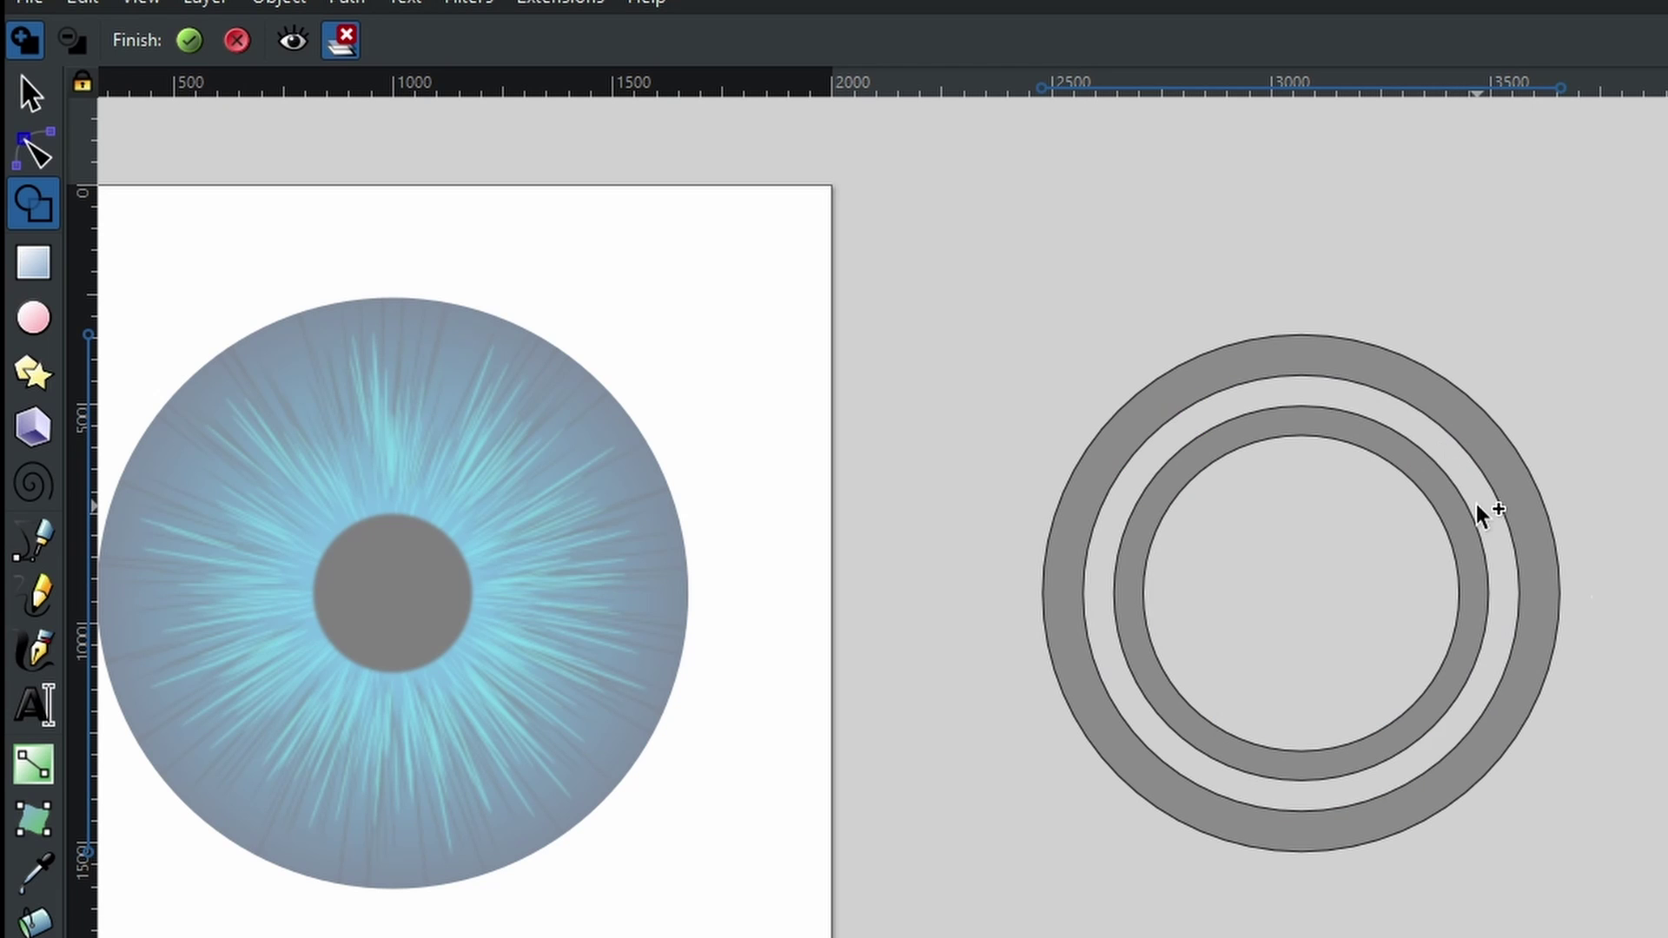
left_click(1426, 484)
left_click(1471, 435)
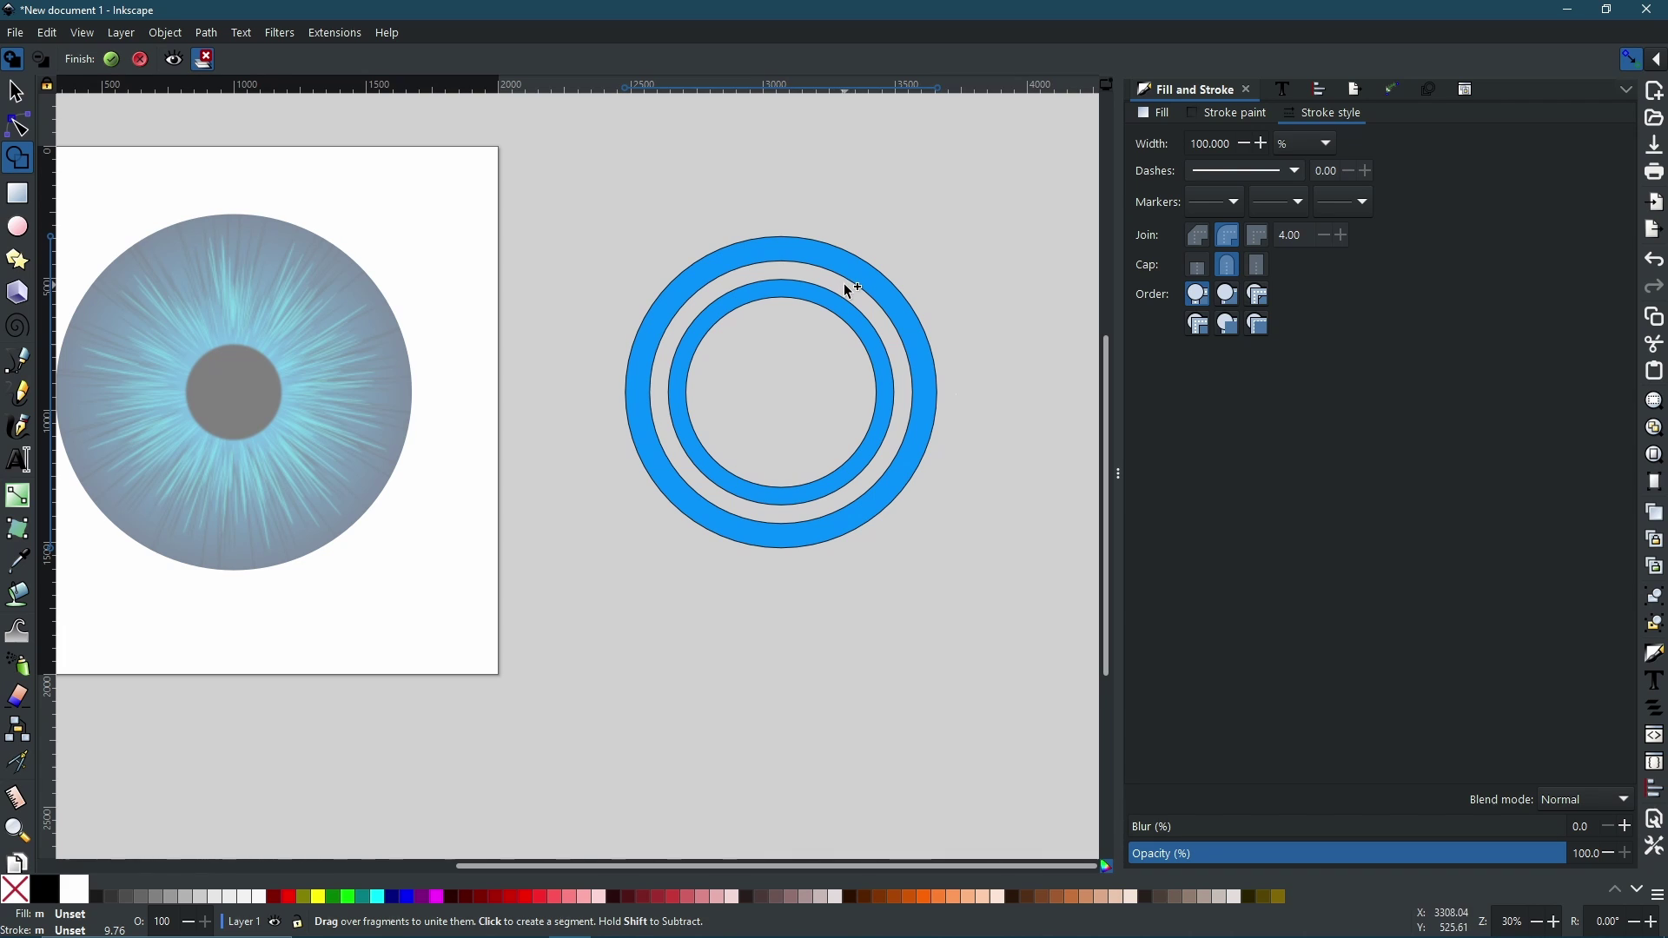
left_click(854, 313, "shift")
left_click(111, 59)
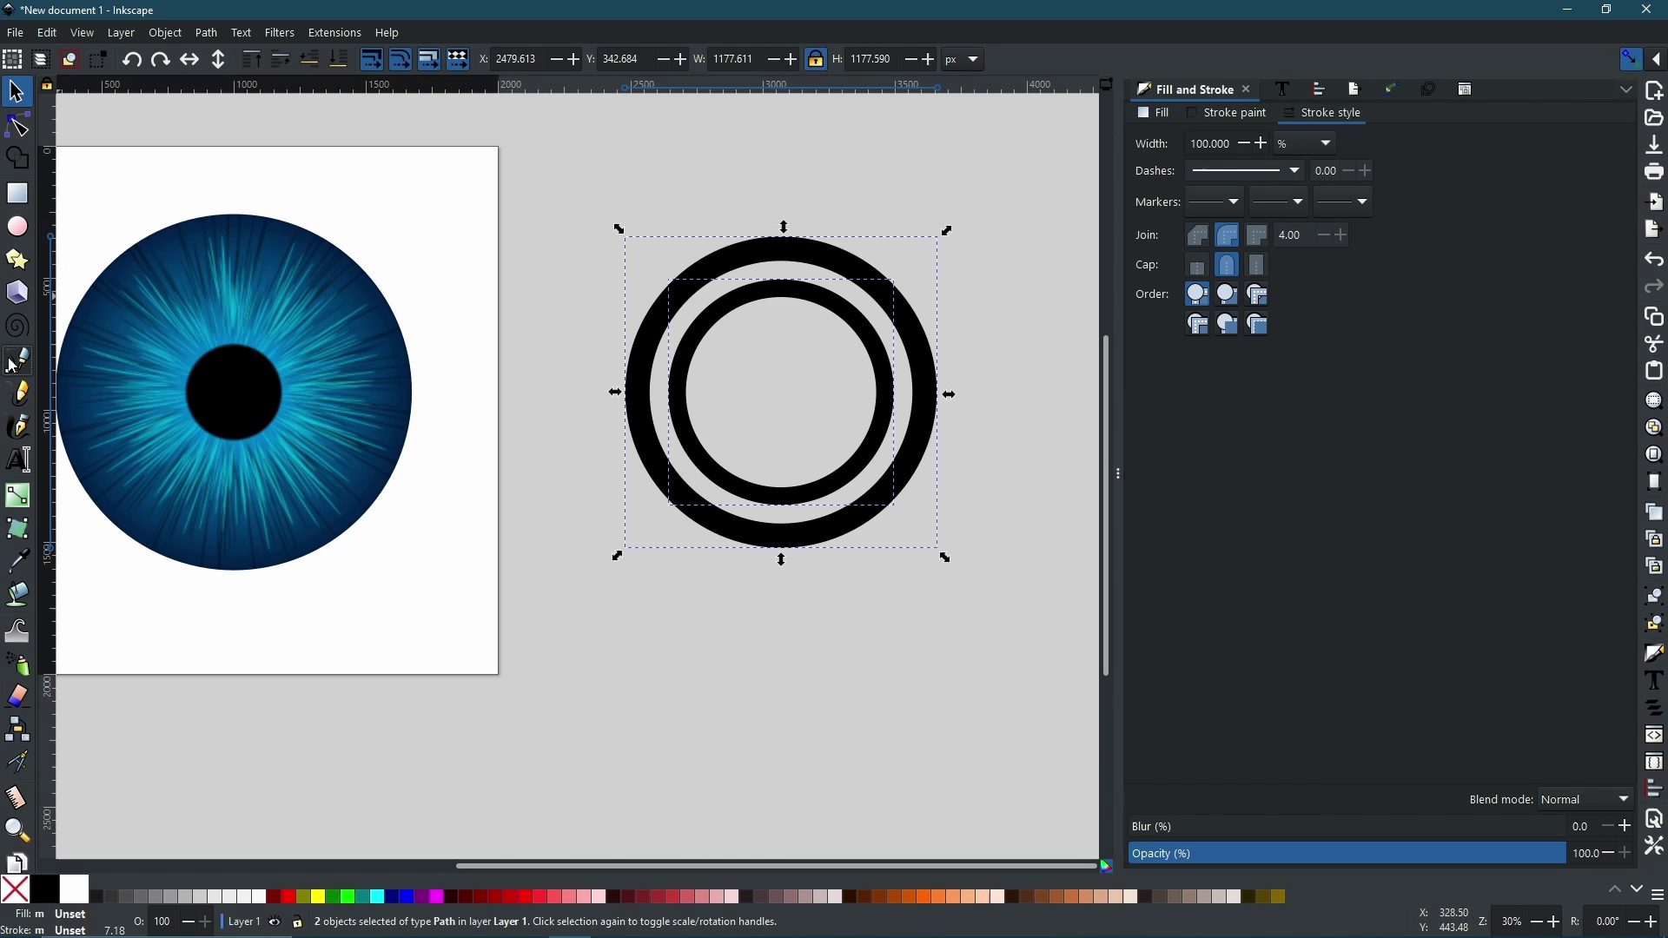
- Draw a closed quadrilateral cutting outline over the rings' upper-right section with the Pen tool
key("b")
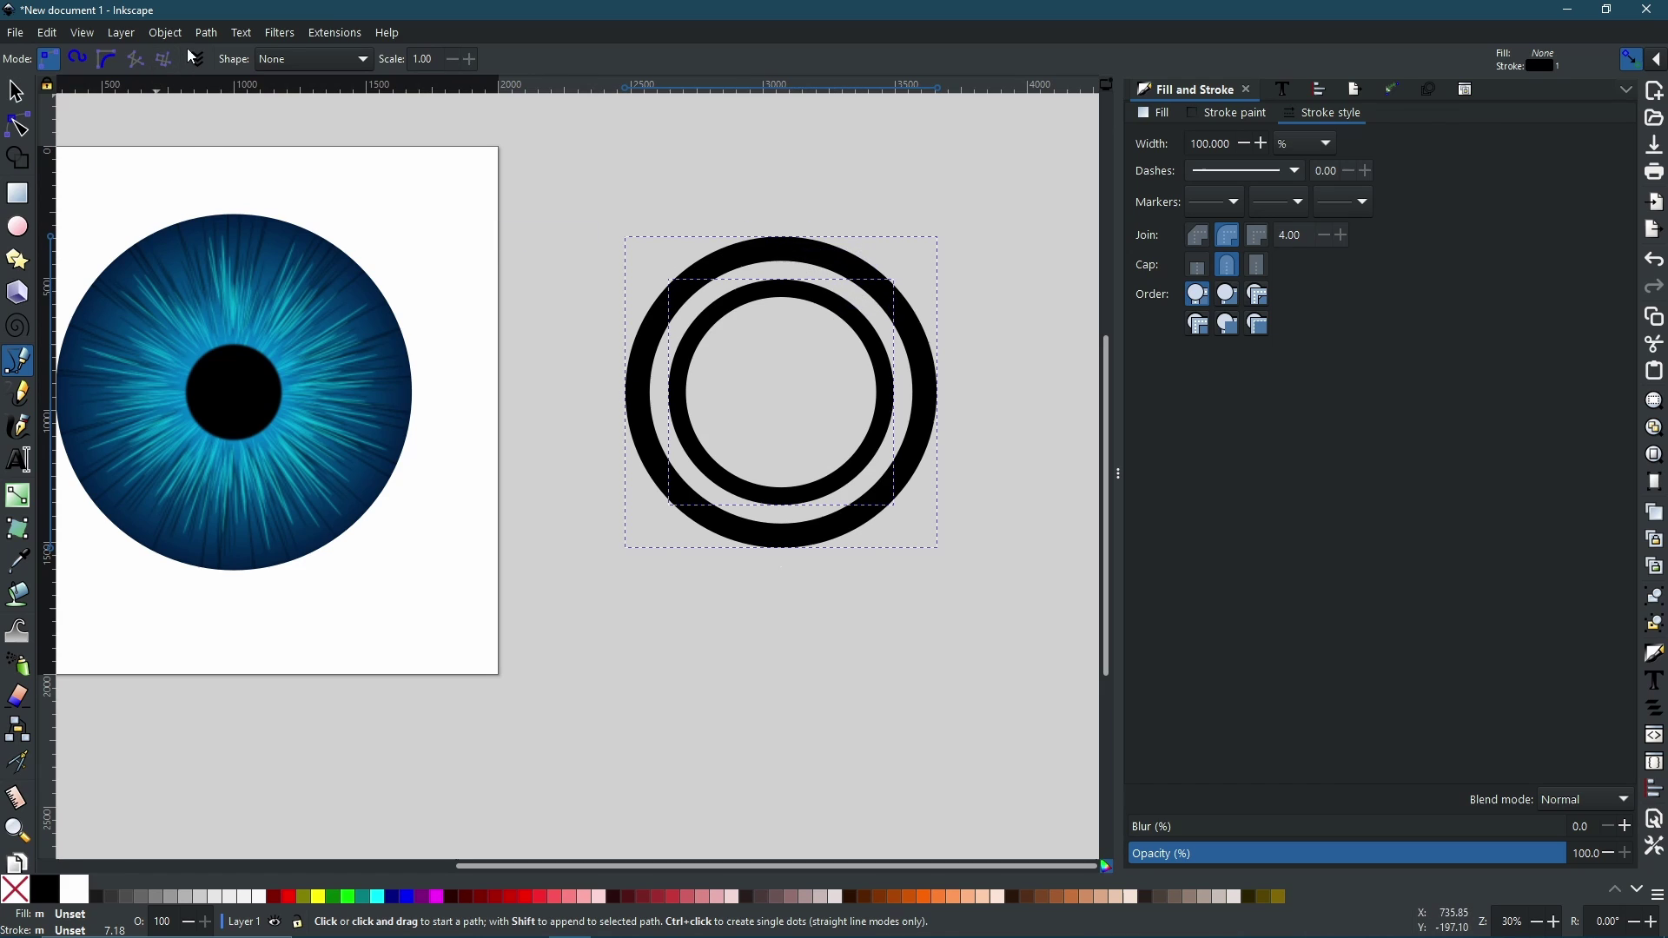
left_click(208, 35)
left_click(248, 130)
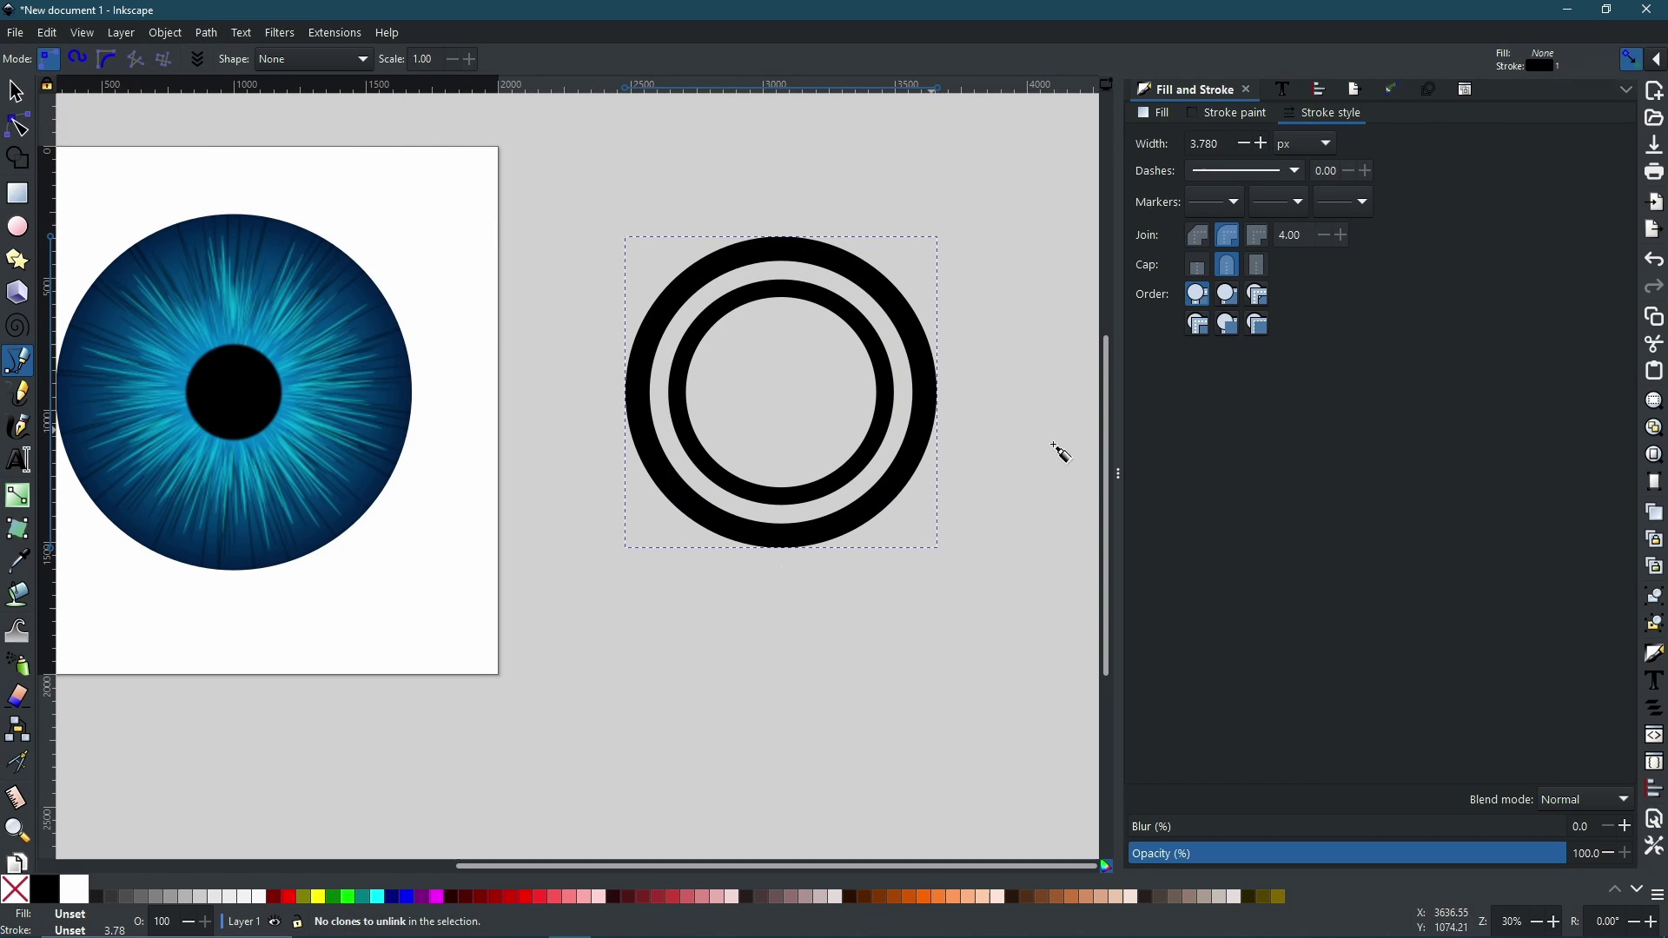
left_click(847, 204)
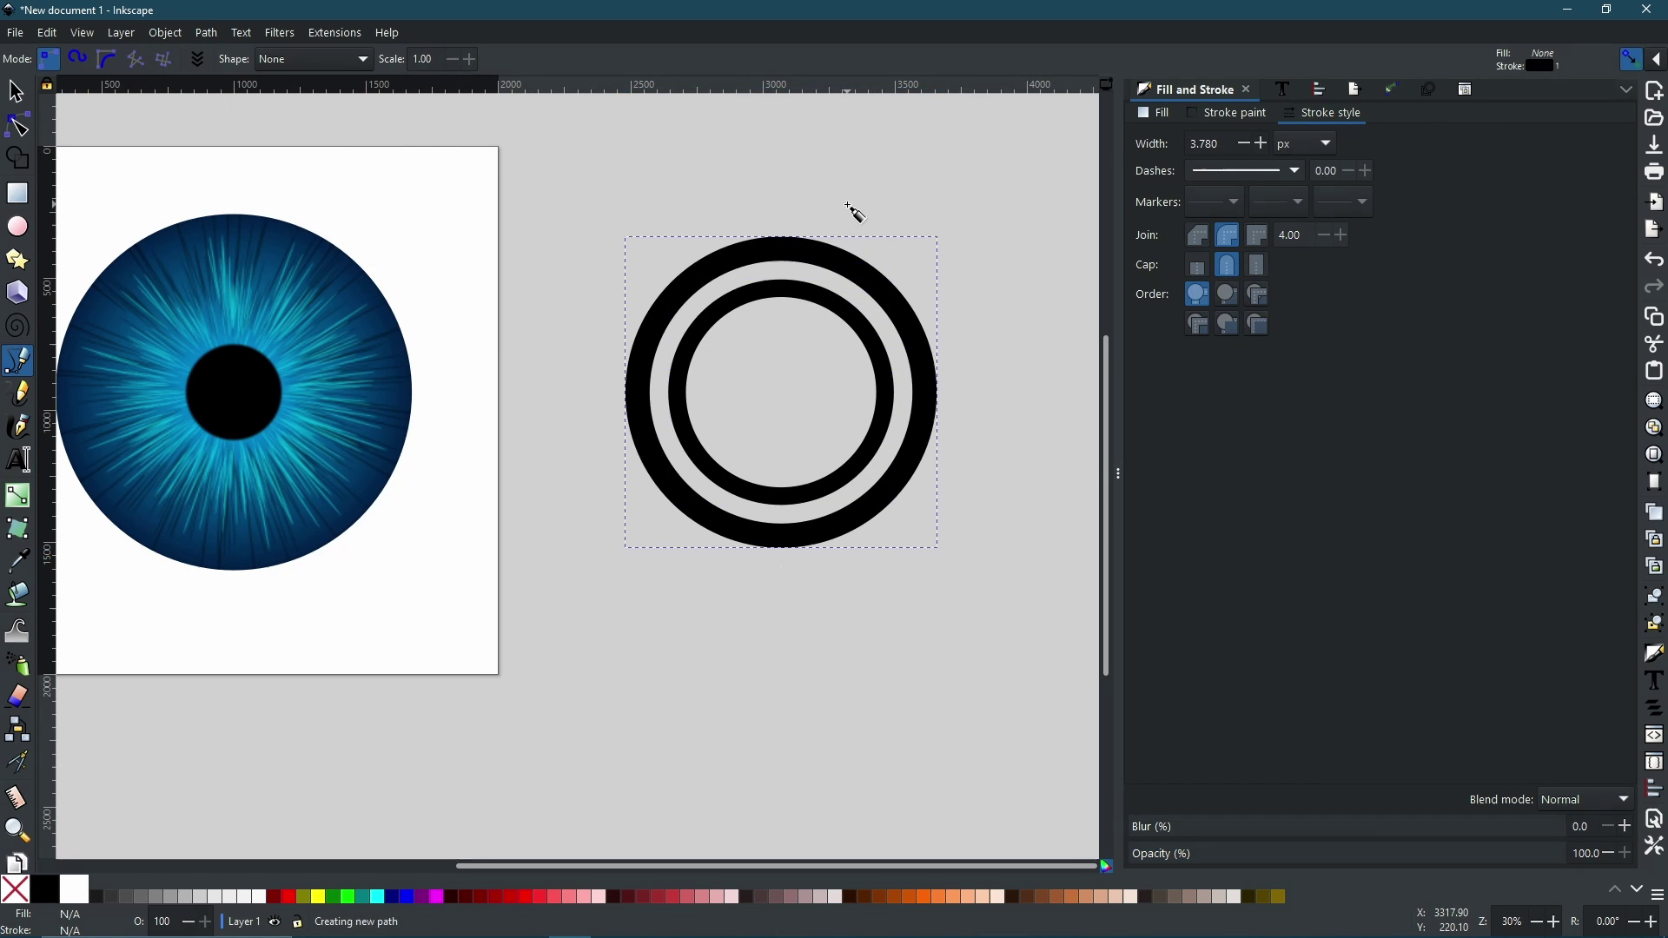
left_click(787, 328)
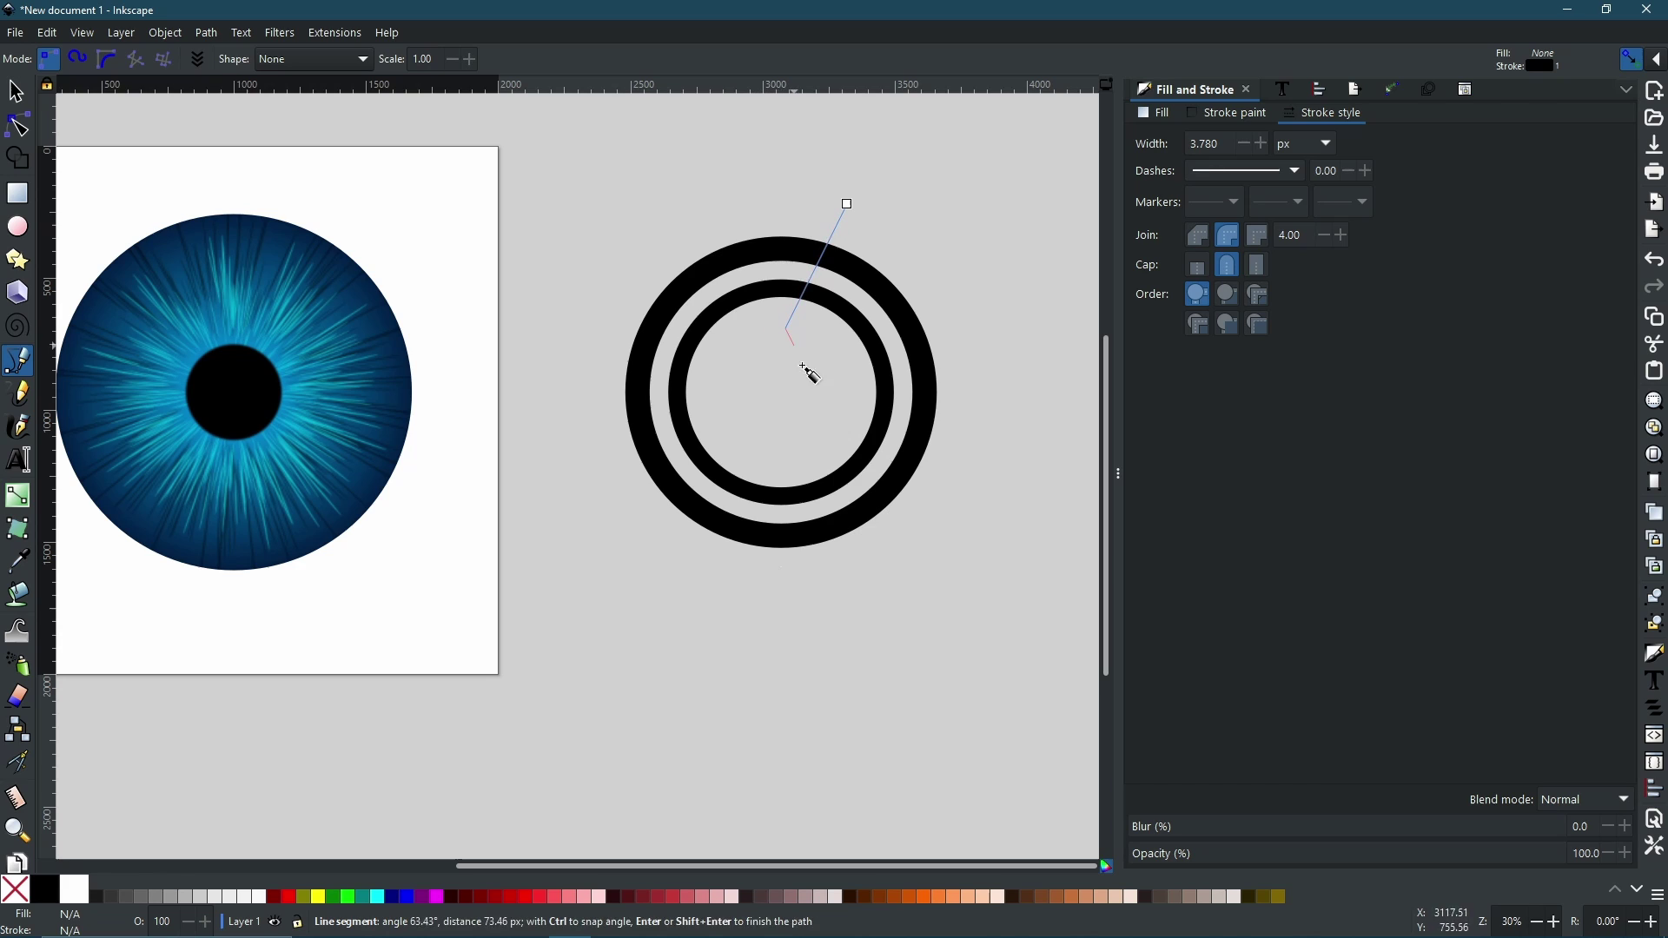
left_click(831, 424)
left_click(1008, 354)
left_click(847, 203)
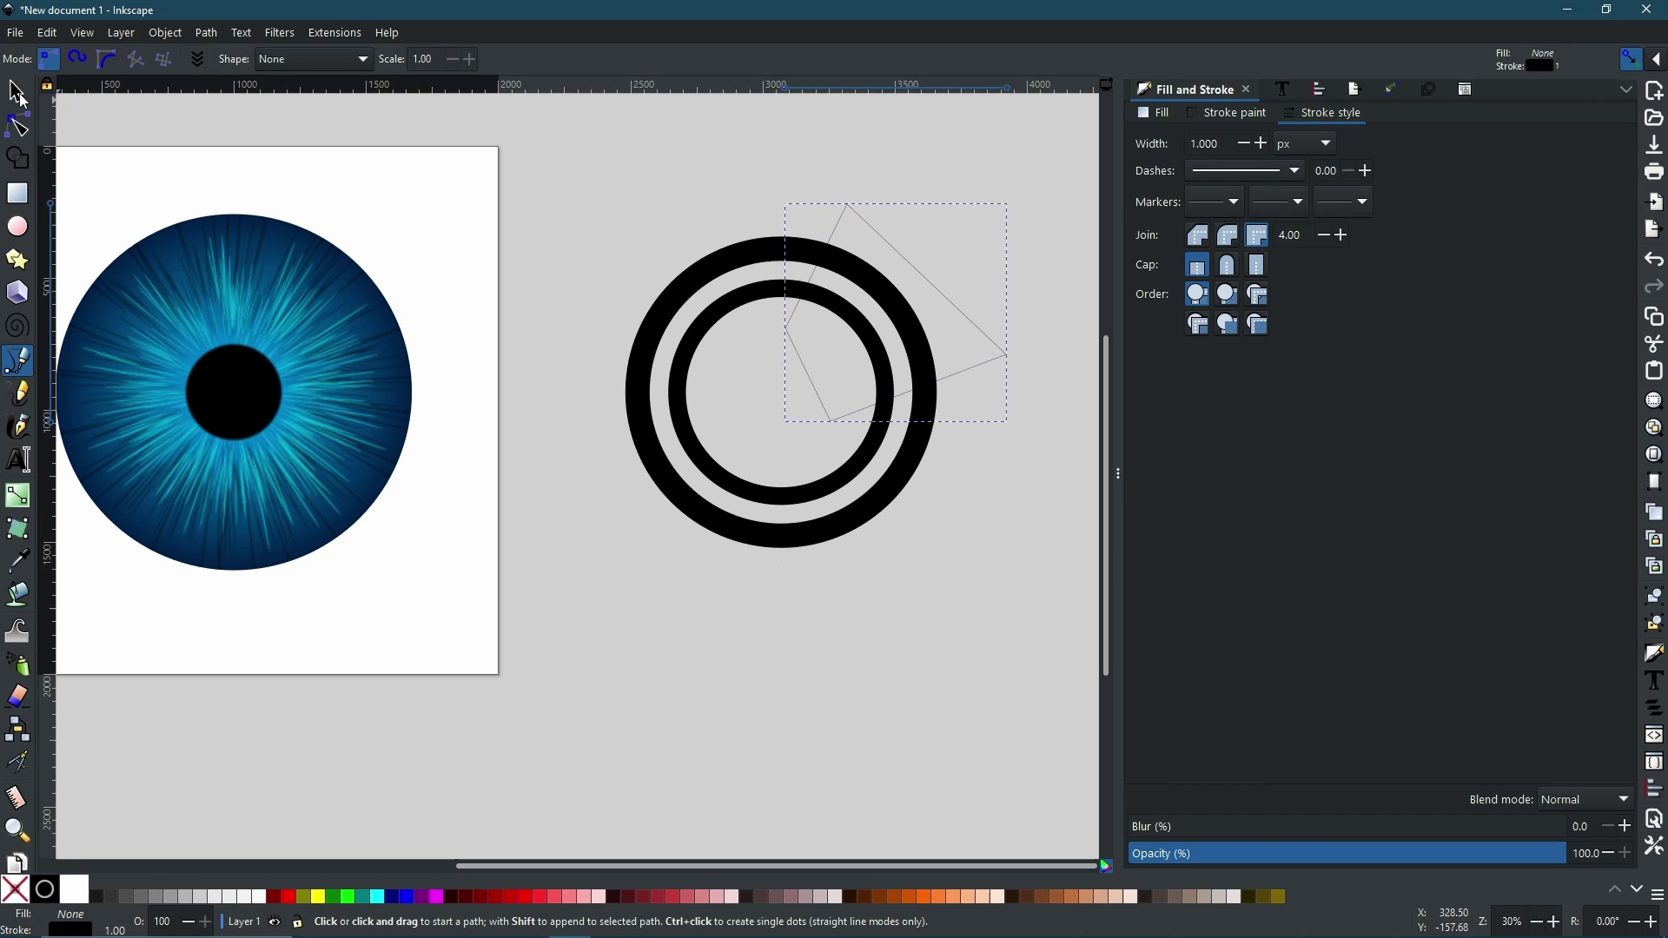
left_click(16, 92)
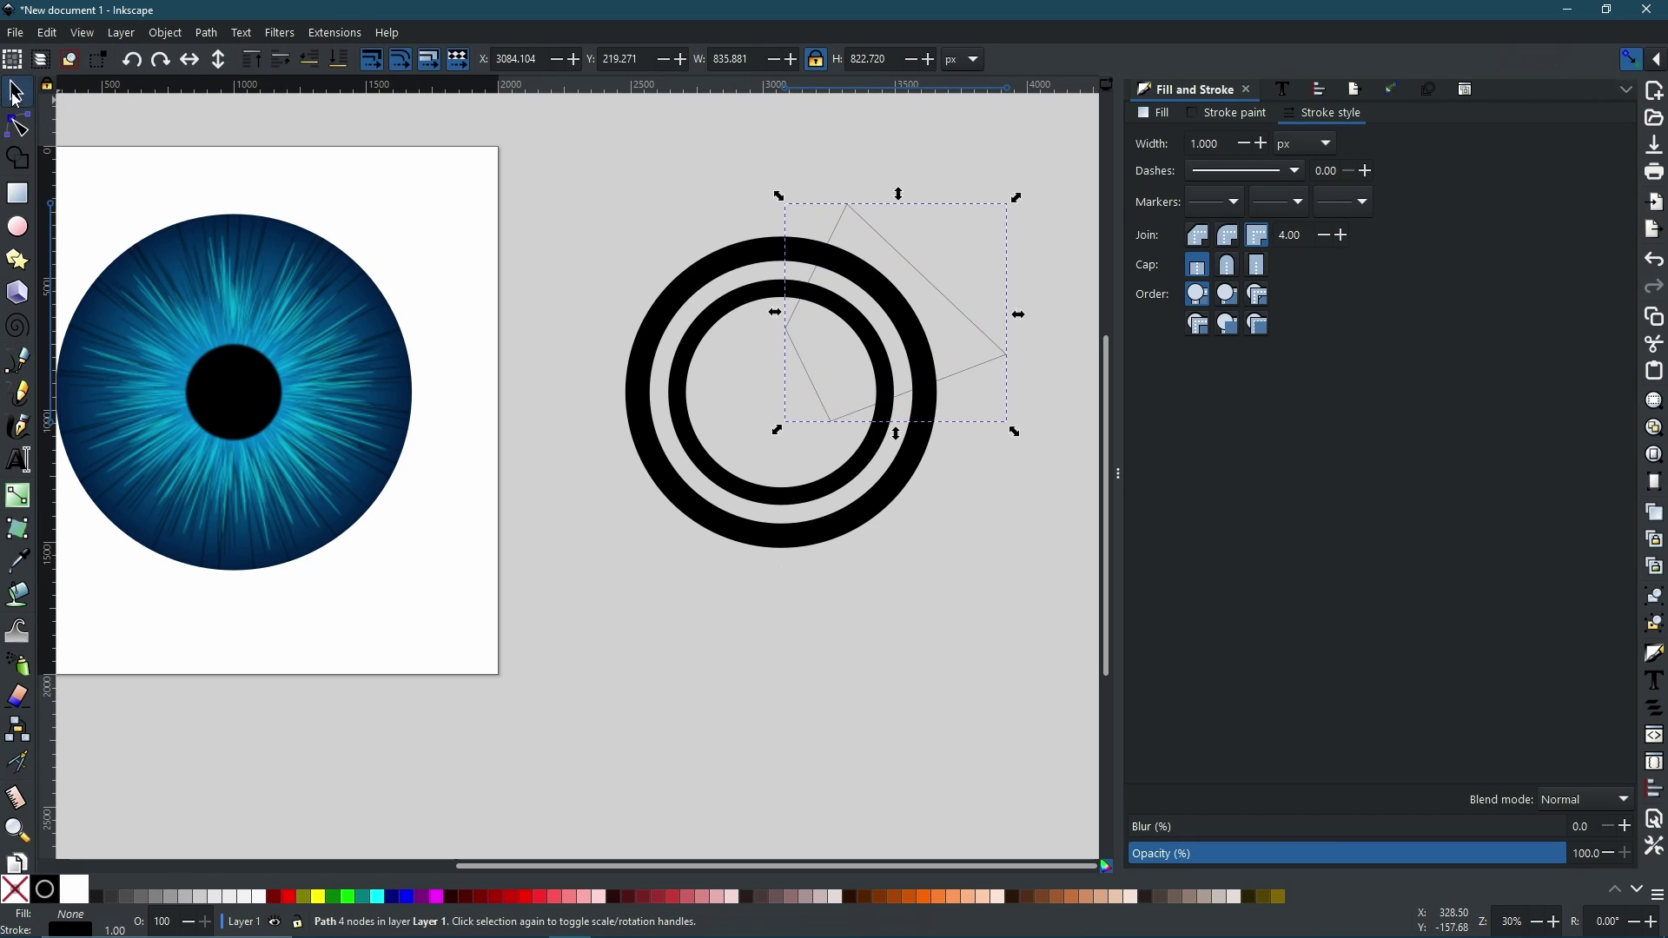
- Select the rings with the outline and apply Path > Intersection to keep only the arcs
left_click(753, 248, "shift")
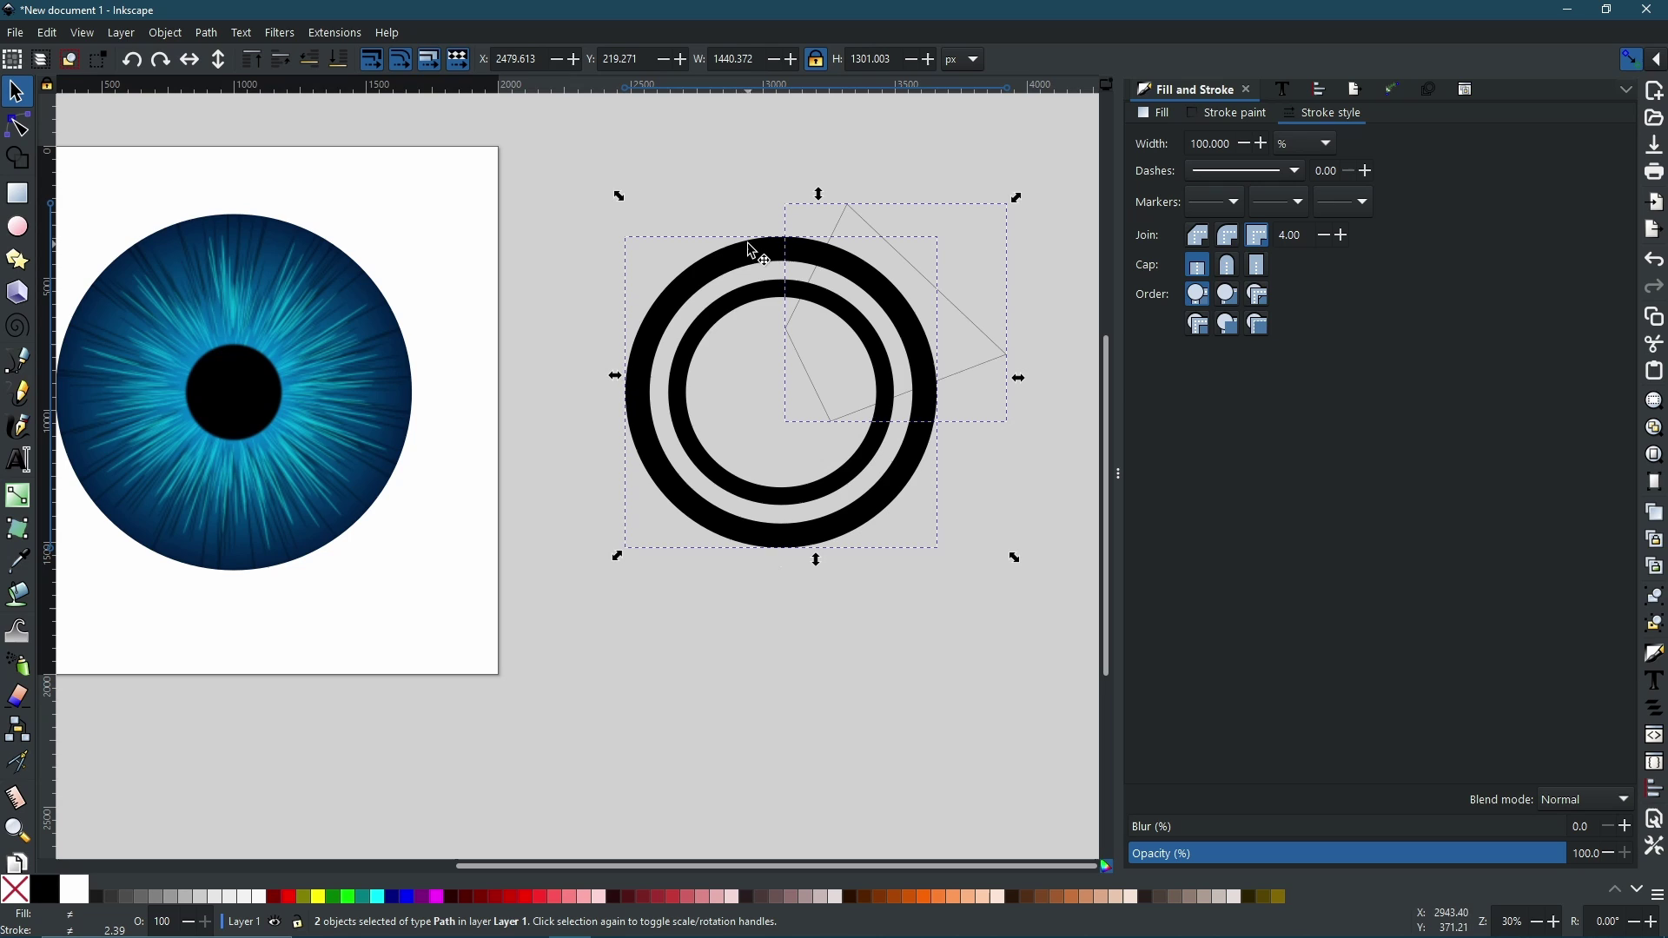
left_click(206, 33)
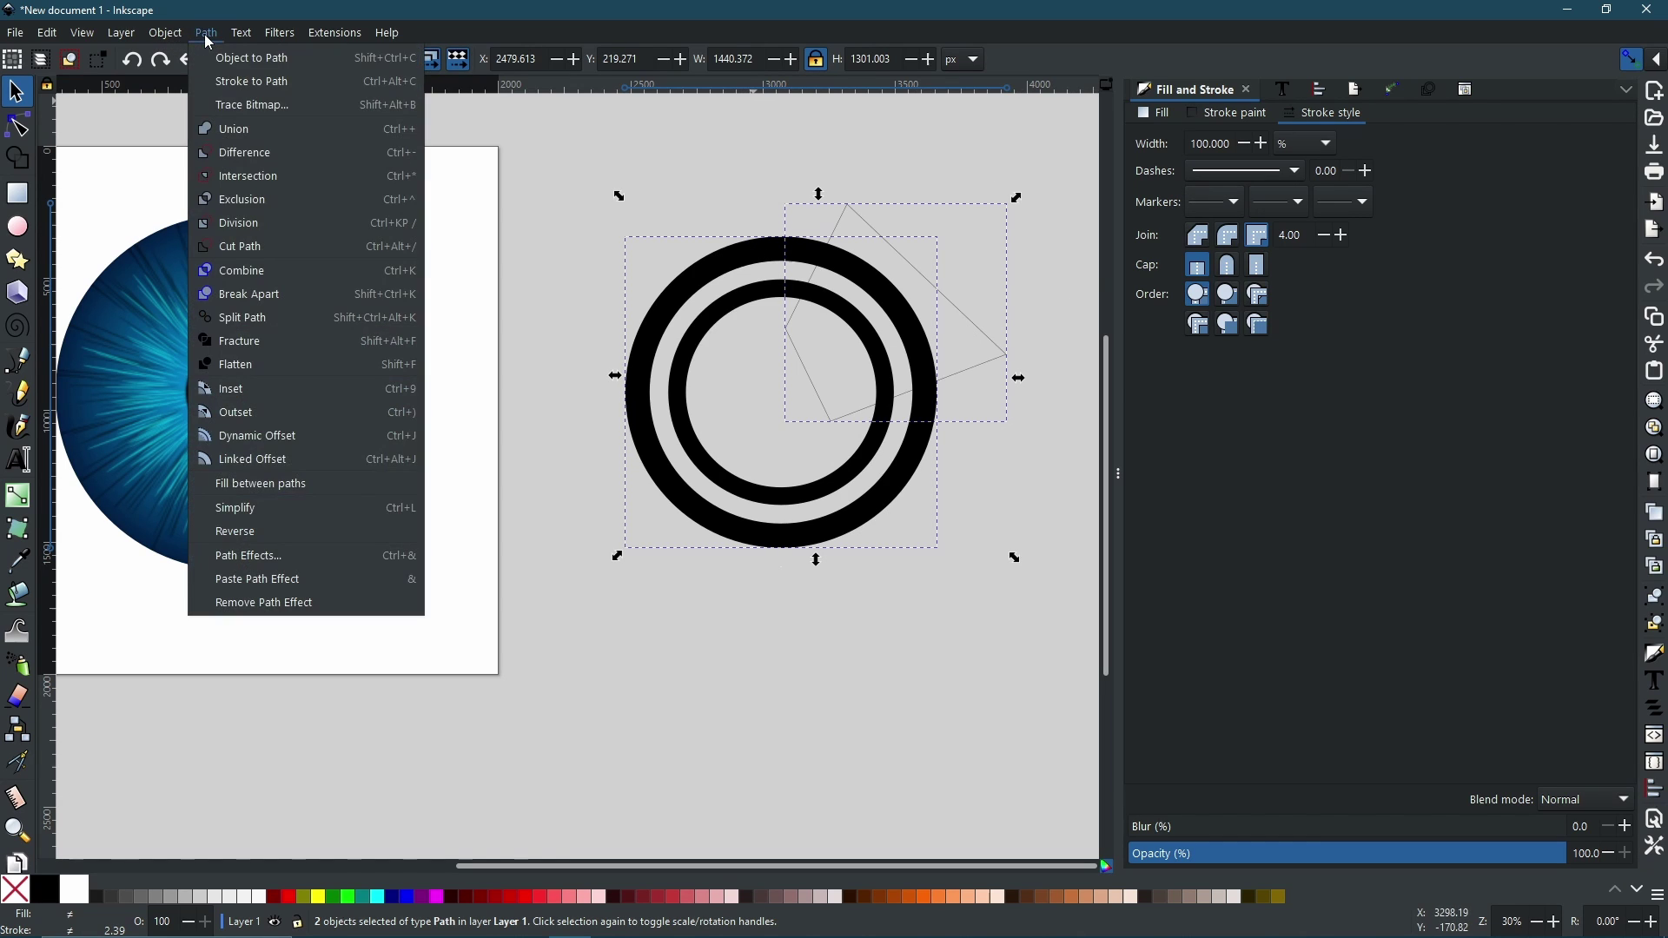
left_click(250, 176)
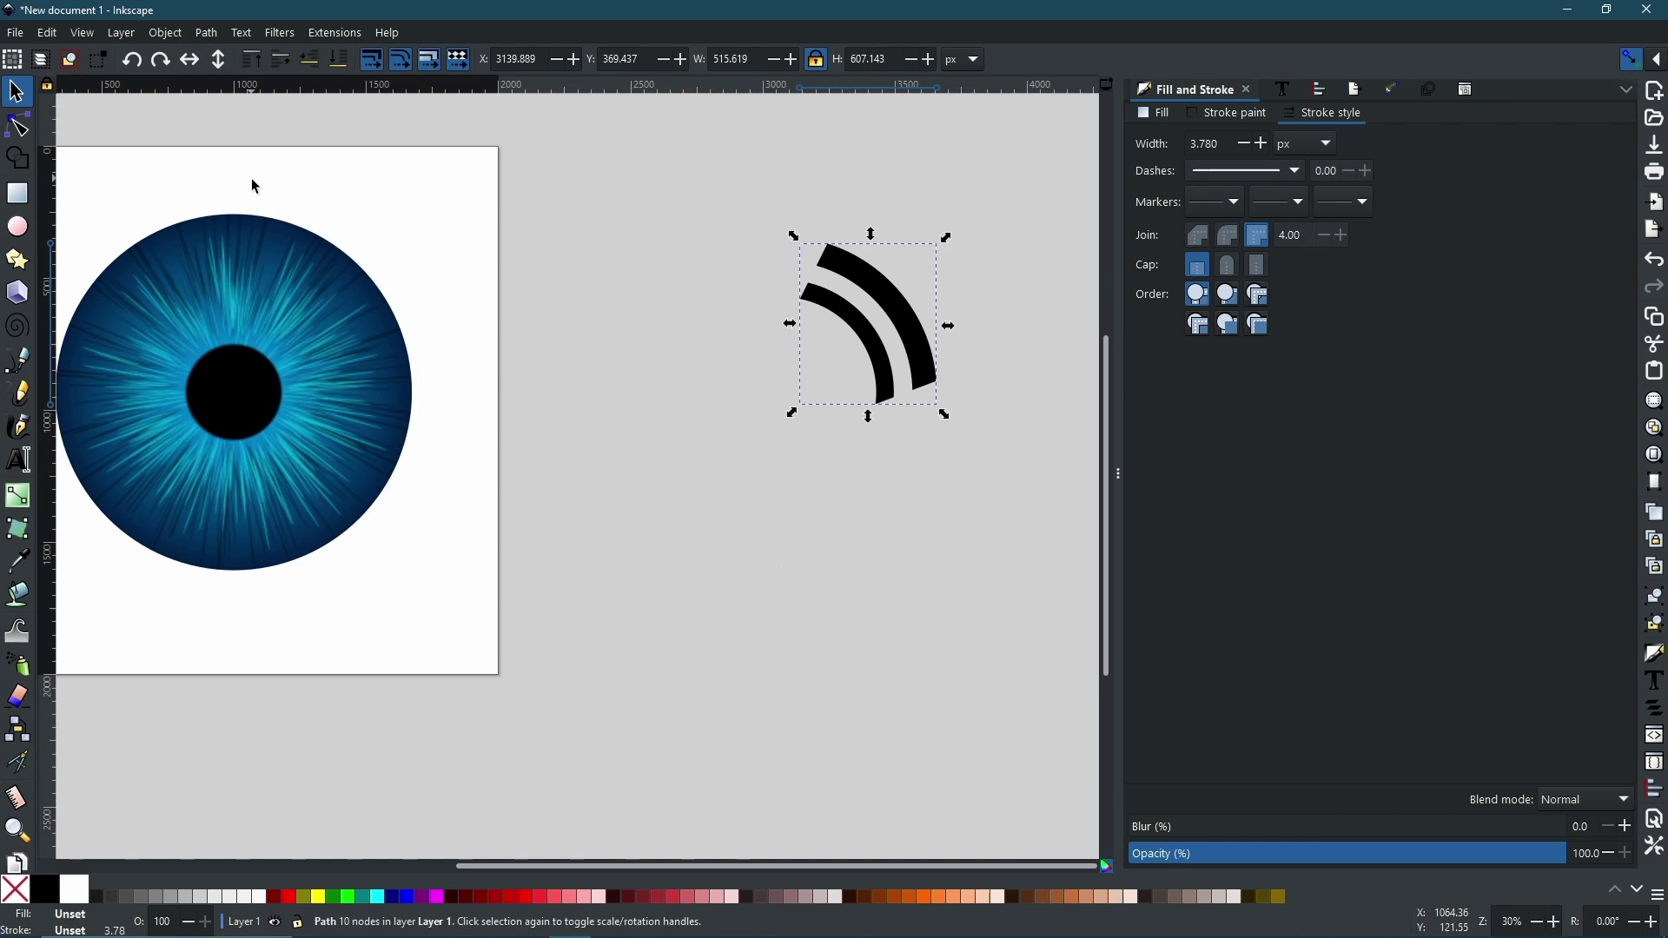
- Move the arcs onto the iris's upper right, make them white, with 32.8 opacity and 6.9 blur
left_click_drag(947, 370, 337, 364)
scroll(174, 399, "up", 2)
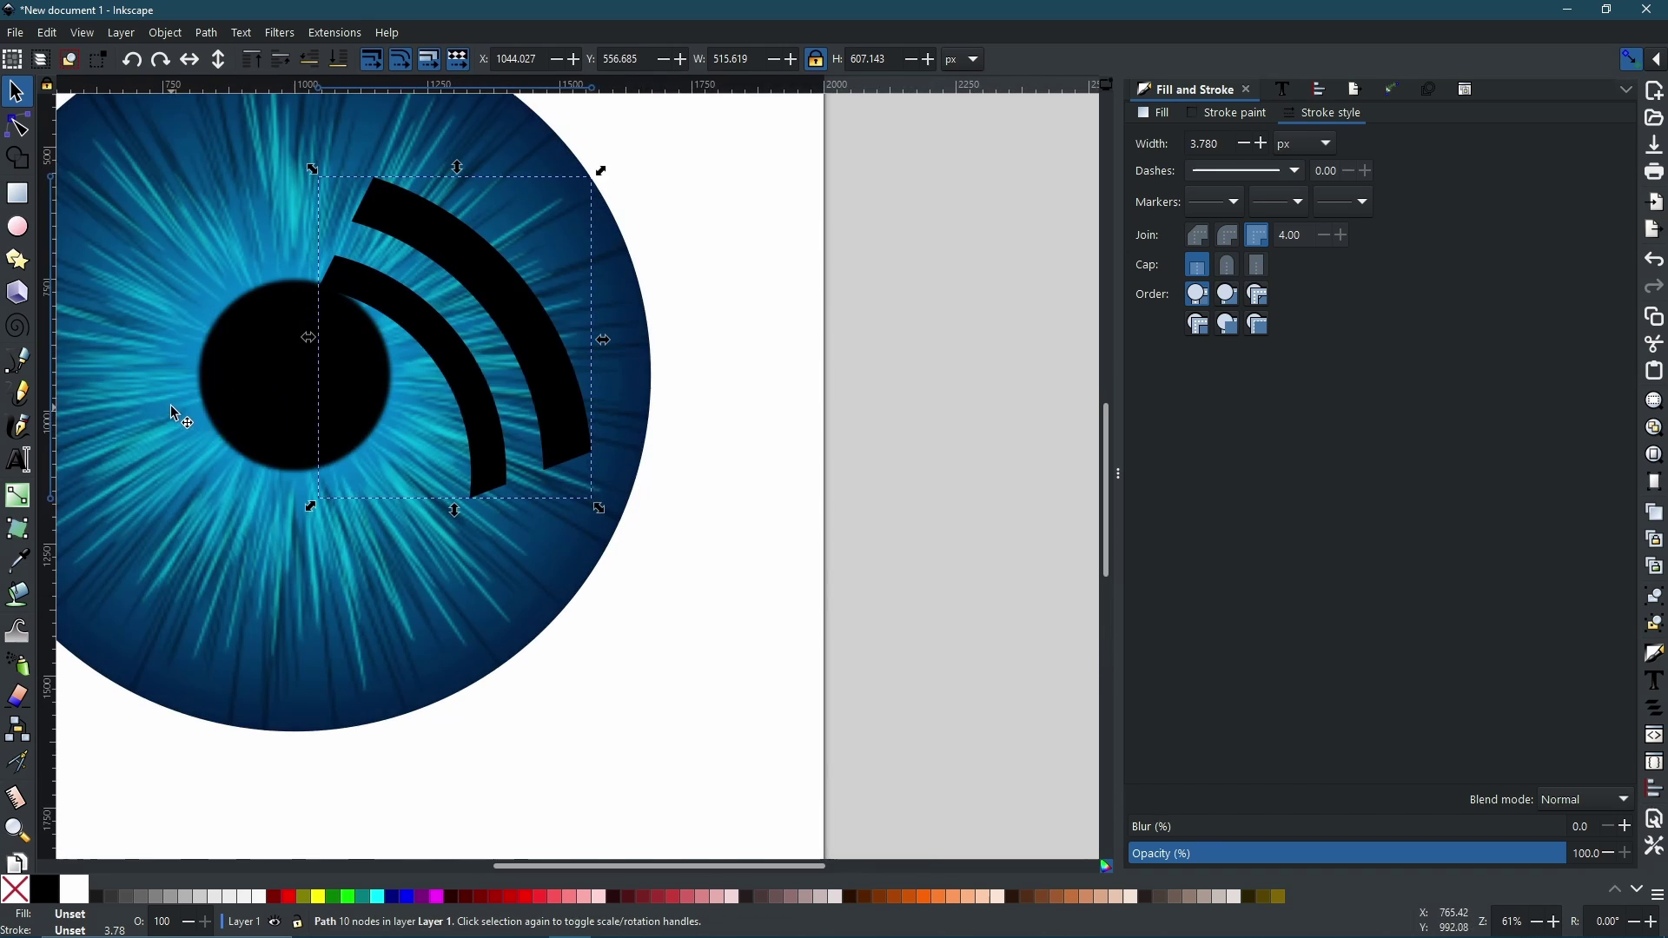
left_click(78, 890)
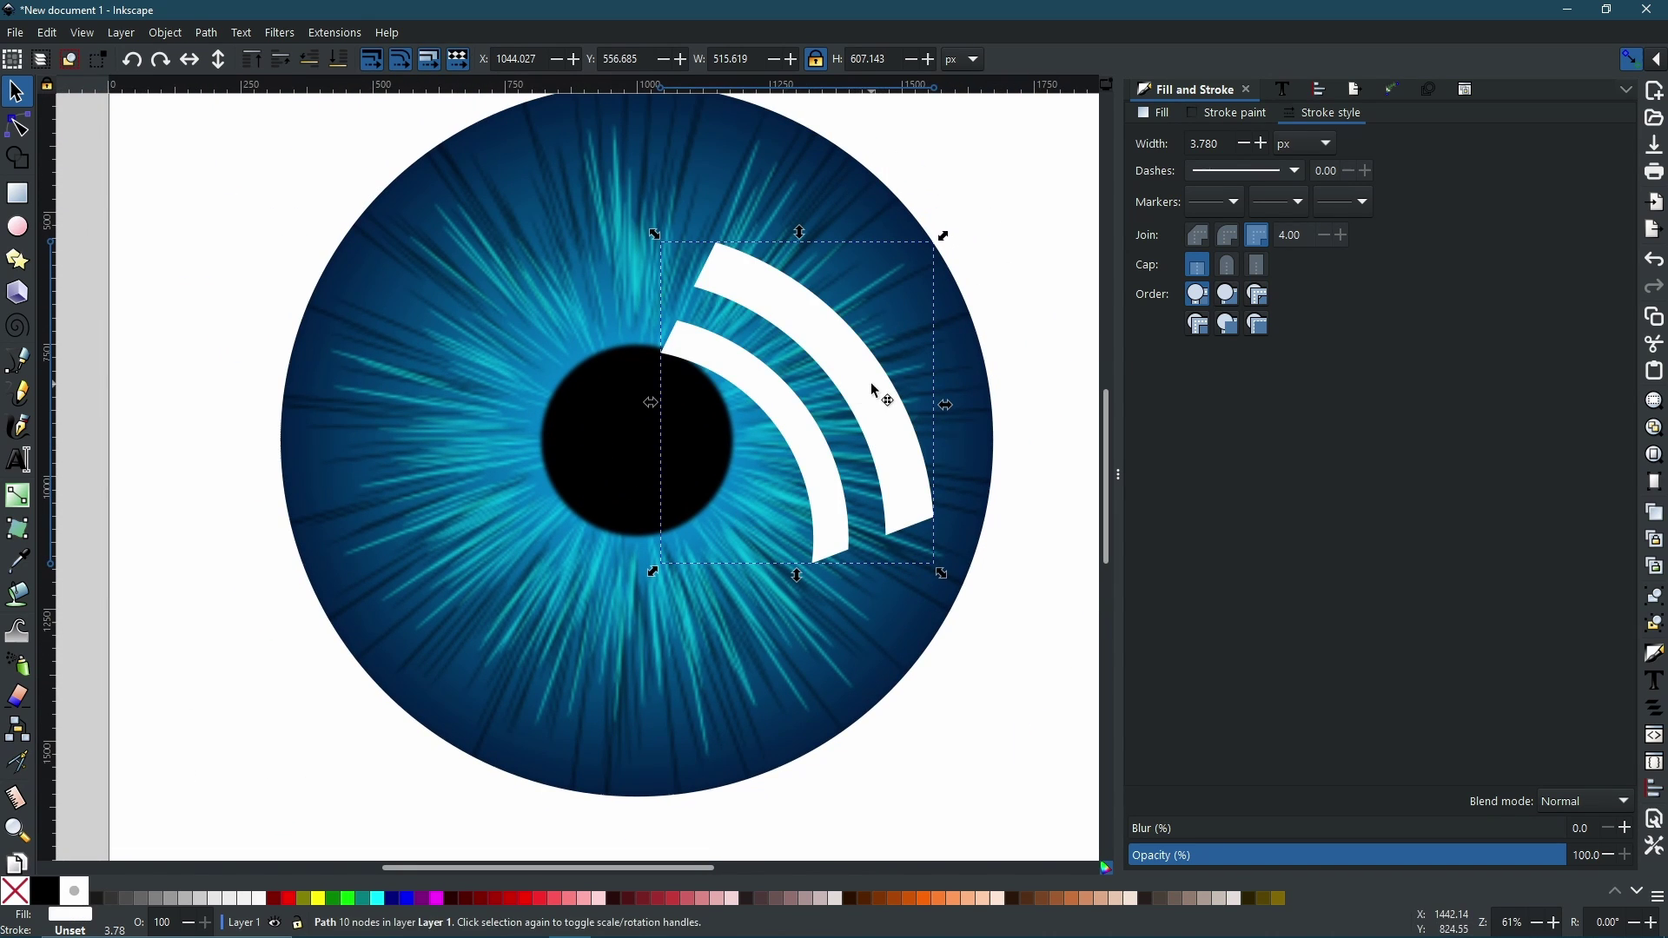
left_click_drag(860, 298, 901, 292)
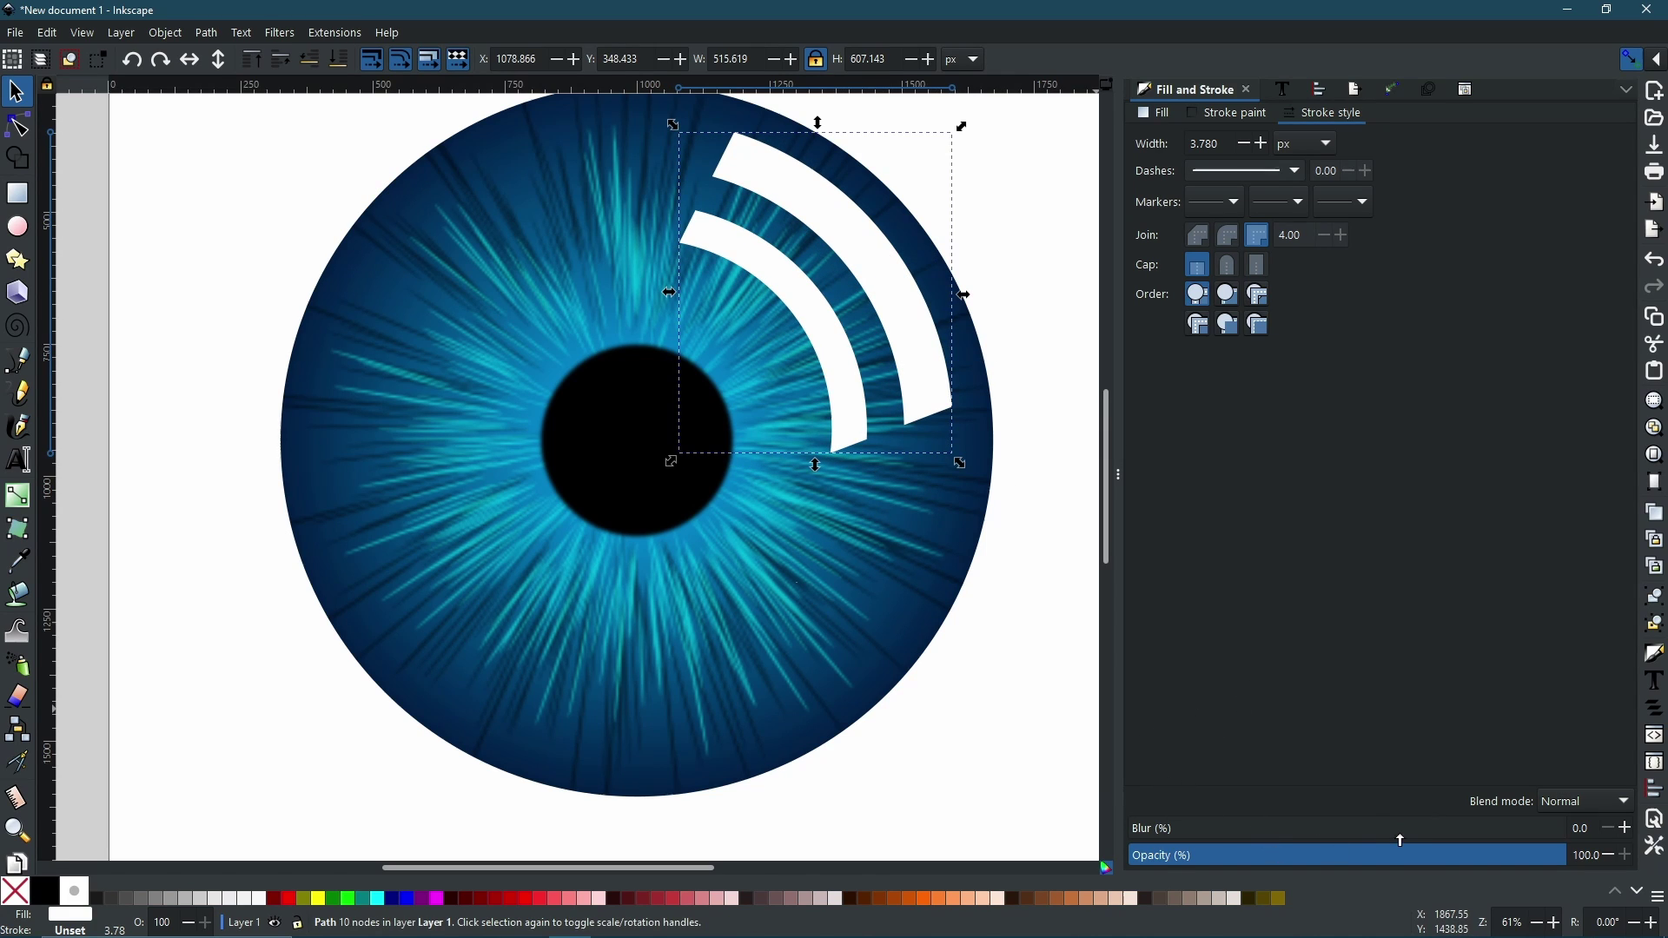
left_click_drag(1429, 854, 1273, 857)
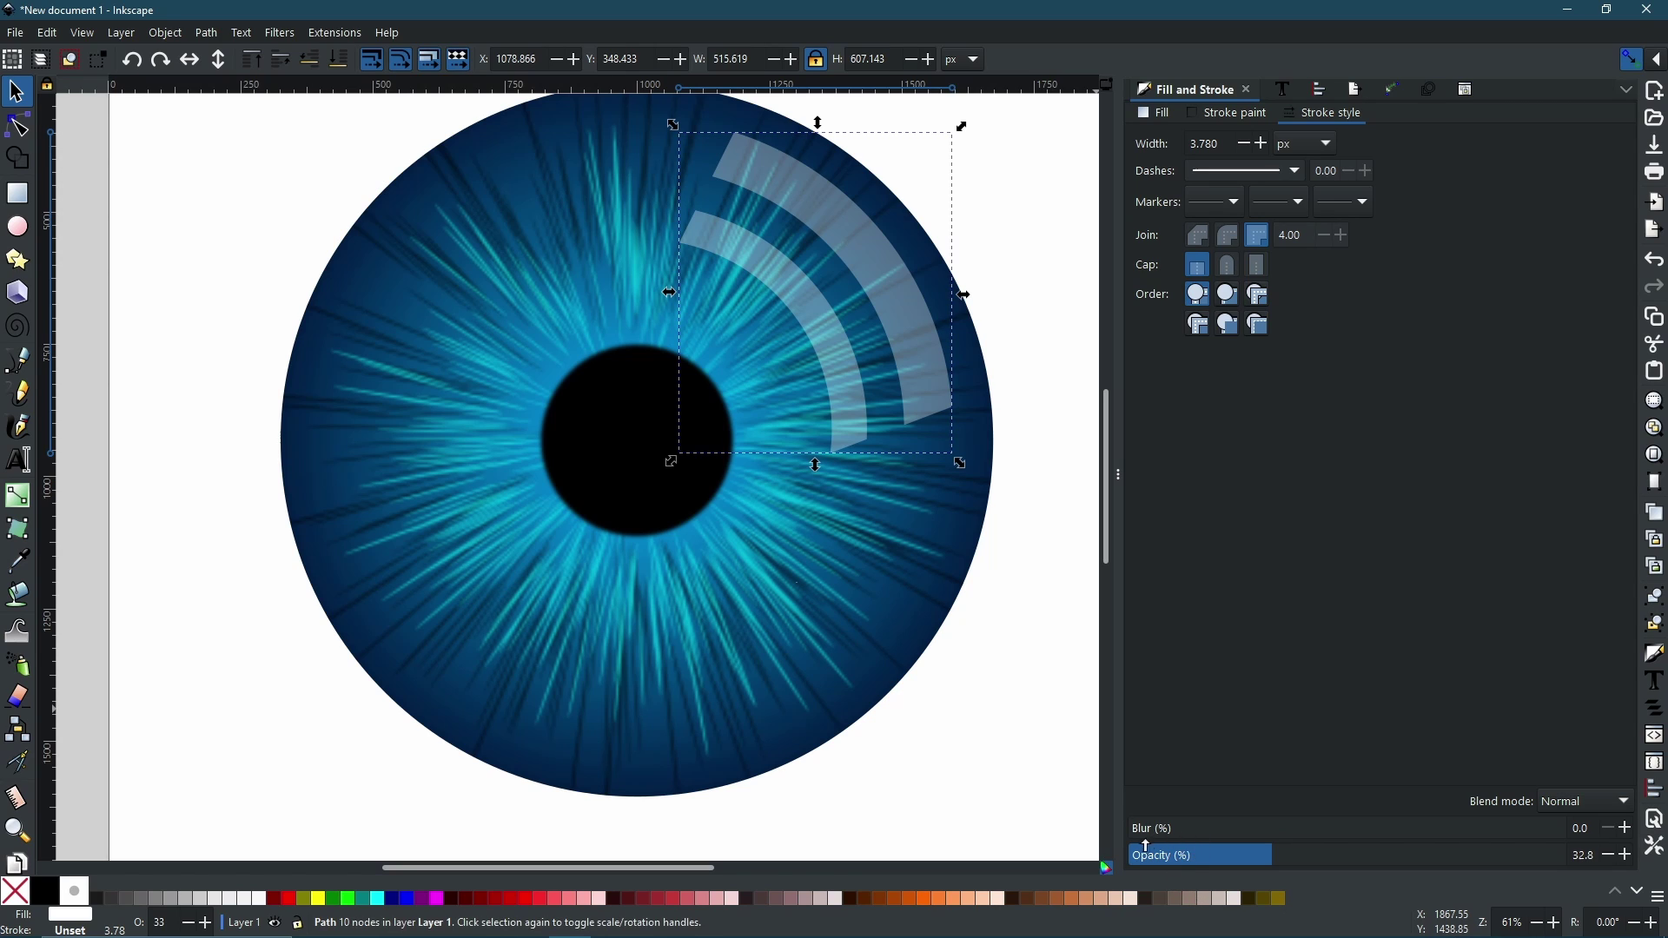
left_click_drag(1134, 832, 1160, 847)
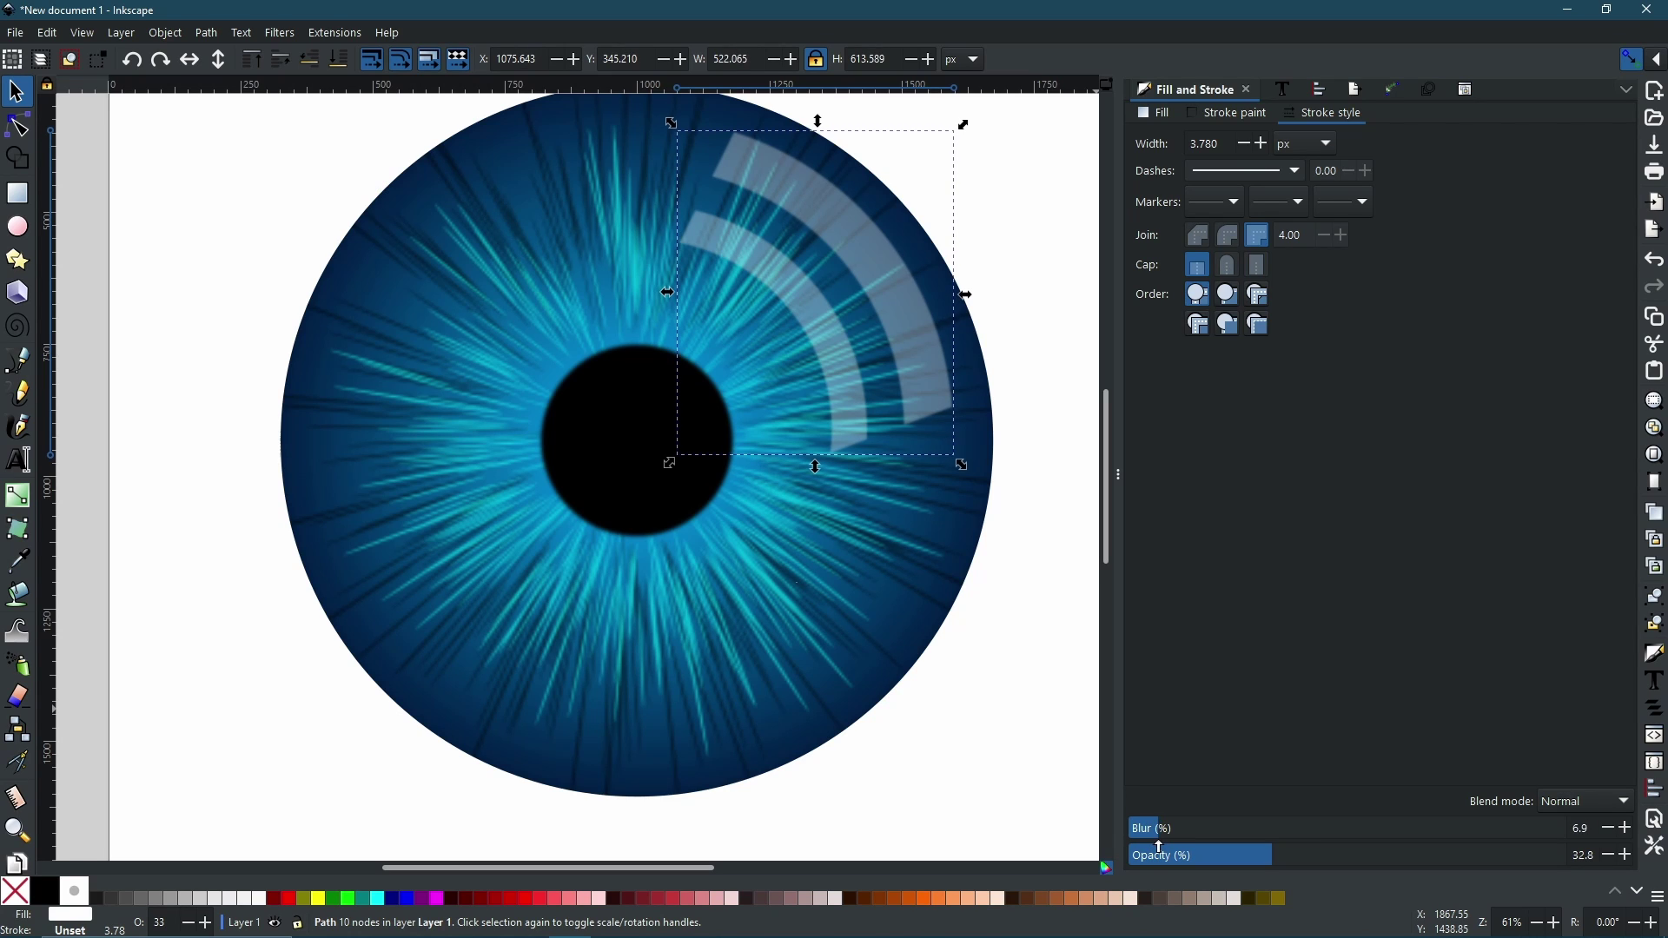
scroll(813, 728, "down", 1)
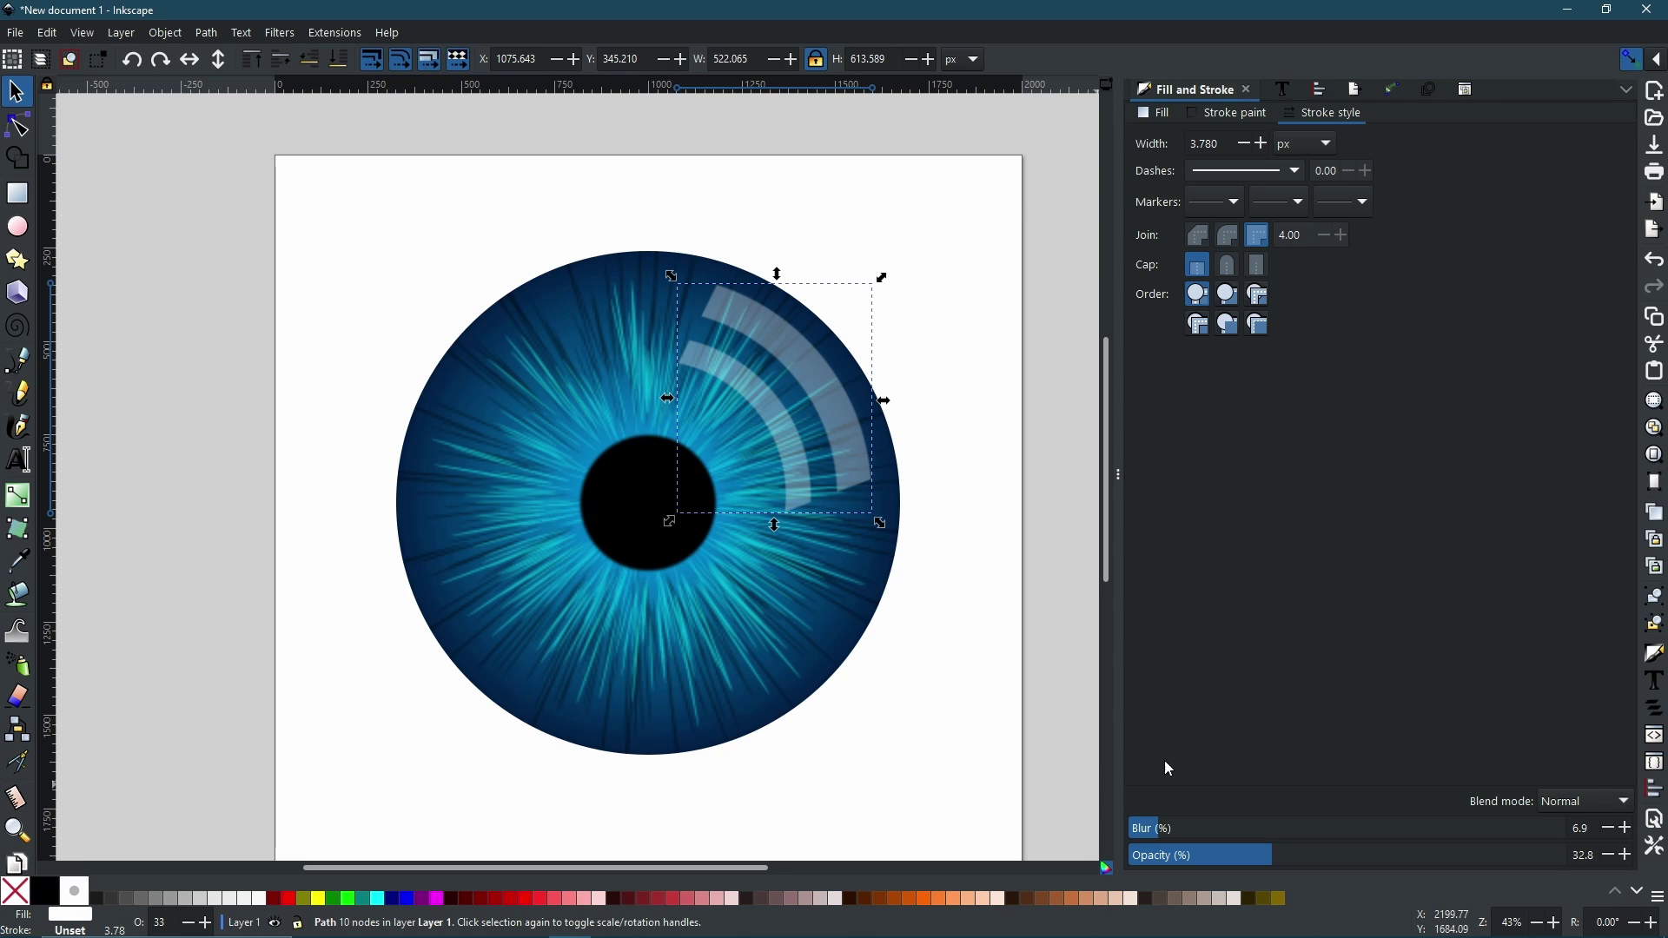
left_click(828, 416)
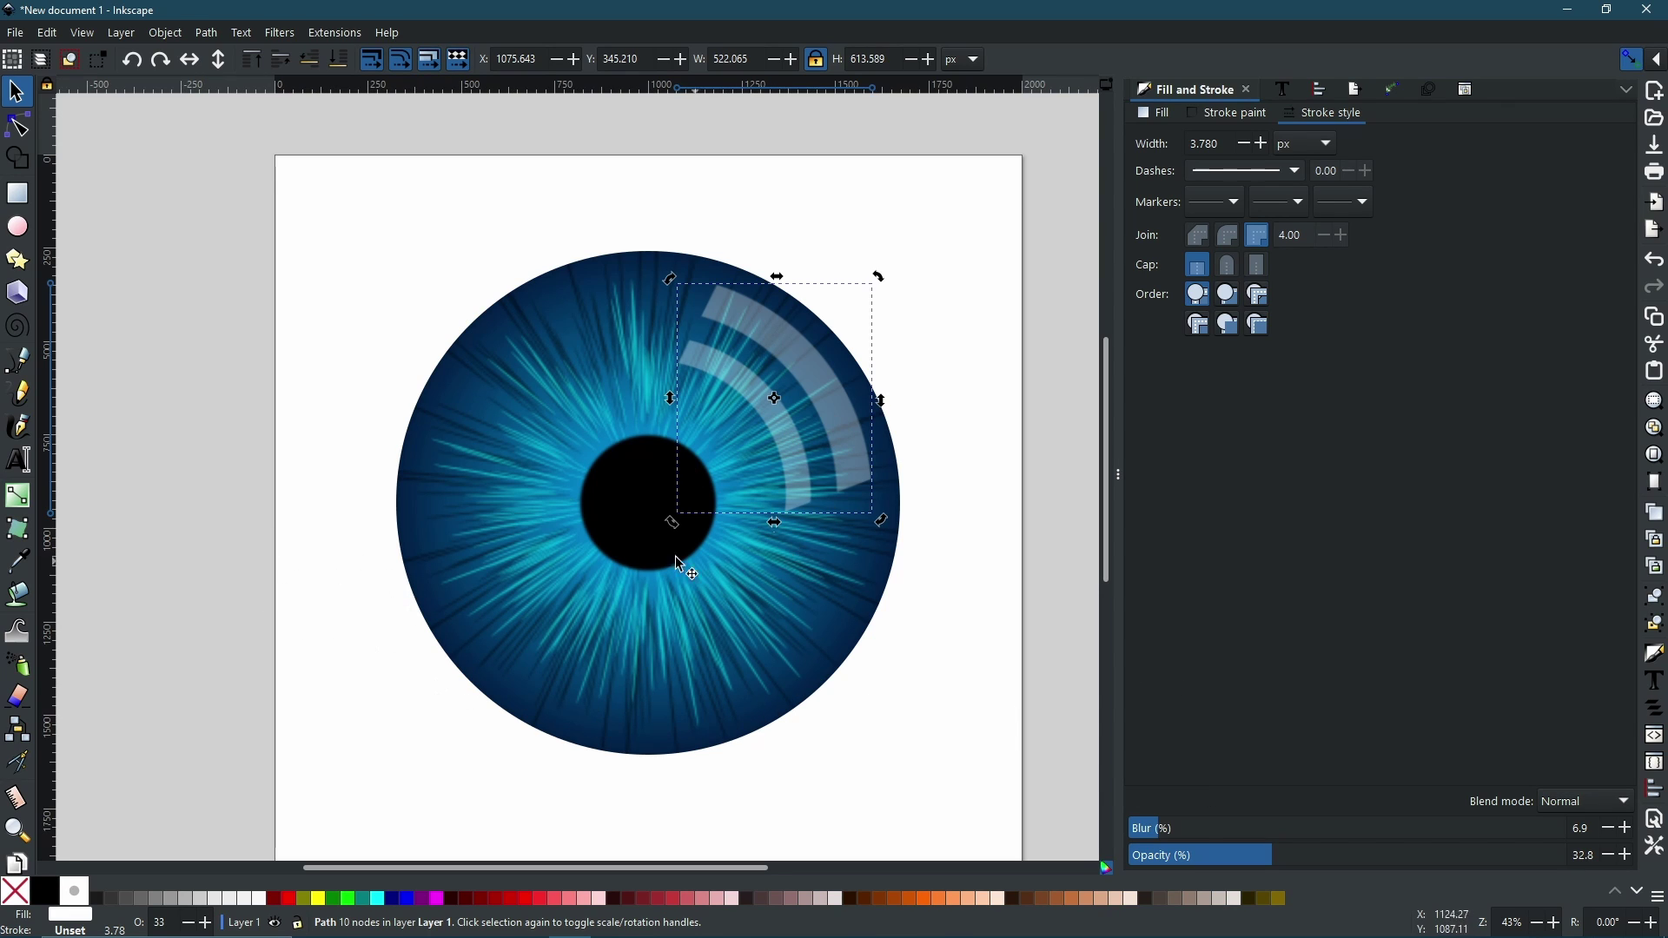